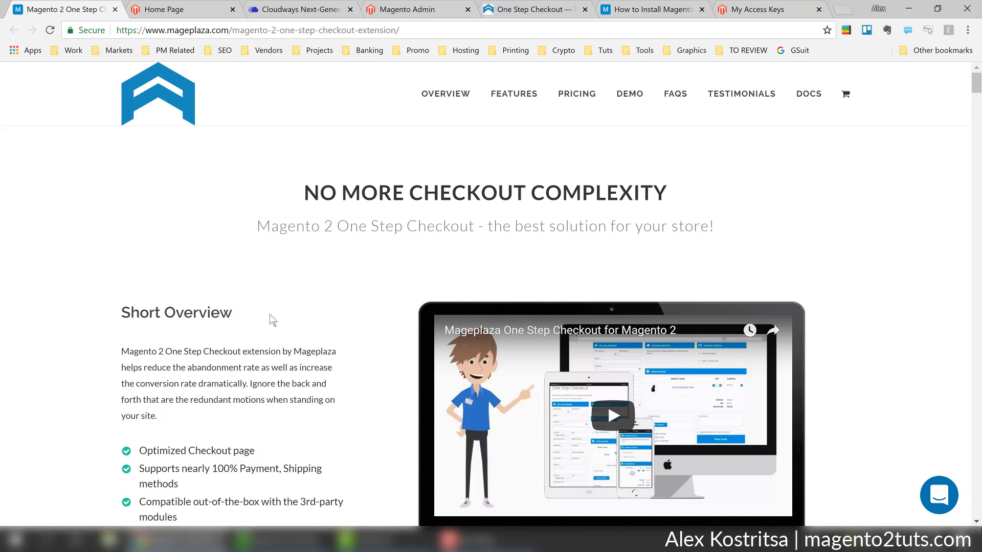
# Load the magento2tuts.cf store home page in a new browser tab
pyautogui.moveTo(973, 92)
pyautogui.mouseDown()
pyautogui.moveTo(966, 173)
pyautogui.moveTo(971, 83)
pyautogui.mouseUp()
pyautogui.click(841, 9)
pyautogui.write('magento2tuts.com')
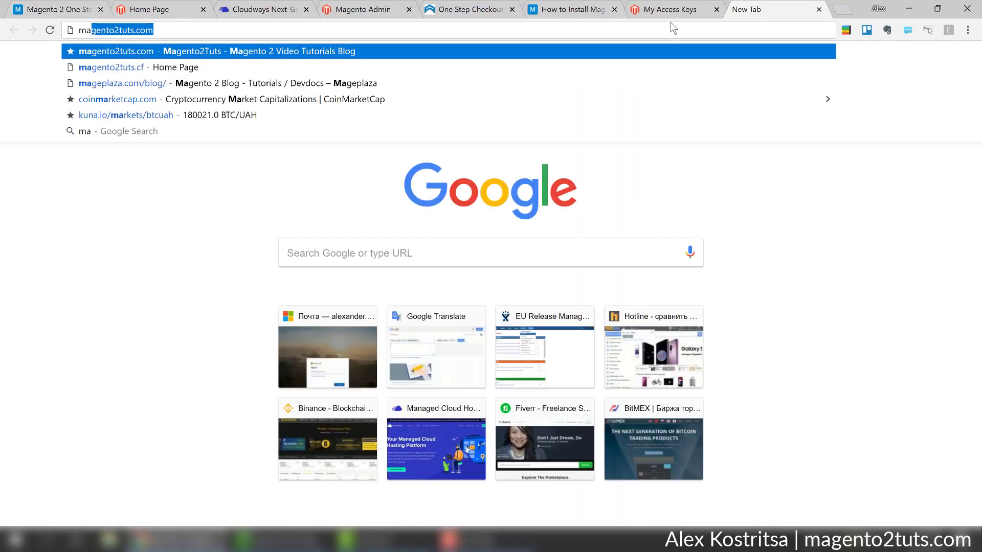
pyautogui.press('Down')
pyautogui.press('Return')
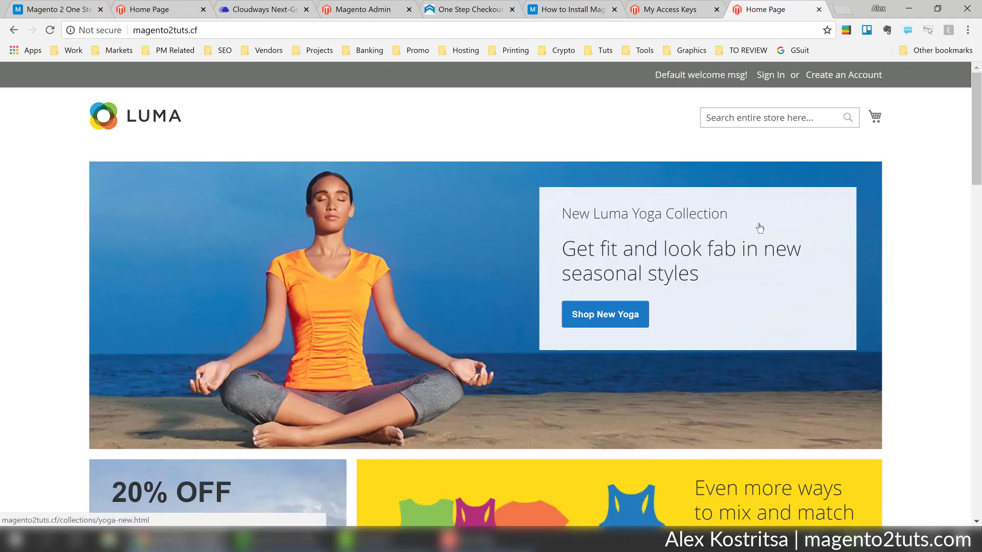
# Add the Rival Field Messenger from the New Luma Yoga Collection to the cart and proceed to checkout
pyautogui.scroll(-1, 709, 228)
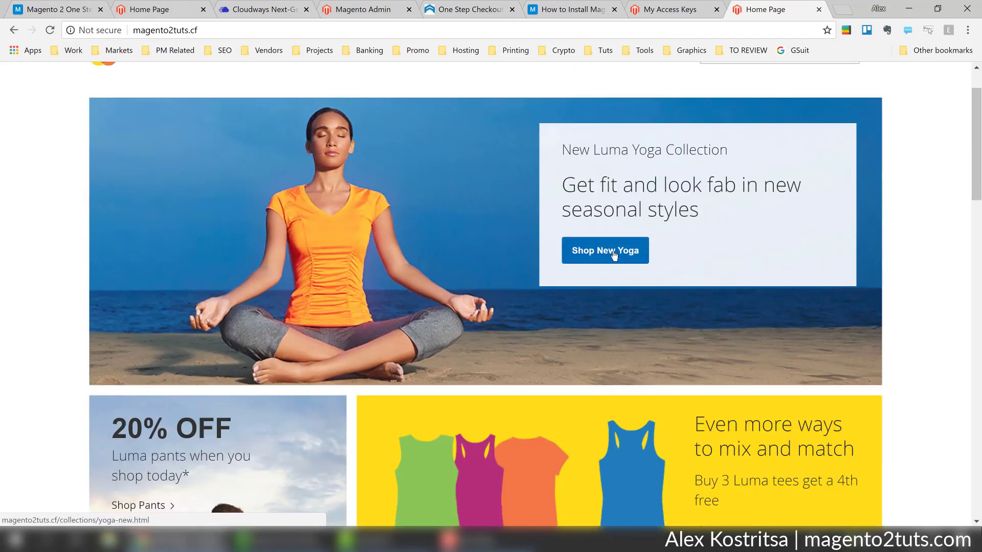
pyautogui.click(615, 253)
pyautogui.scroll(-3, 609, 248)
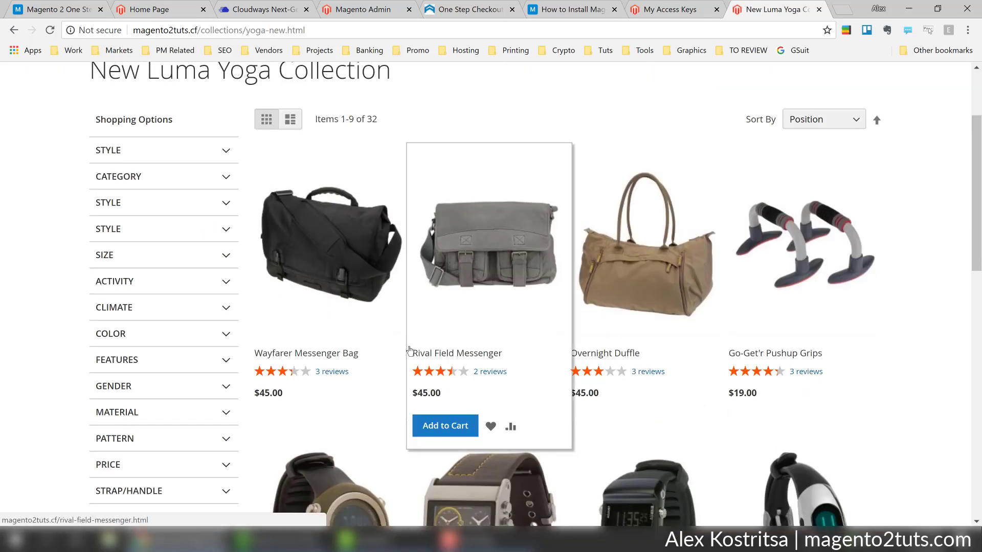
pyautogui.click(445, 427)
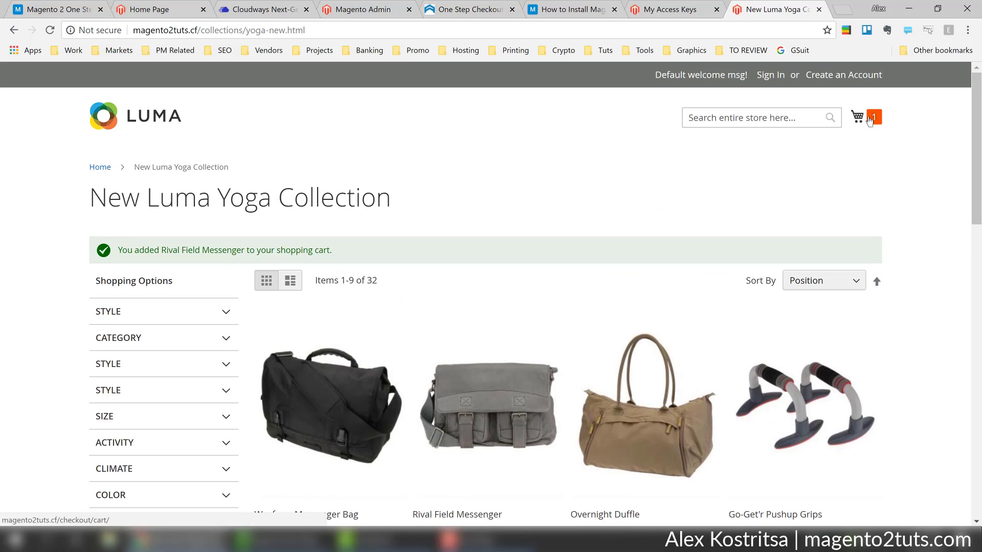
pyautogui.click(857, 117)
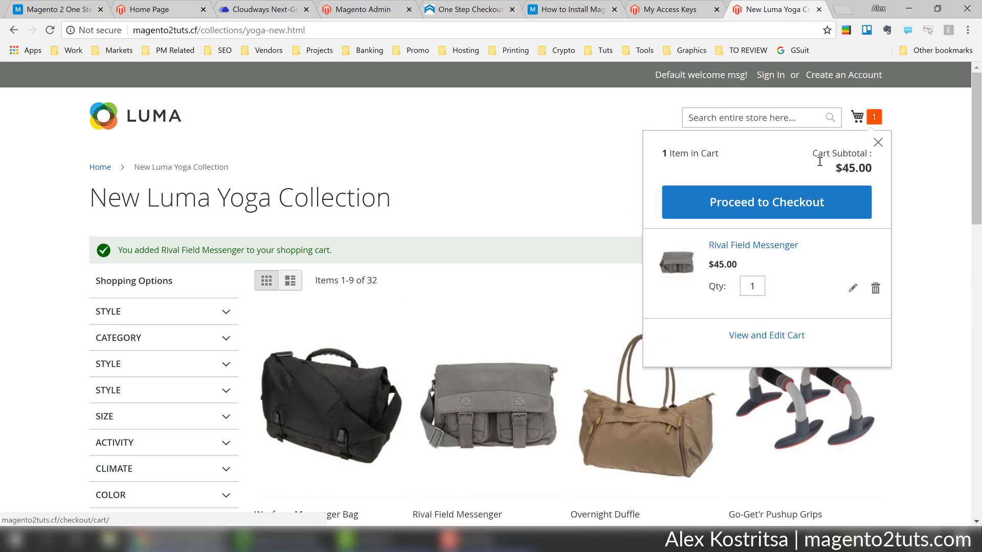
pyautogui.click(770, 207)
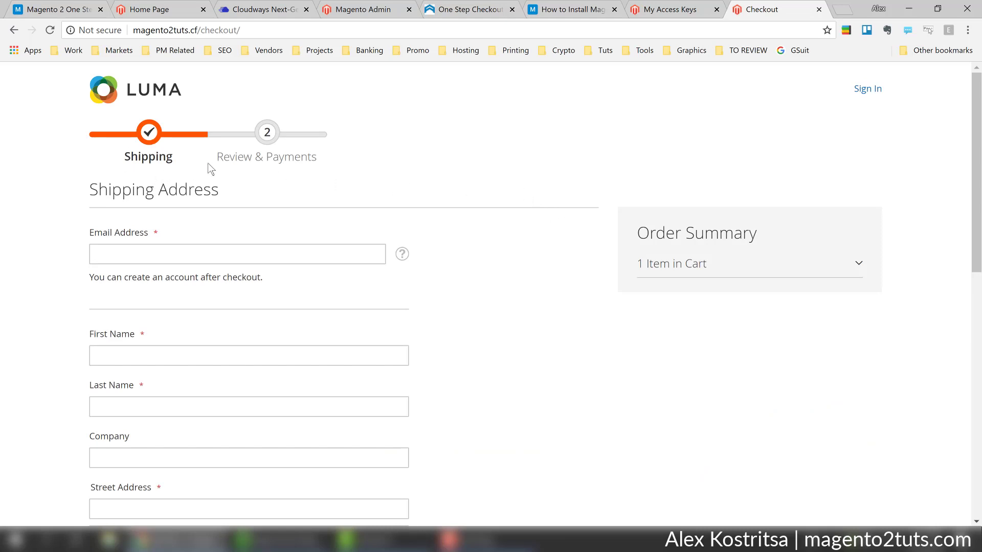
pyautogui.scroll(-3, 258, 191)
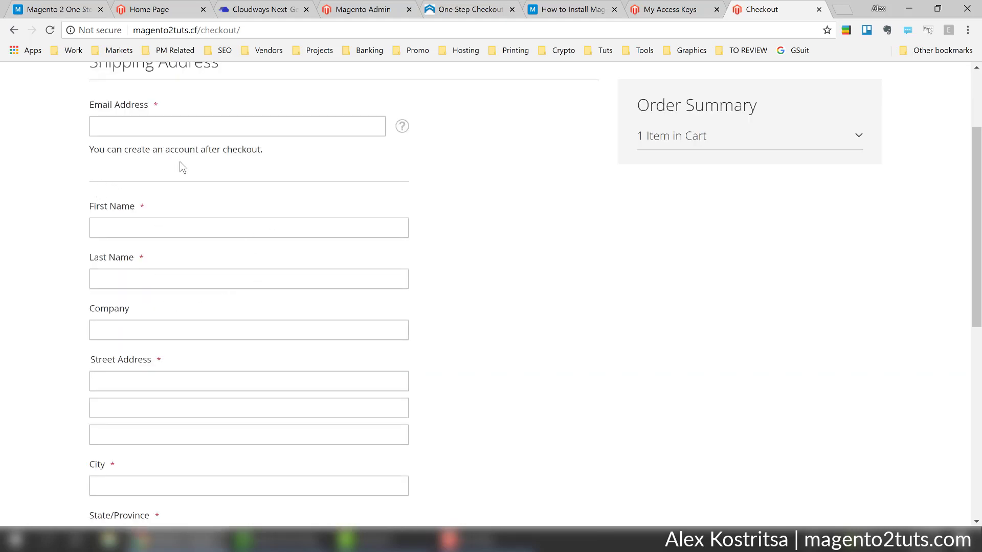
pyautogui.scroll(-5, 261, 224)
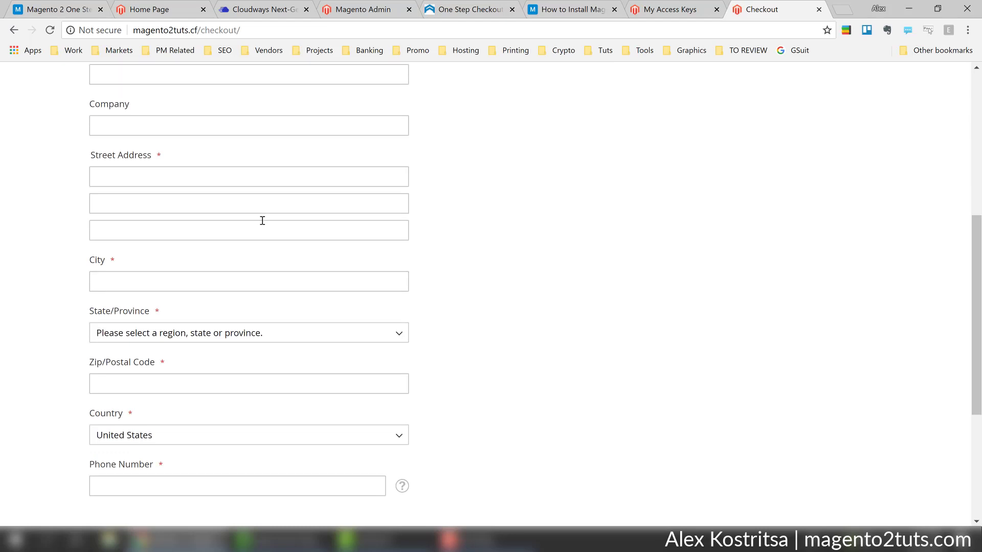
pyautogui.scroll(-3, 361, 241)
pyautogui.scroll(6, 452, 223)
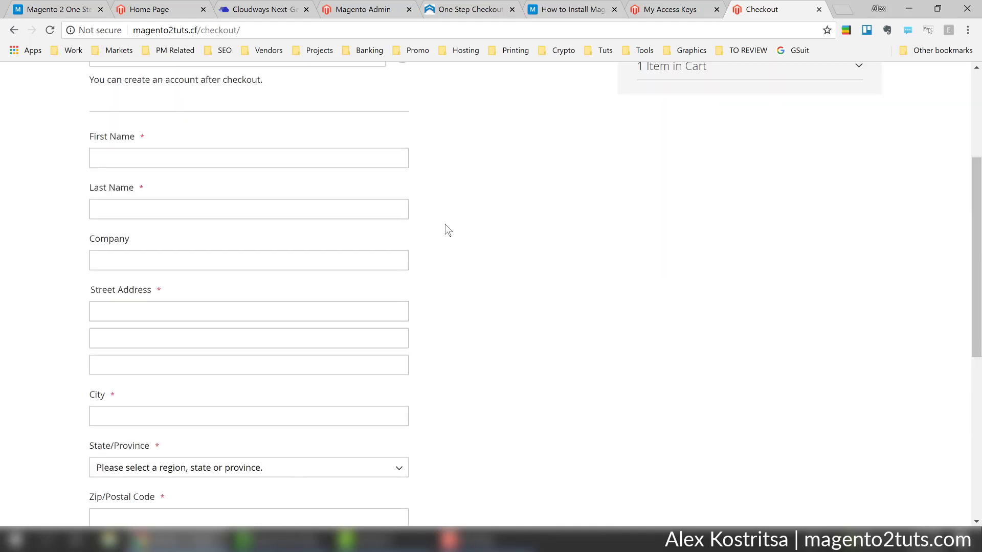
pyautogui.scroll(4, 445, 224)
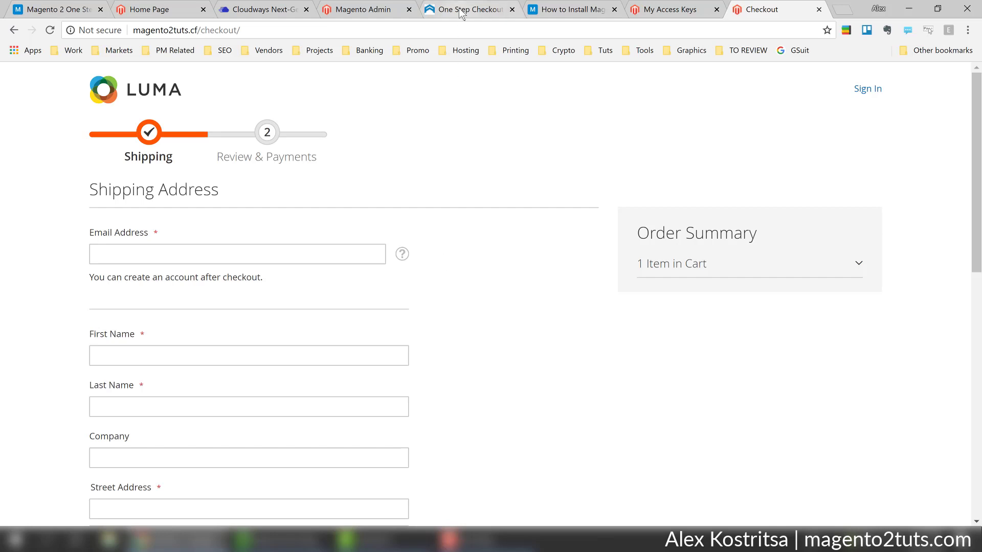
# Glance at the One Step Checkout documentation, then return to the Mageplaza product page
pyautogui.click(437, 6)
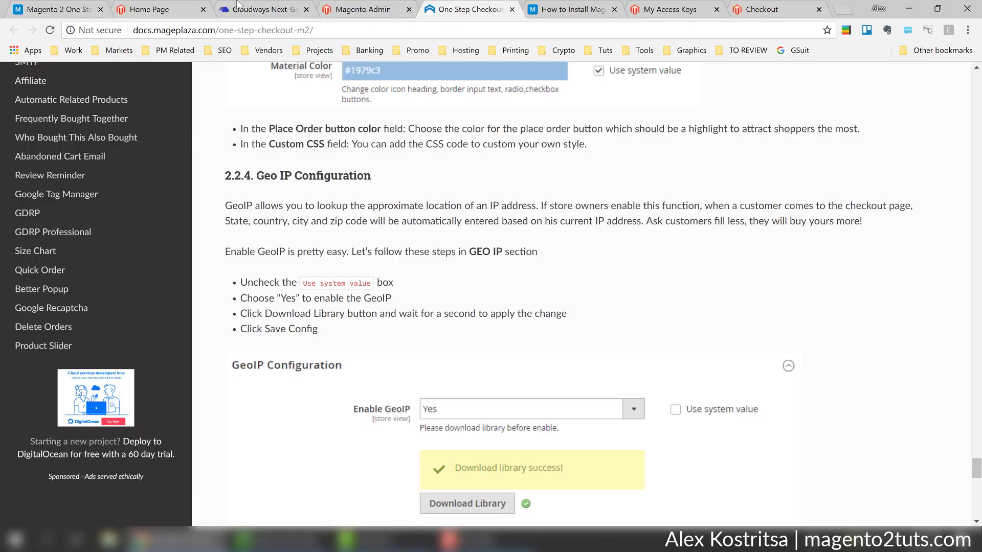
pyautogui.click(51, 9)
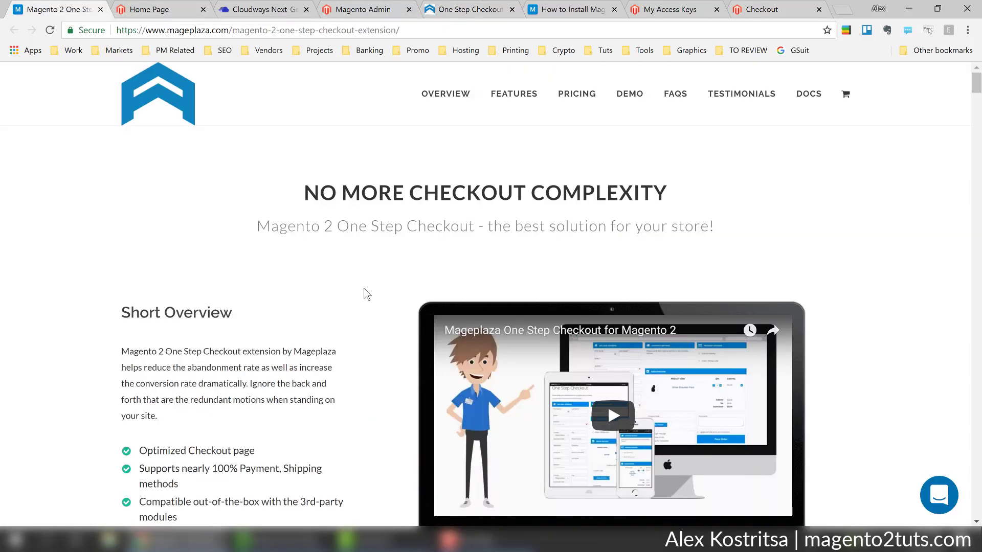
pyautogui.moveTo(975, 85)
pyautogui.mouseDown()
pyautogui.moveTo(975, 98)
pyautogui.moveTo(975, 84)
pyautogui.mouseUp()
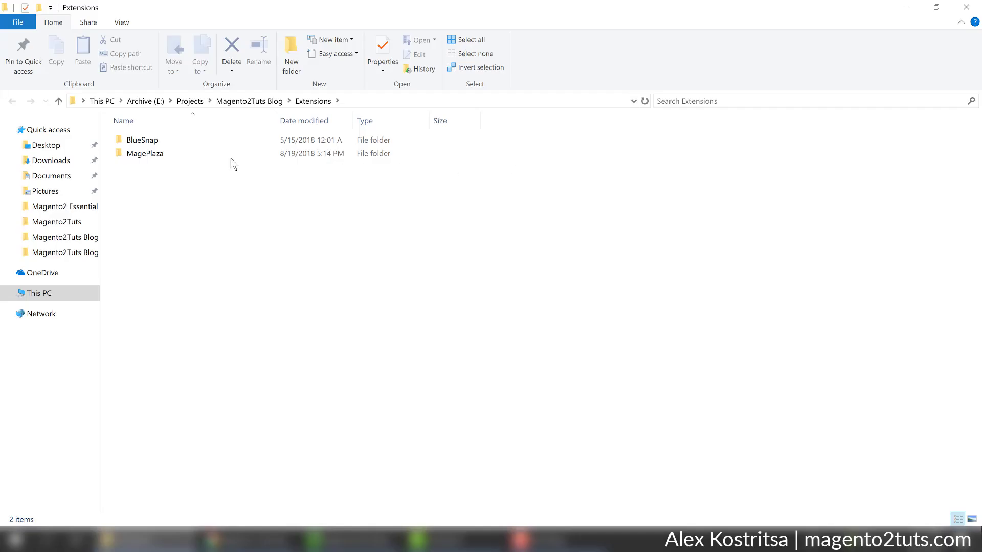
# In MagePlaza > Onepage Checkout, inspect the extension zip, then open the Osc_v2.4.5_ce_mageplaza_mod folder
pyautogui.doubleClick(186, 154)
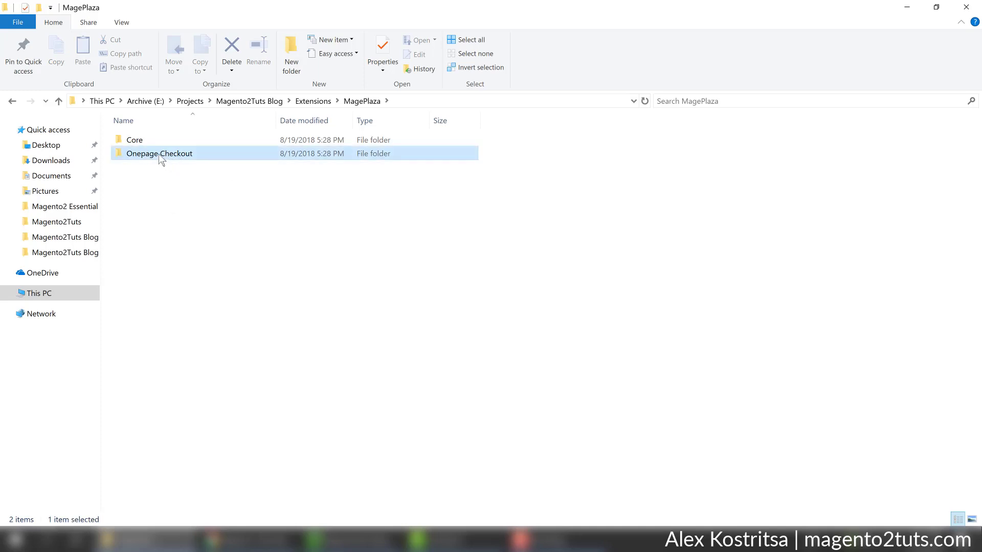
pyautogui.doubleClick(161, 156)
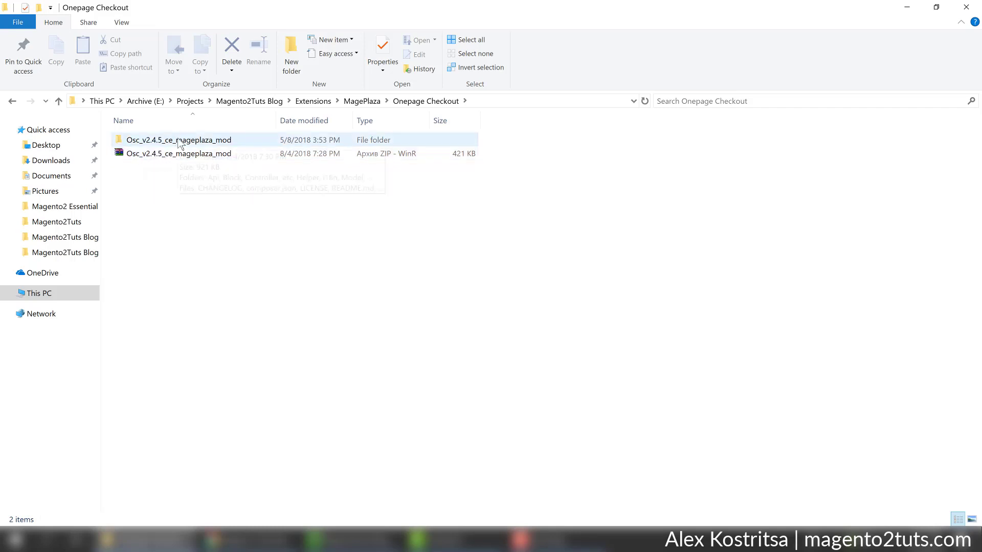
pyautogui.moveTo(165, 144)
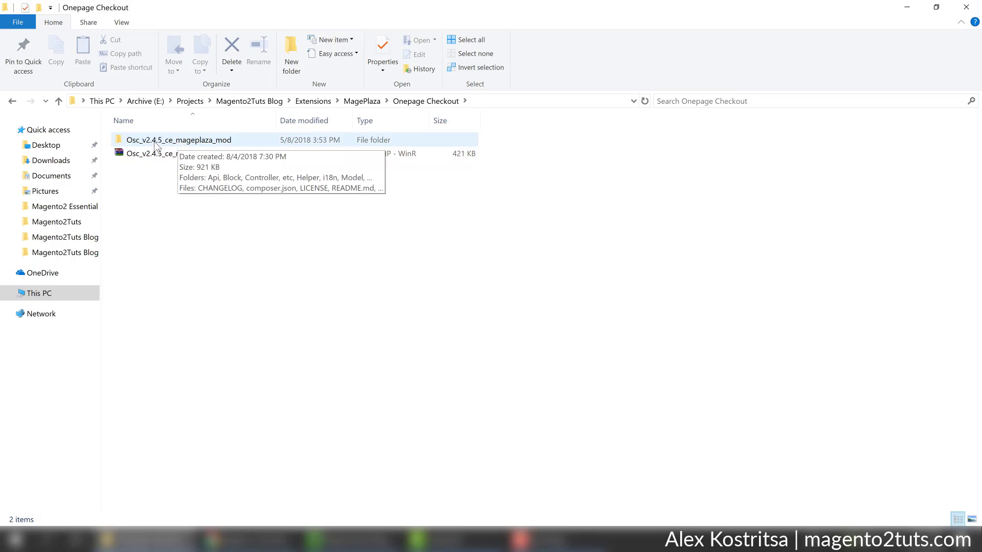
pyautogui.doubleClick(163, 154)
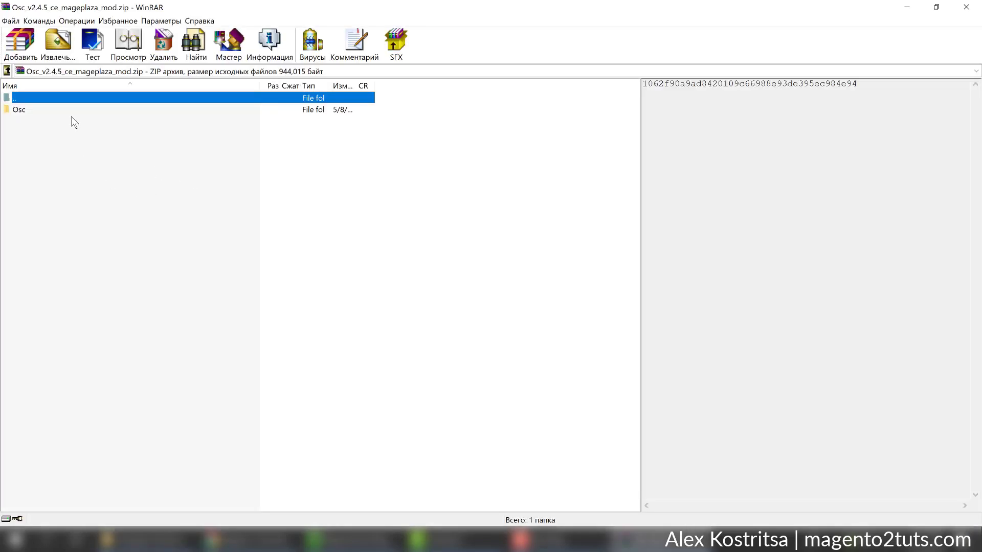
pyautogui.doubleClick(69, 112)
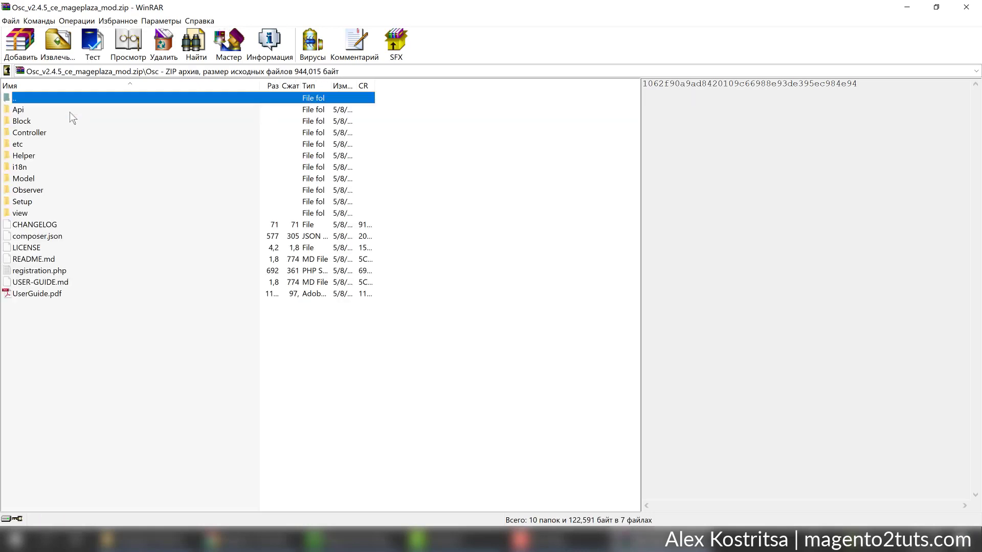
pyautogui.click(965, 7)
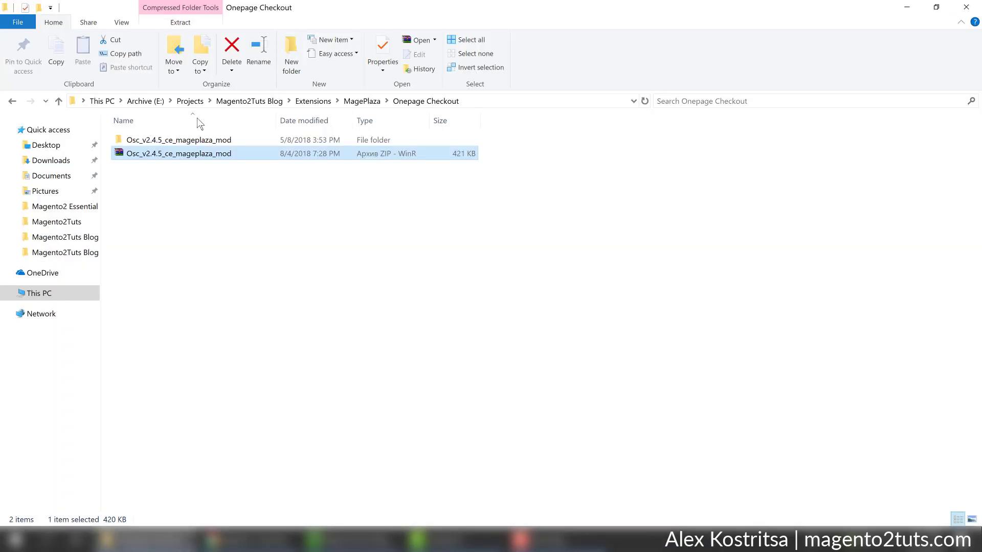
pyautogui.doubleClick(186, 141)
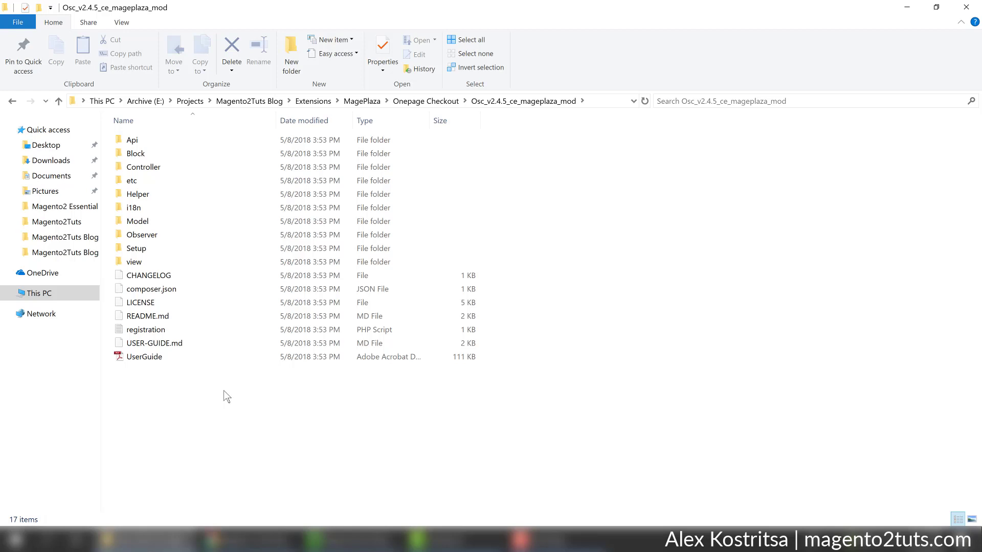
# Show the magento2tuts.cf server's Master Credentials in Cloudways, then search Windows for 'win'
pyautogui.click(243, 540)
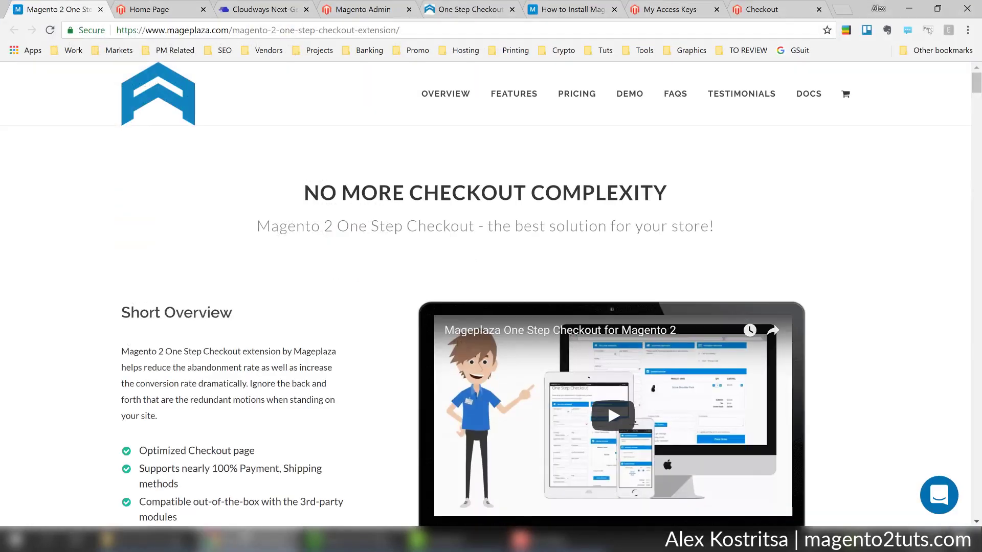
pyautogui.click(252, 5)
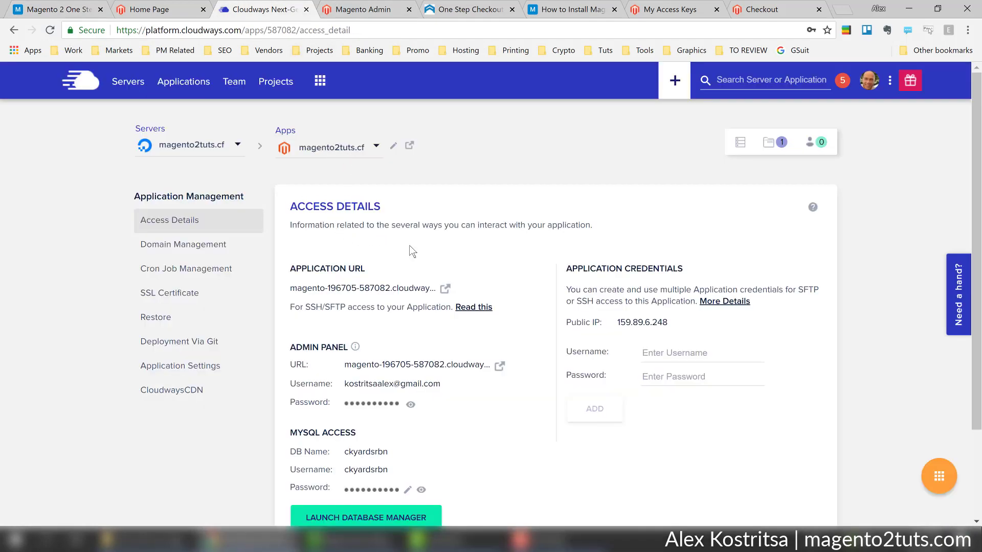
pyautogui.scroll(-3, 466, 323)
pyautogui.scroll(3, 462, 306)
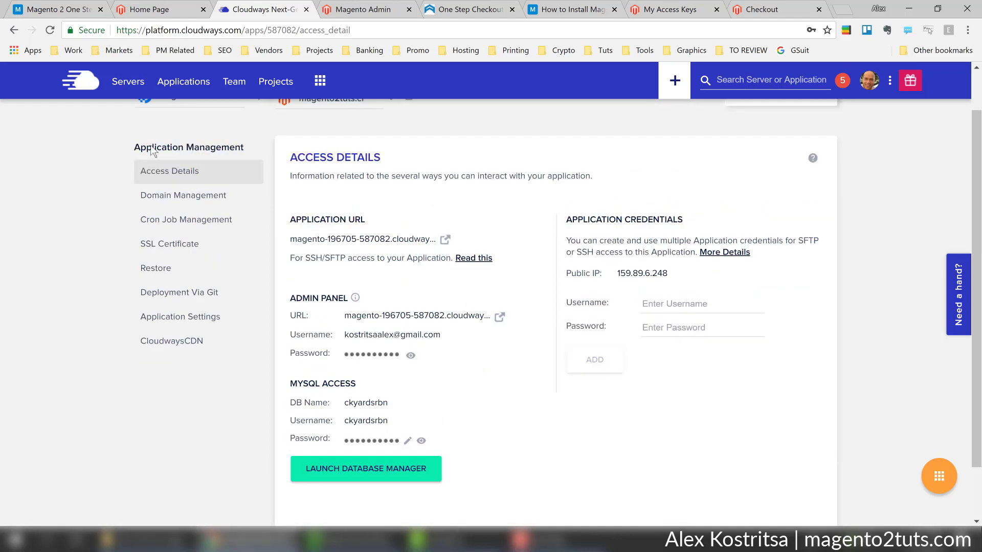
pyautogui.click(207, 147)
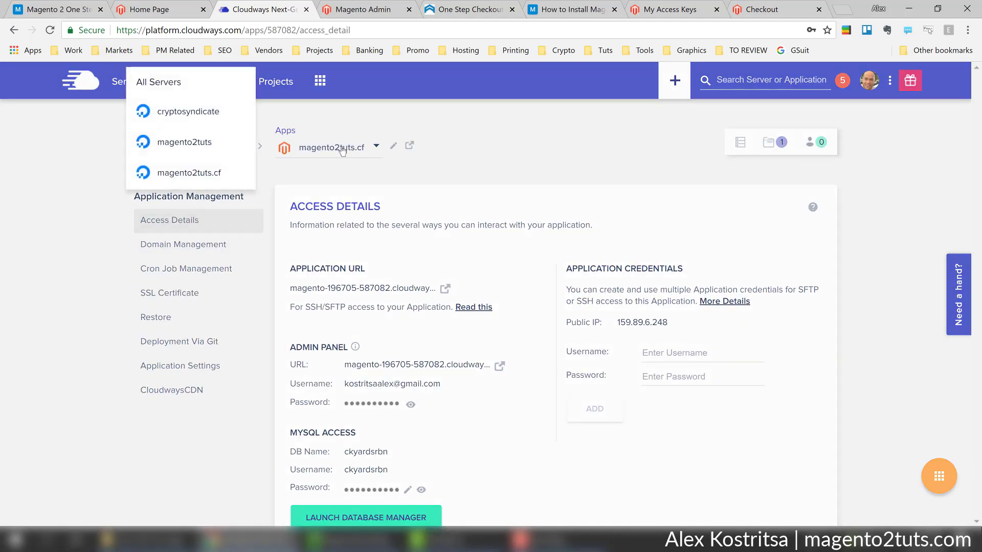
pyautogui.click(146, 79)
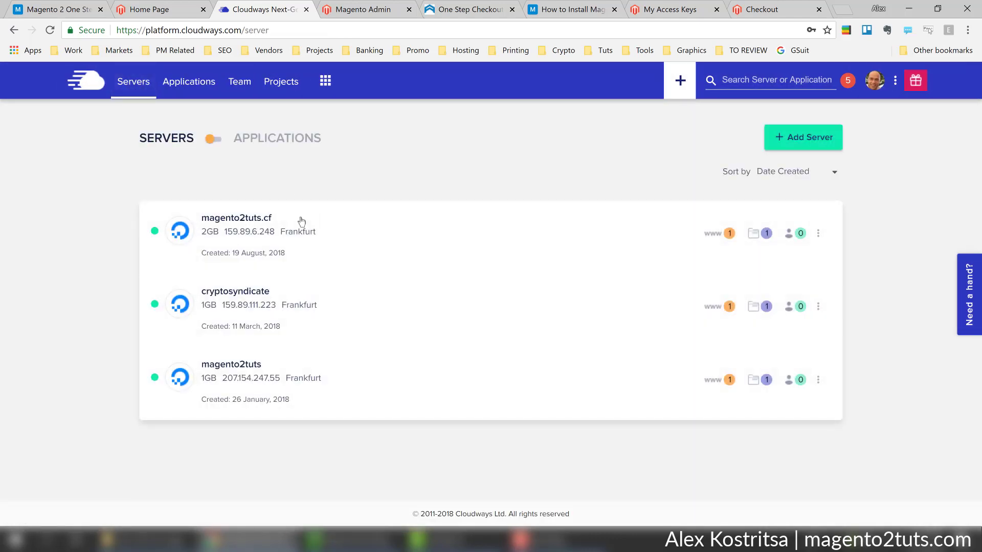
pyautogui.click(298, 221)
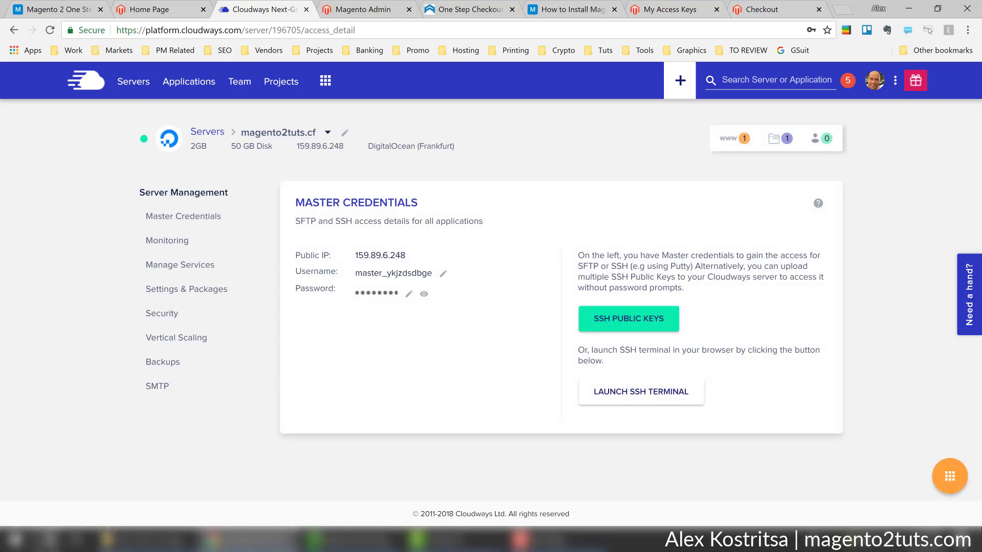
pyautogui.click(46, 540)
pyautogui.write('win')
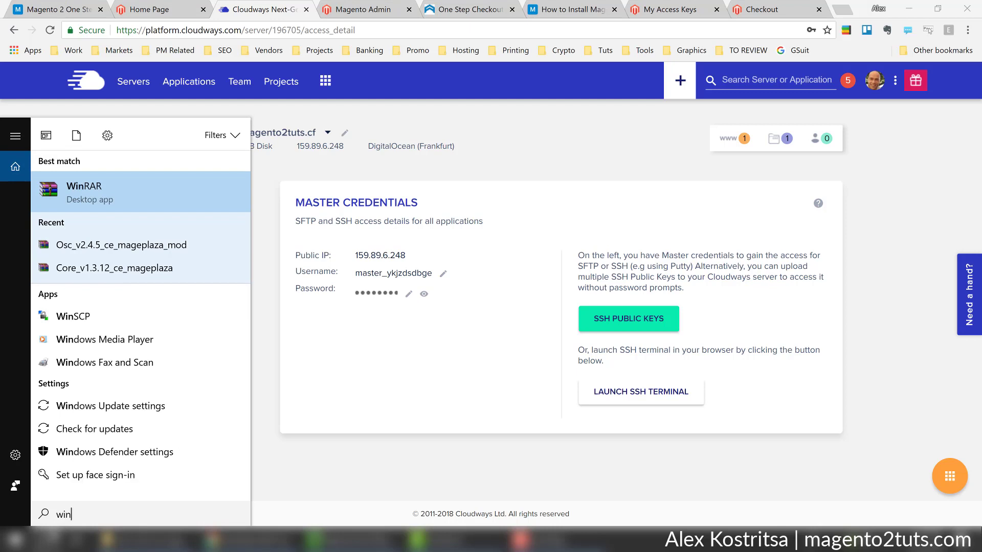
# Launch WinSCP and fill in the server IP as host and the Cloudways master username
pyautogui.click(85, 316)
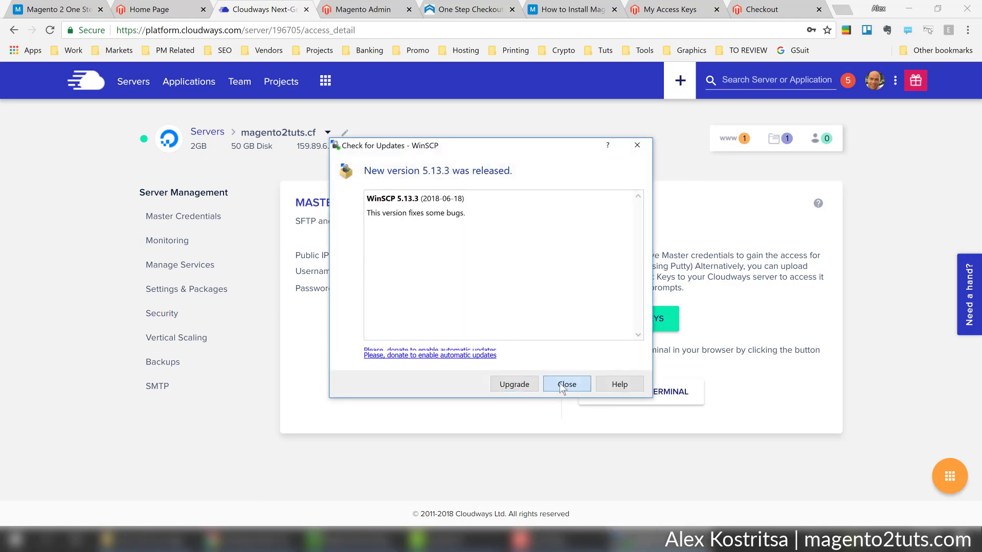
pyautogui.click(560, 384)
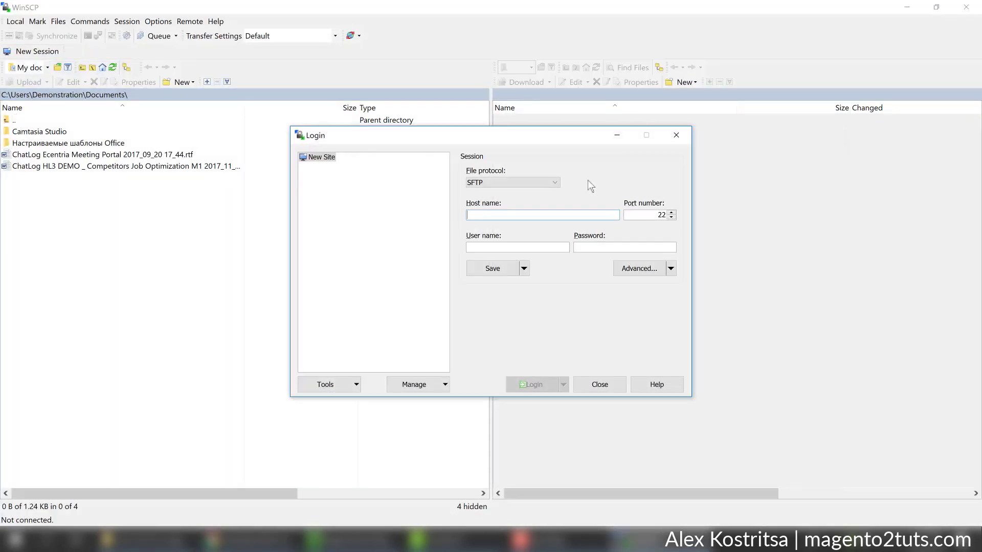
pyautogui.write('159.89.6.248')
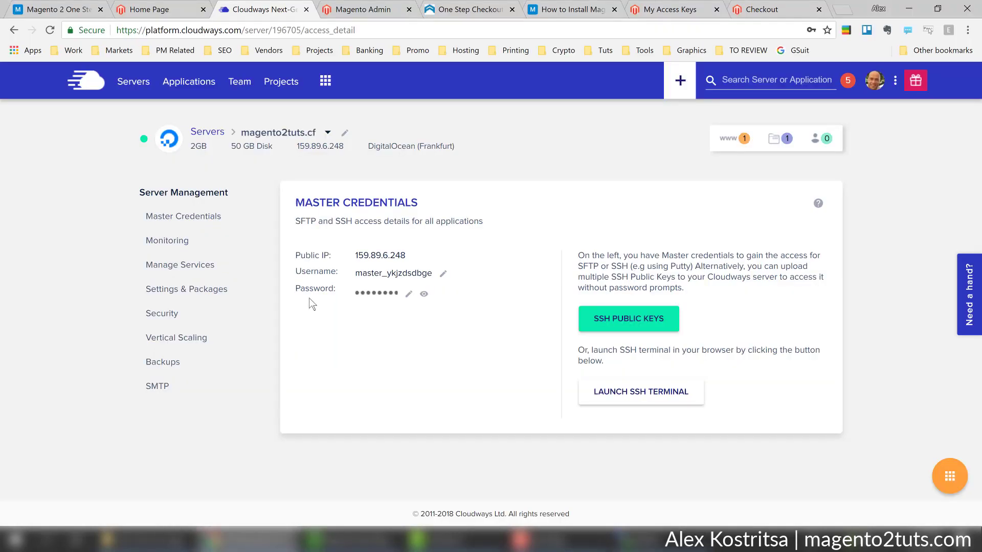
pyautogui.hotkey('alt', 'Tab')
pyautogui.click(380, 278)
pyautogui.click(642, 539)
pyautogui.click(492, 247)
pyautogui.hotkey('ctrl', 'v')
# Paste the master password and log in over SFTP
pyautogui.hotkey('alt', 'Tab')
pyautogui.click(381, 296)
pyautogui.click(643, 539)
pyautogui.click(595, 246)
pyautogui.hotkey('ctrl', 'v')
pyautogui.click(542, 387)
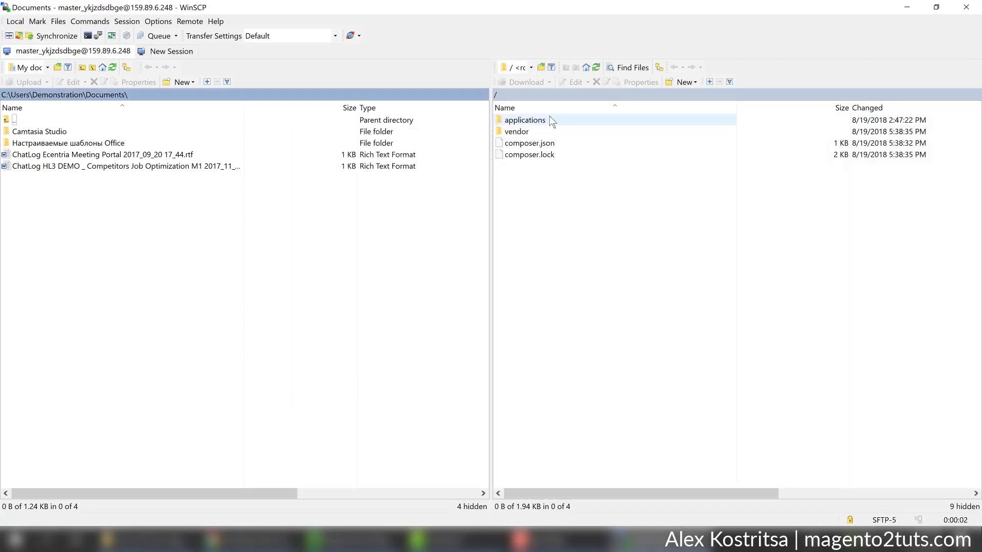
# On the server side, open applications > ckyardsrbn > public_html
pyautogui.doubleClick(547, 117)
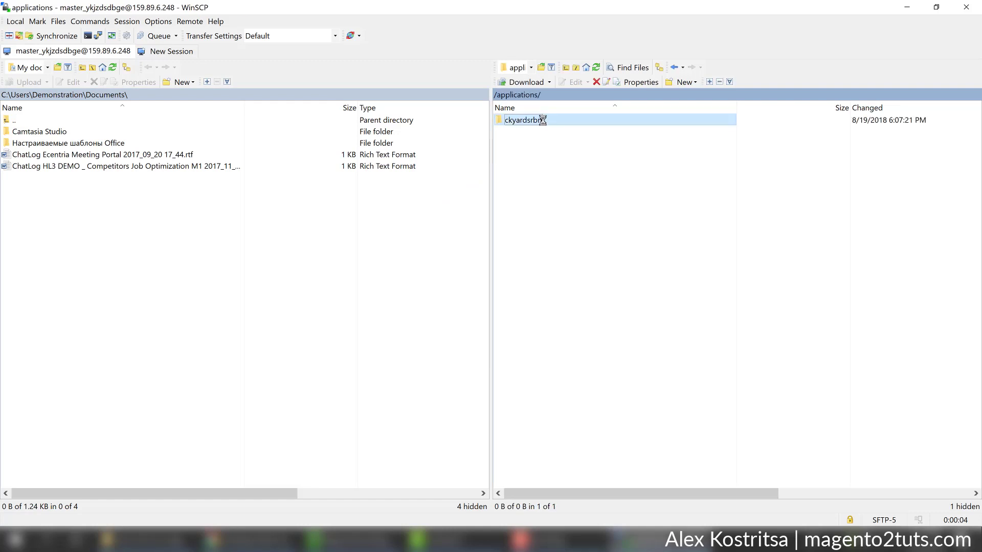
pyautogui.doubleClick(542, 120)
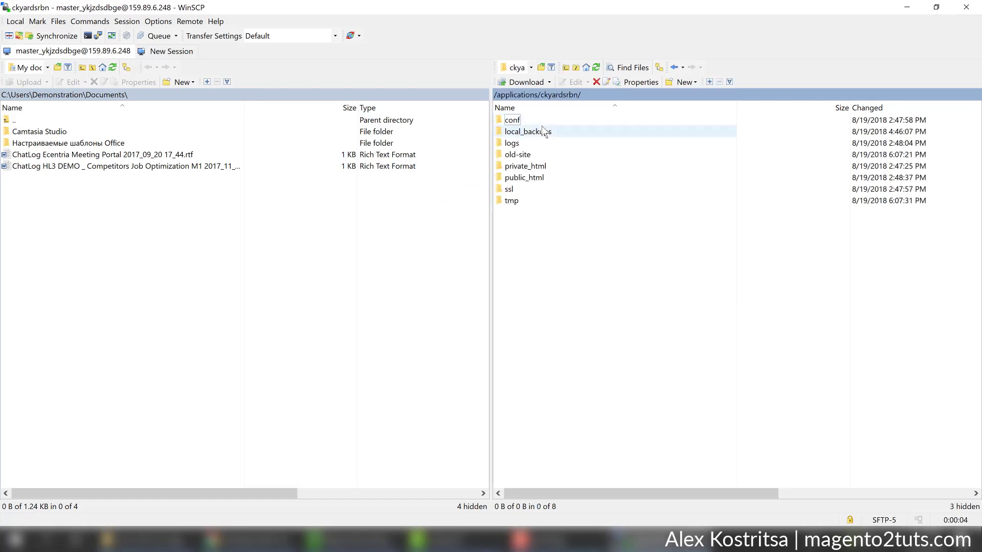
pyautogui.doubleClick(540, 177)
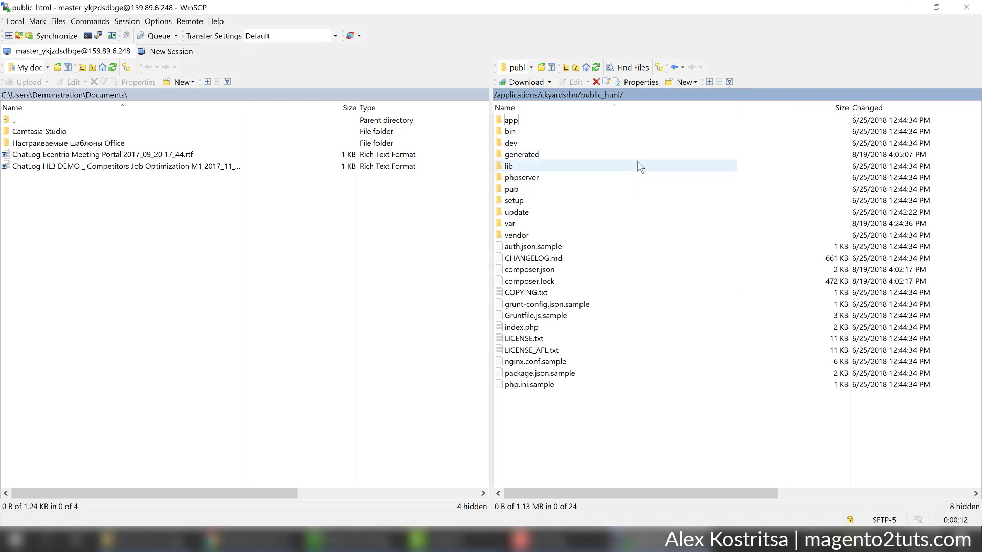
# Locally, open E: Archive > Extensions > MagePlaza > Onepage Checkout > Osc_v2.4.5_ce_mageplaza_mod
pyautogui.click(47, 67)
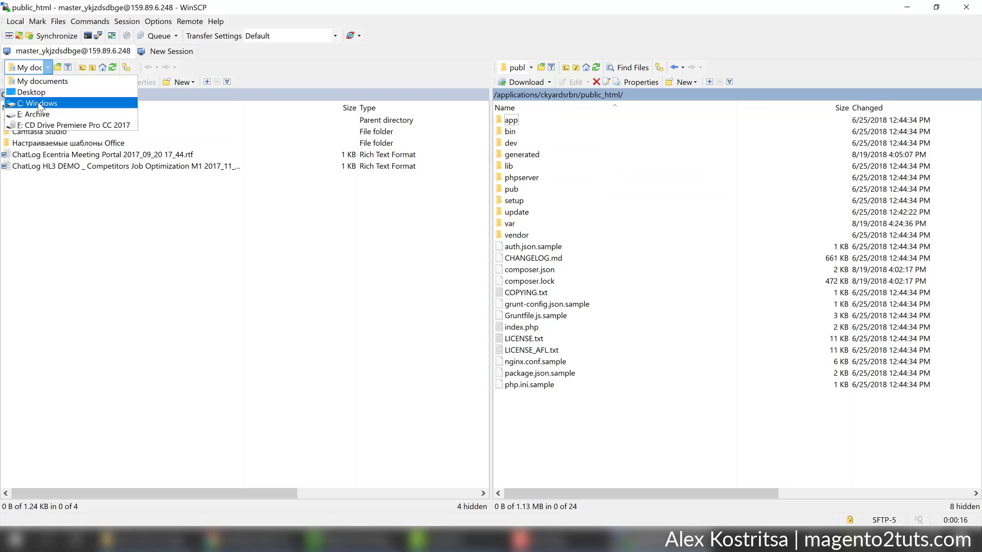
pyautogui.click(36, 114)
pyautogui.doubleClick(34, 131)
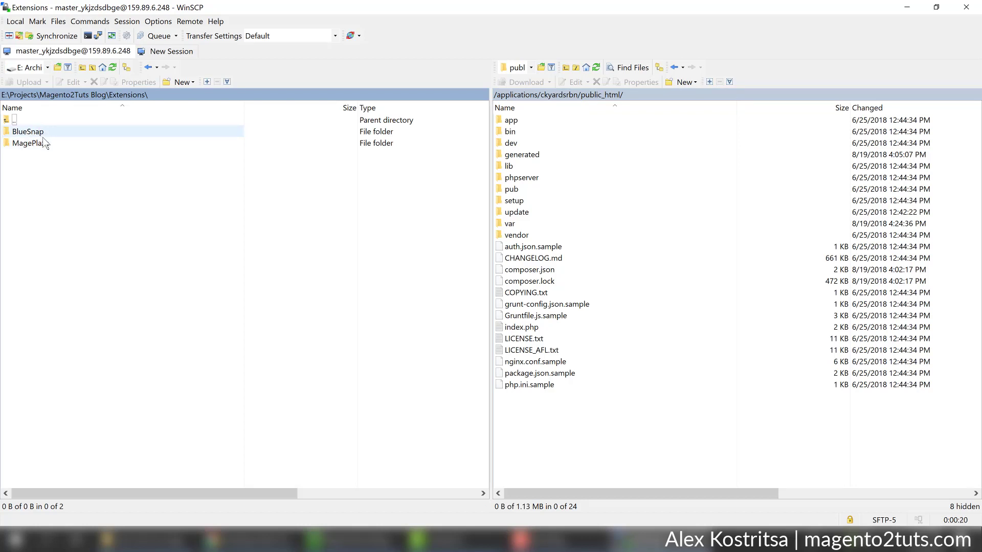
pyautogui.doubleClick(43, 145)
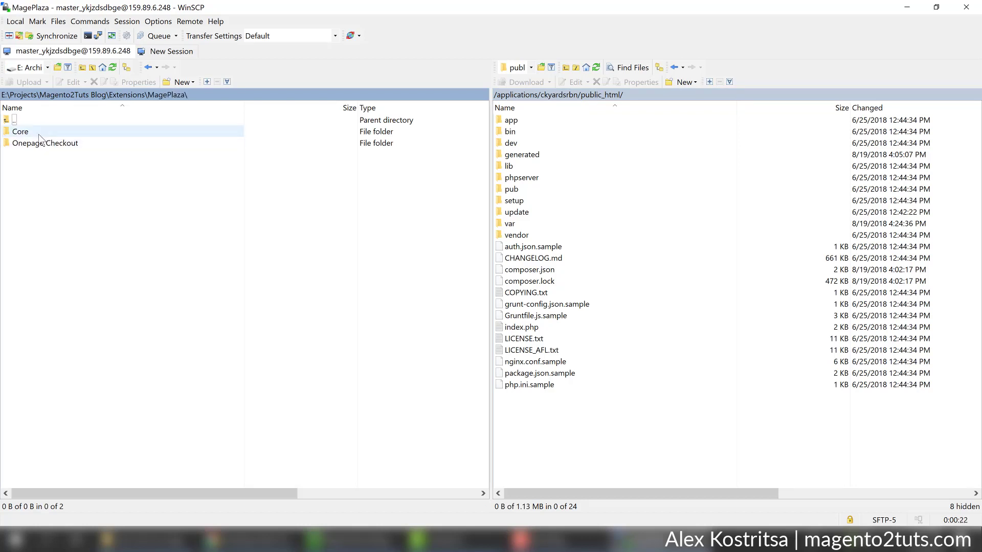
pyautogui.doubleClick(42, 145)
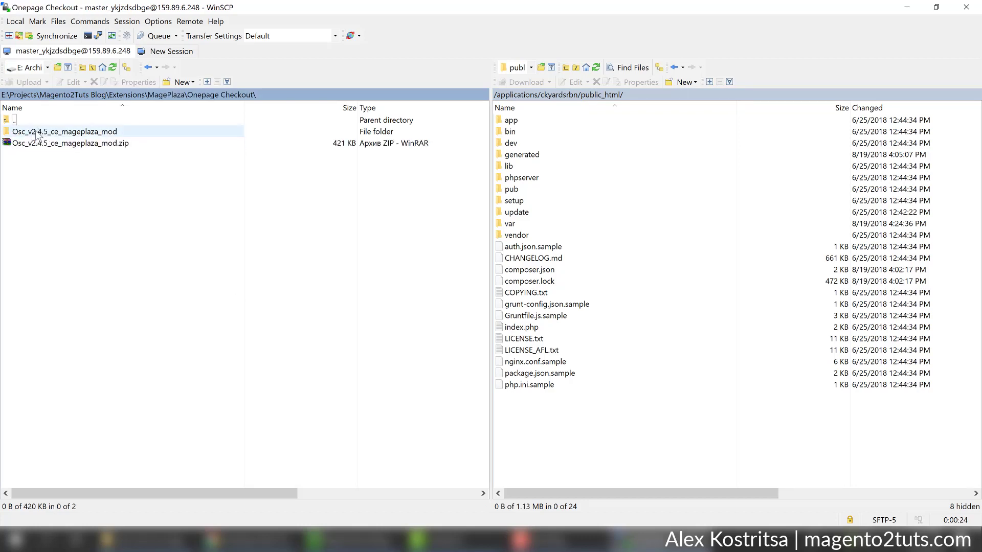
pyautogui.click(28, 133)
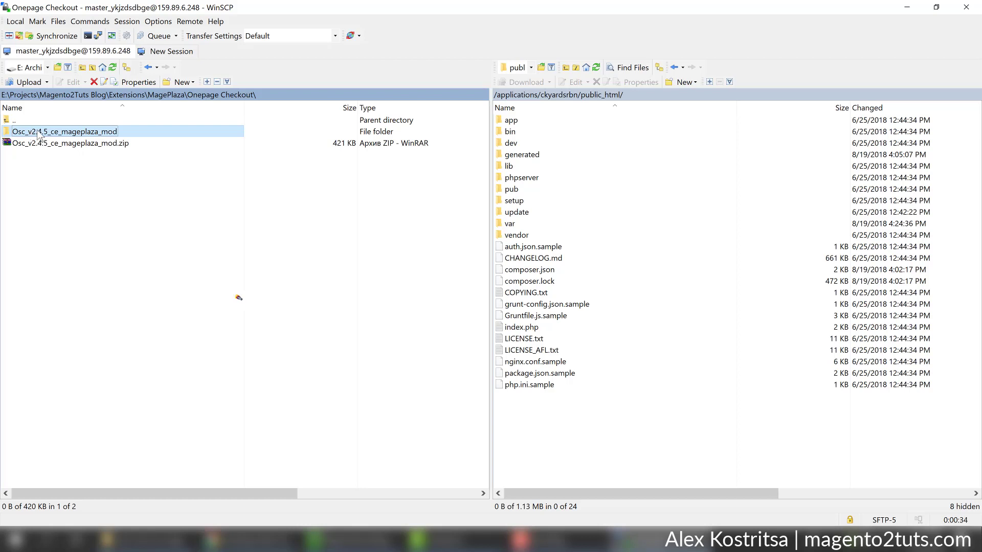
pyautogui.doubleClick(39, 134)
pyautogui.rightClick(44, 315)
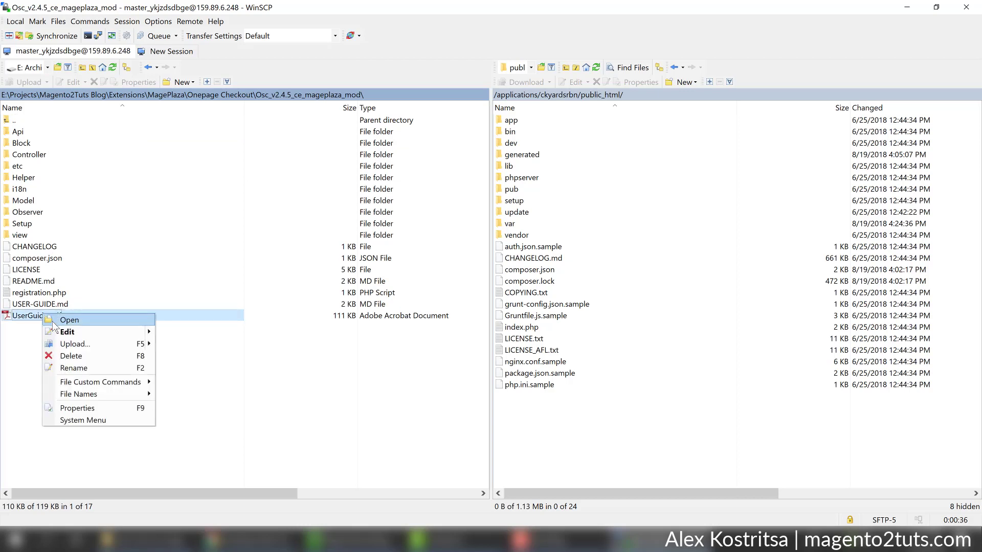
# Open UserGuide.pdf and select the app/code/Mageplaza/Osc path under How to upgrade
pyautogui.click(54, 320)
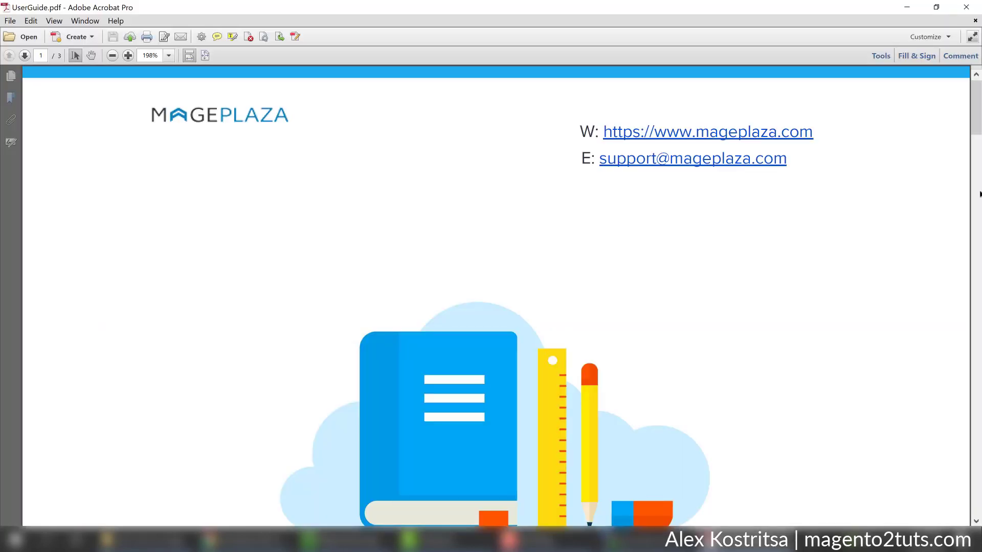
pyautogui.moveTo(976, 128); pyautogui.dragTo(975, 346)
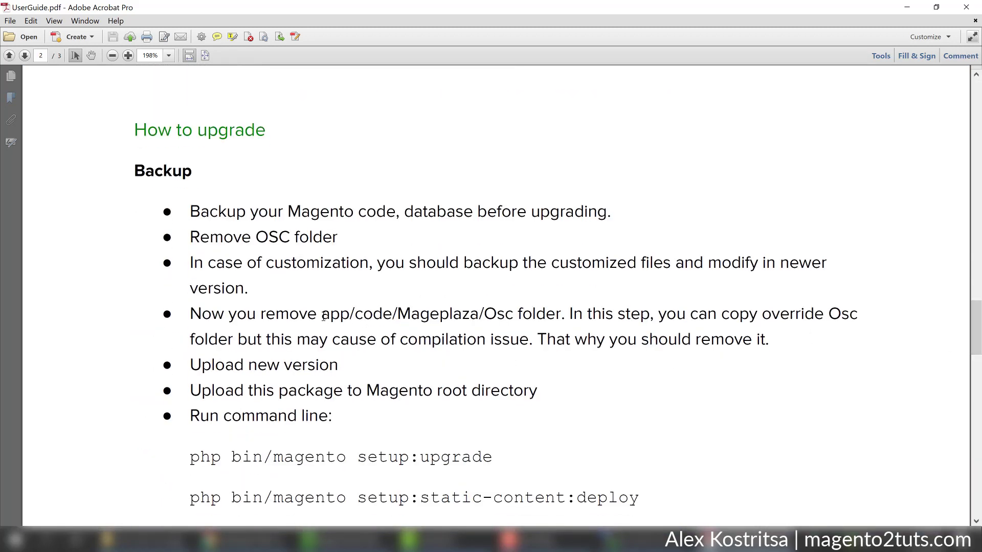
pyautogui.moveTo(324, 317); pyautogui.dragTo(513, 319)
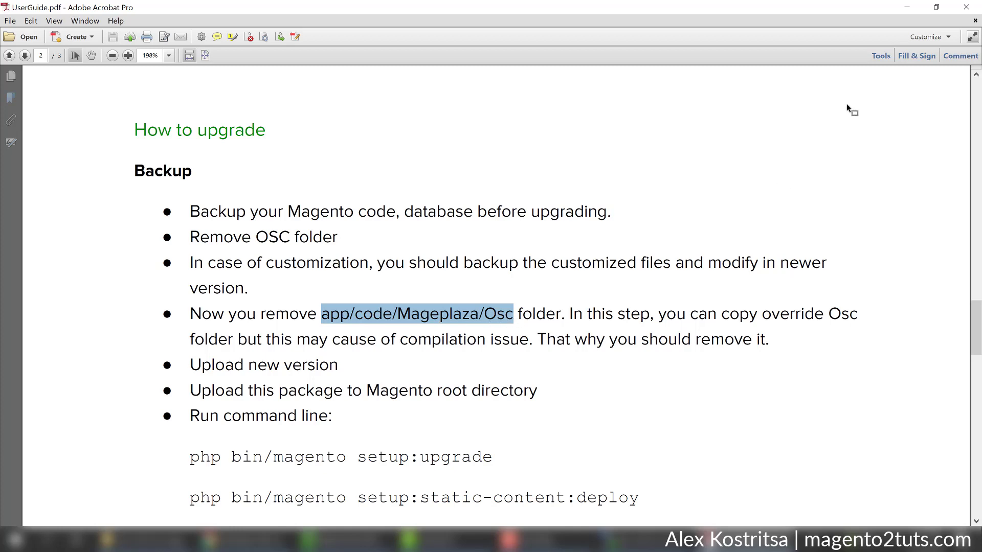
# Create a code folder inside the server's public_html/app folder and open it
pyautogui.click(906, 7)
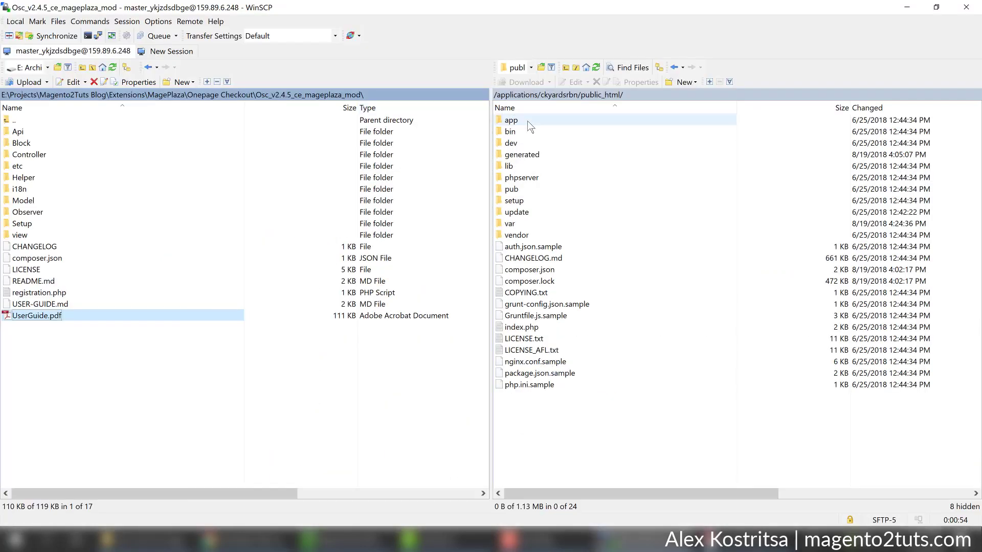
pyautogui.doubleClick(512, 119)
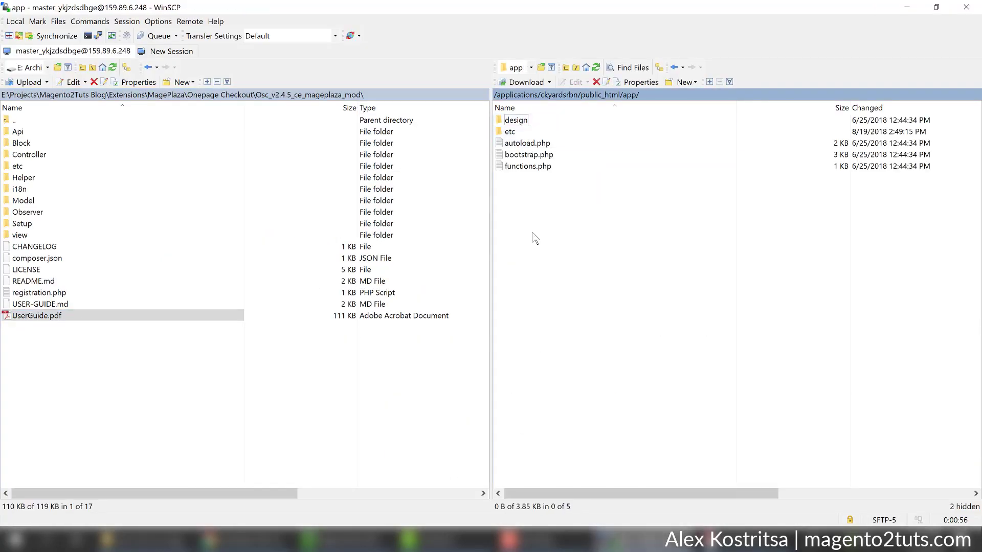
pyautogui.click(534, 126)
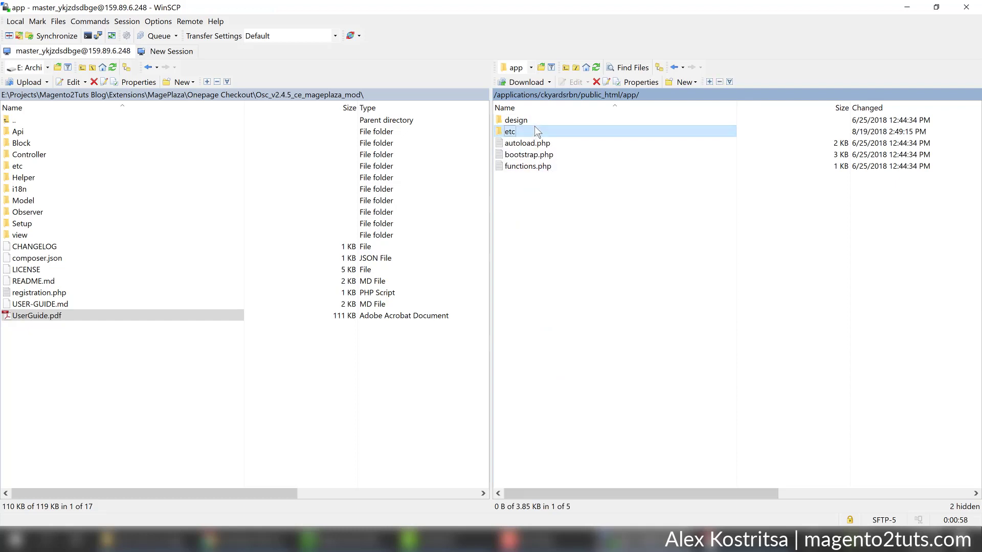
pyautogui.press('F7')
pyautogui.write('code')
pyautogui.press('Return')
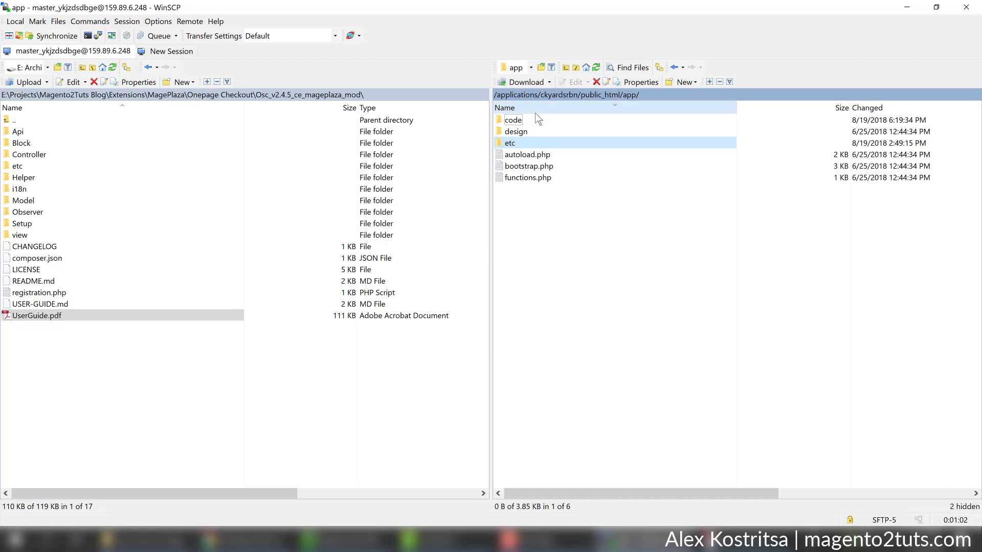
pyautogui.click(534, 111)
pyautogui.doubleClick(514, 143)
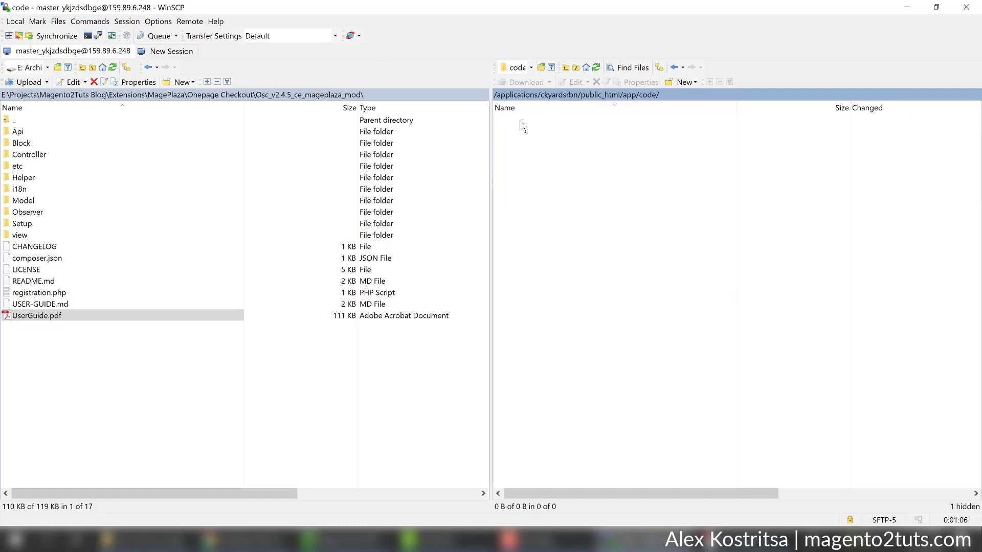
# Create the nested Mageplaza and Osc folders inside code, checking the path against the guide
pyautogui.press('F7')
pyautogui.write('Mageplaza')
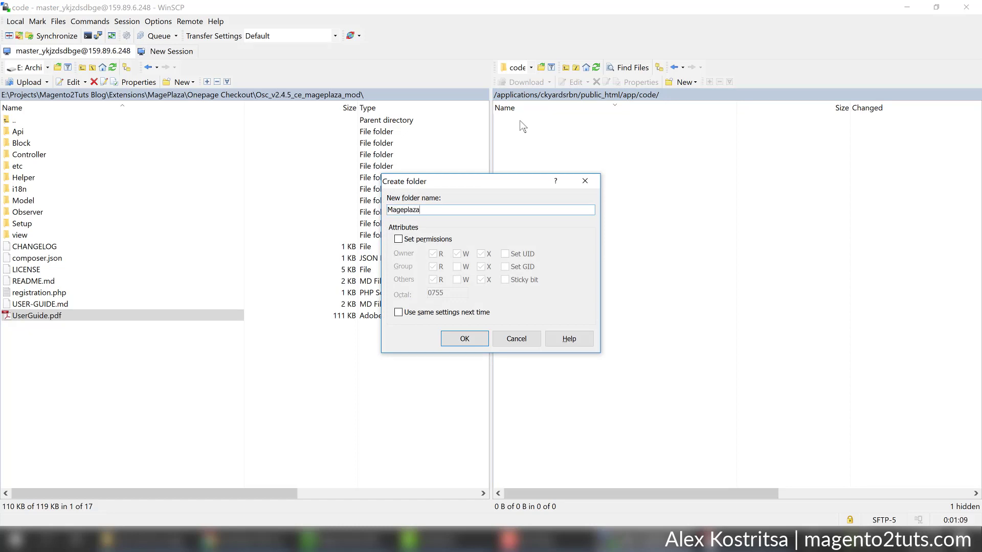
pyautogui.press('Return')
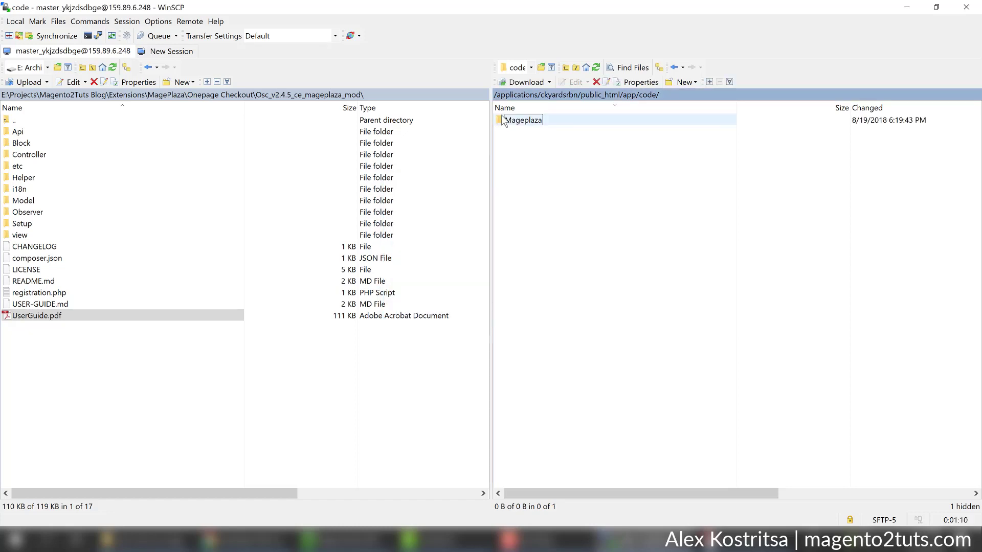
pyautogui.doubleClick(515, 123)
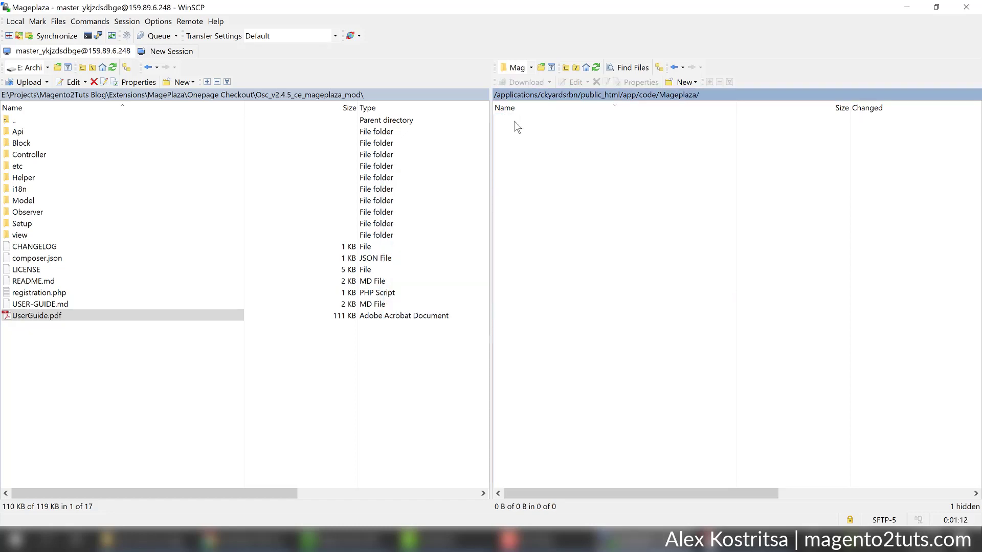
pyautogui.press('F7')
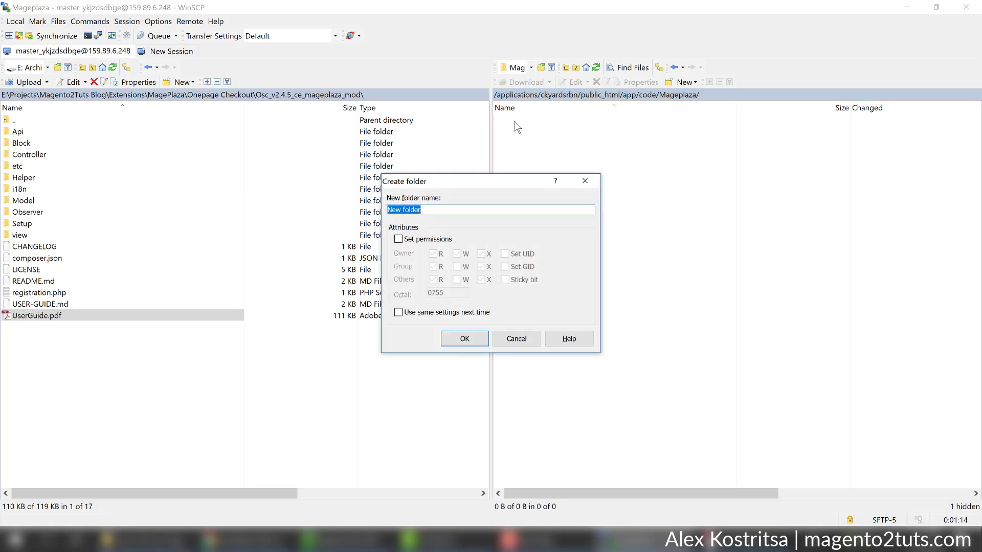
pyautogui.write('Osc')
pyautogui.press('Return')
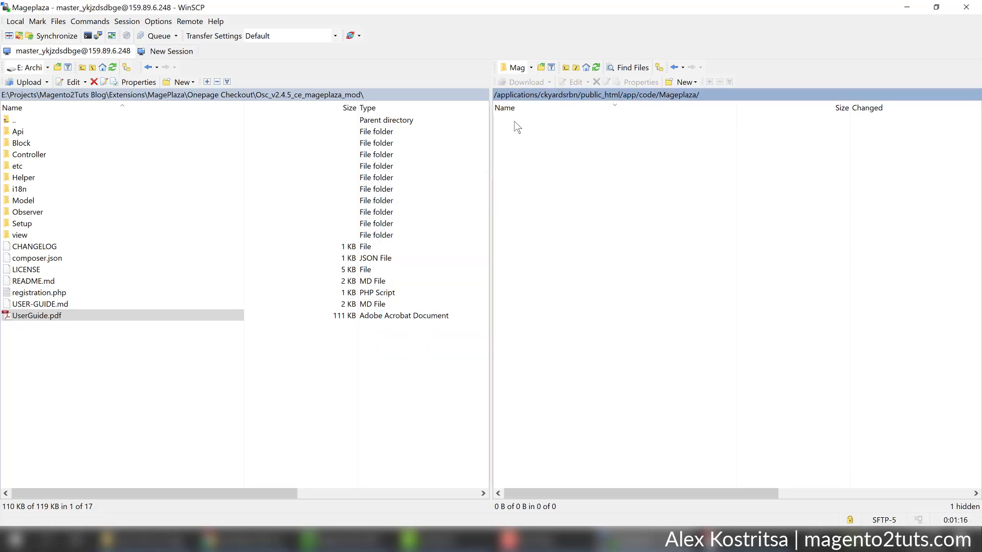
pyautogui.click(744, 539)
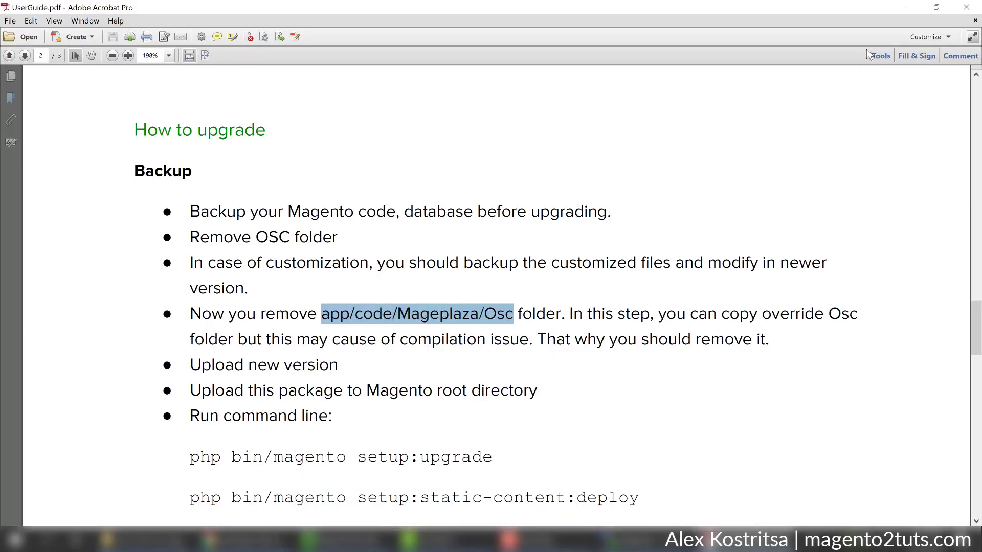
pyautogui.click(906, 8)
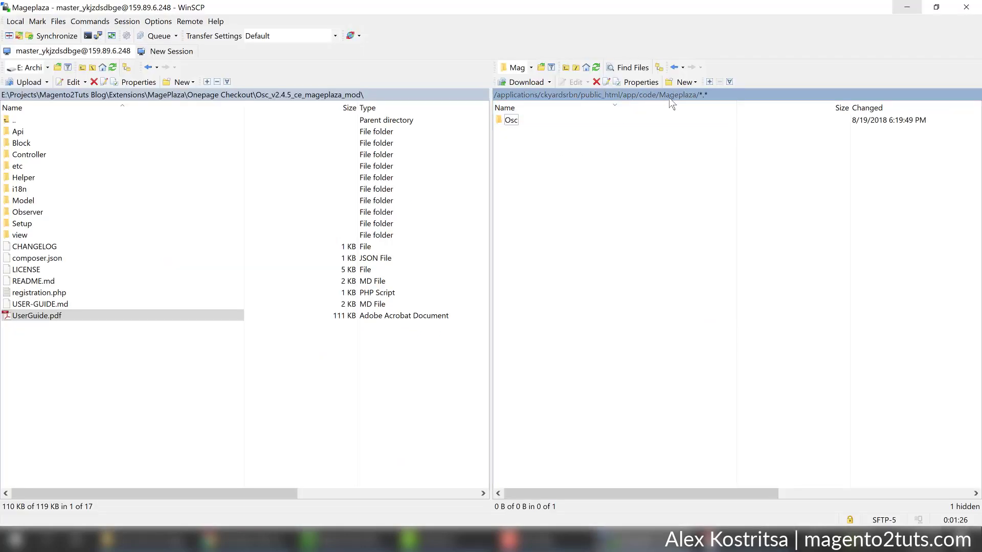
# Upload all 17 local extension items into the server's app/code/Mageplaza/Osc folder
pyautogui.doubleClick(521, 118)
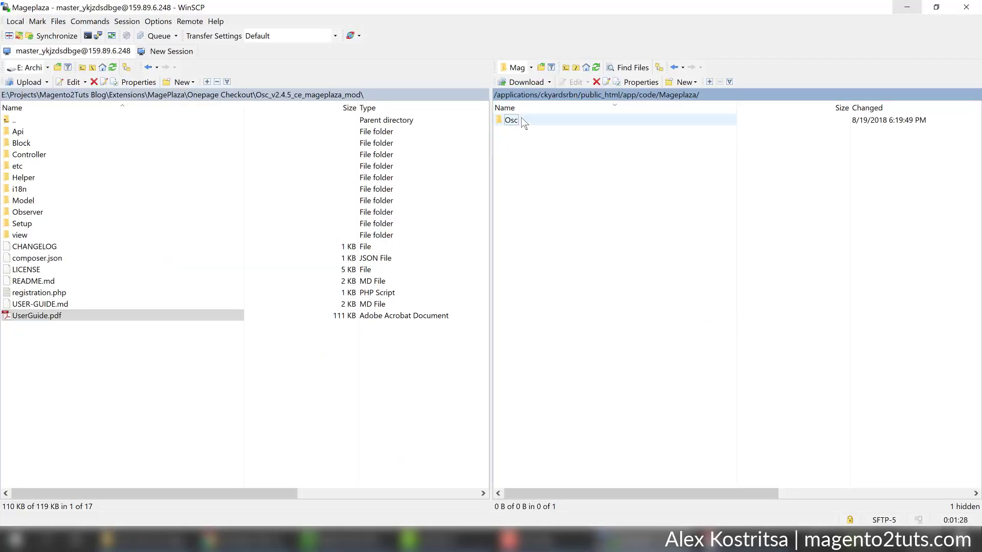
pyautogui.click(65, 131)
pyautogui.hotkey('ctrl', 'a')
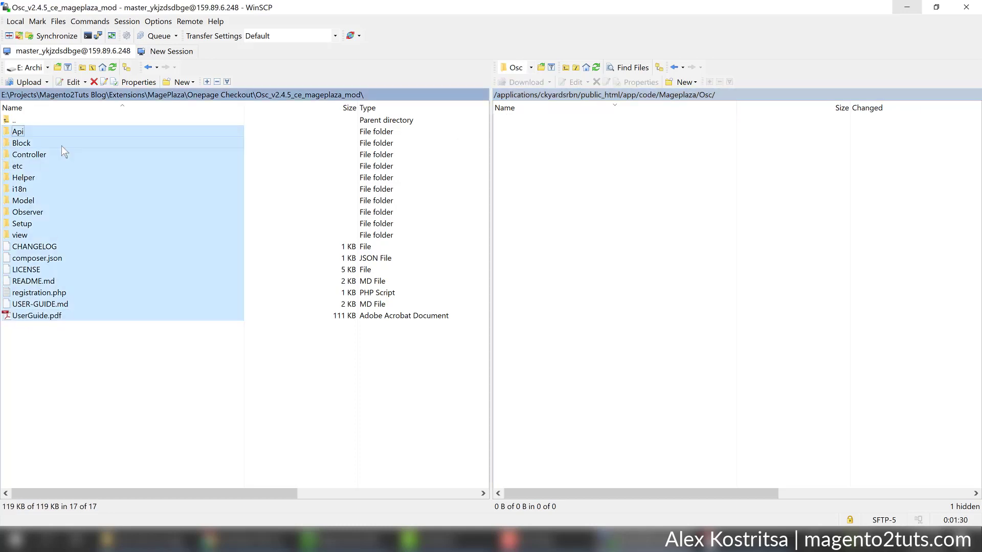
pyautogui.moveTo(32, 188); pyautogui.dragTo(518, 455)
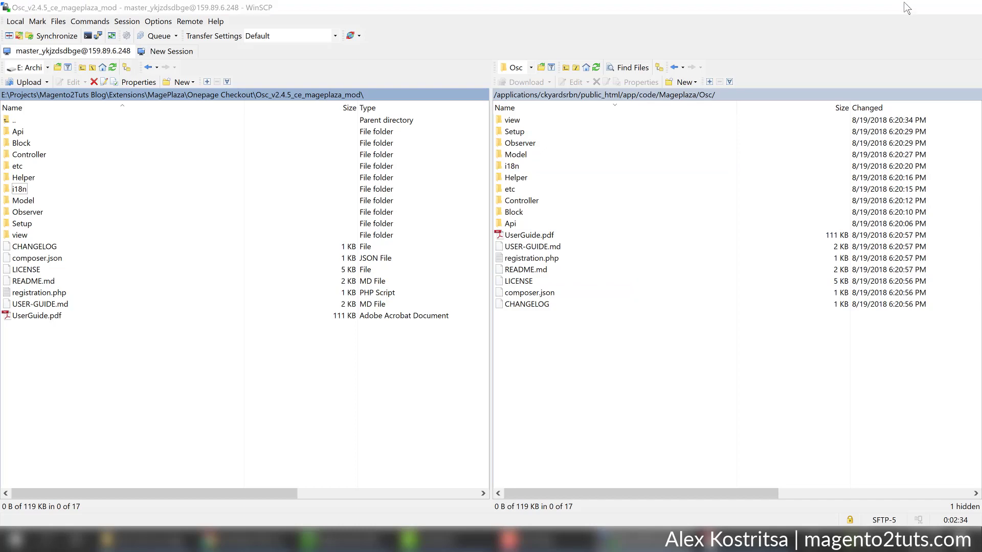
pyautogui.click(906, 7)
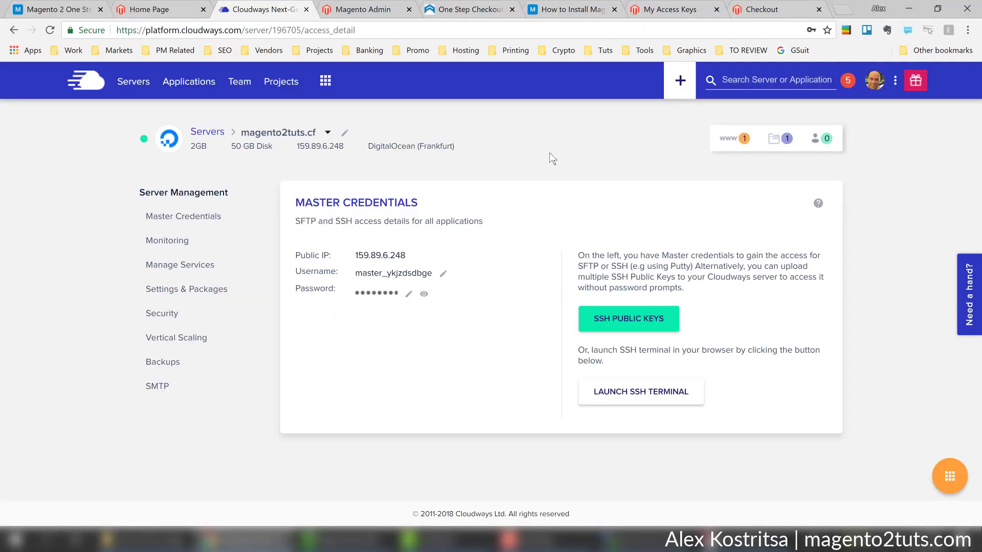
# In the How to Install guide, locate the Step 4 composer command lines
pyautogui.click(458, 12)
pyautogui.click(561, 10)
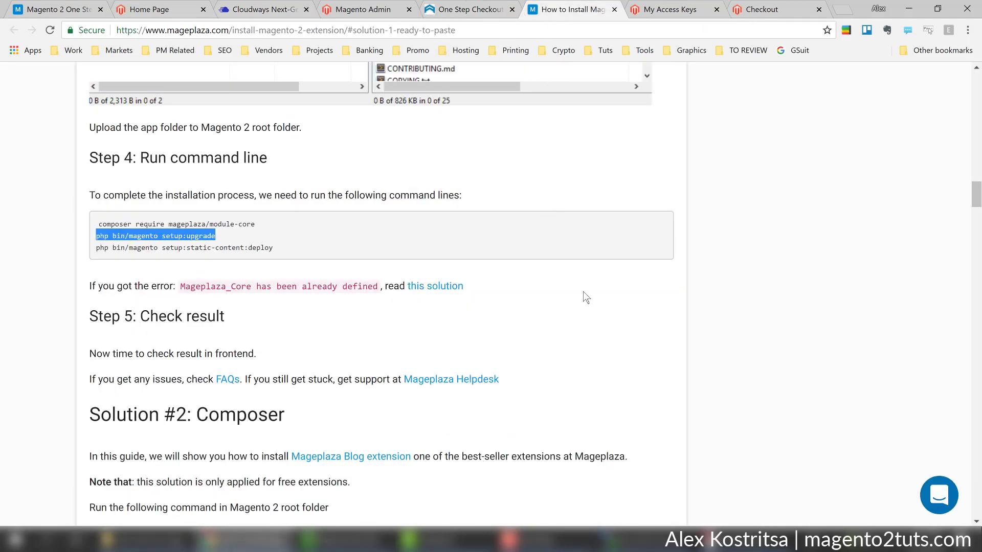
pyautogui.scroll(15, 586, 297)
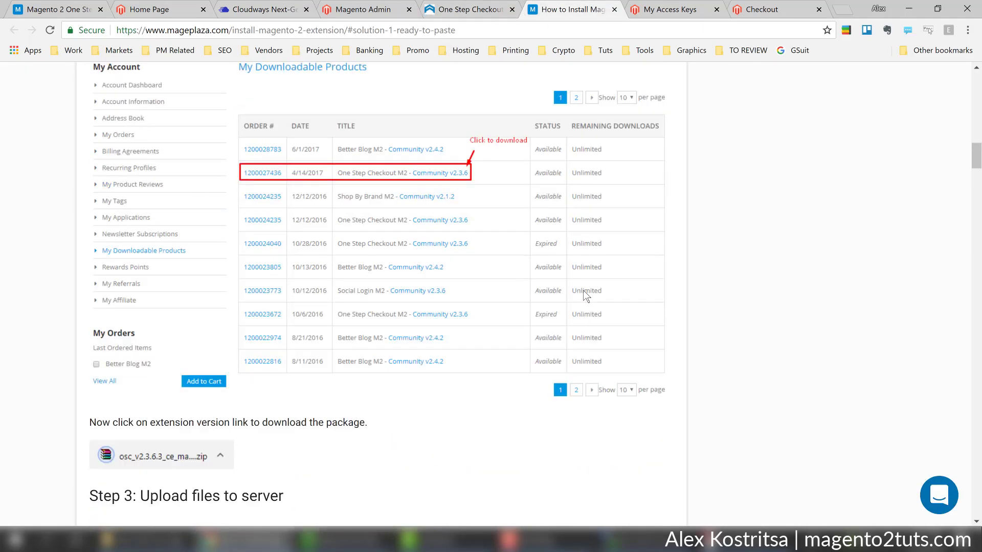
pyautogui.scroll(4, 586, 297)
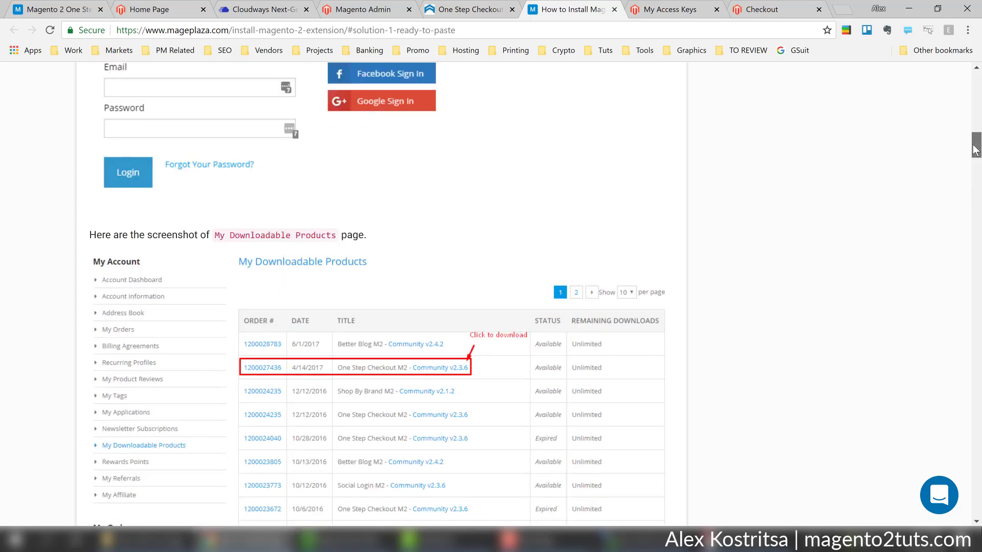
pyautogui.moveTo(975, 148); pyautogui.dragTo(950, 189)
pyautogui.scroll(1, 950, 189)
pyautogui.scroll(2, 146, 210)
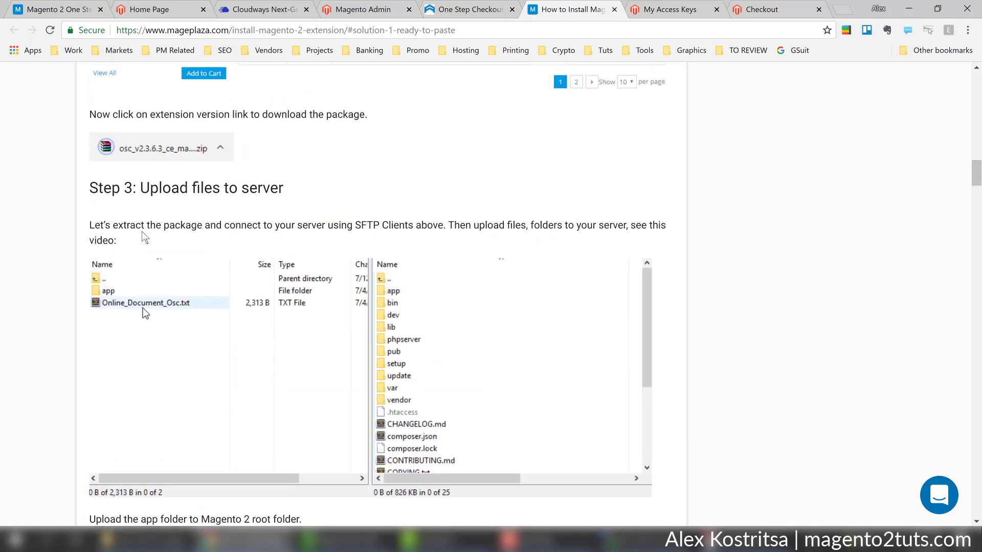
pyautogui.scroll(-3, 386, 319)
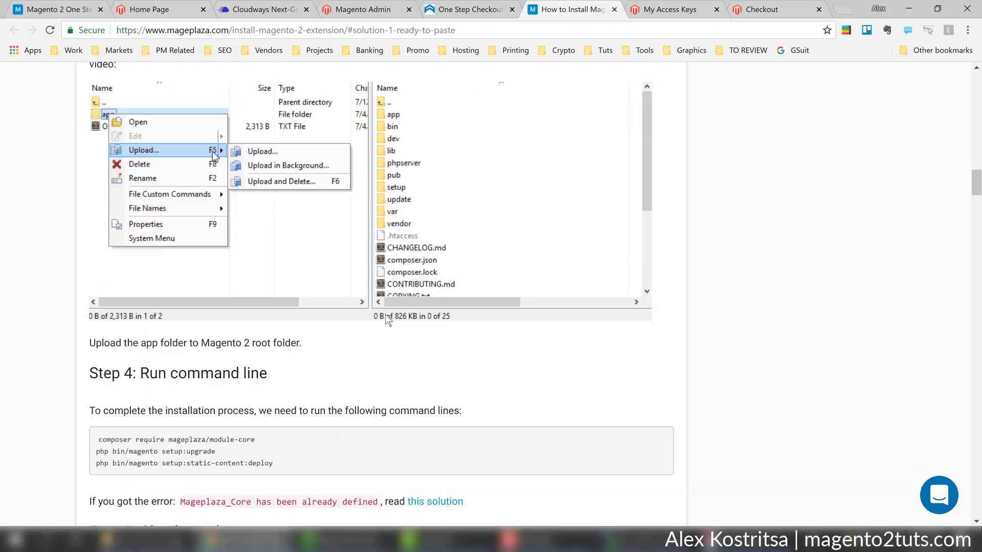
pyautogui.scroll(-3, 387, 320)
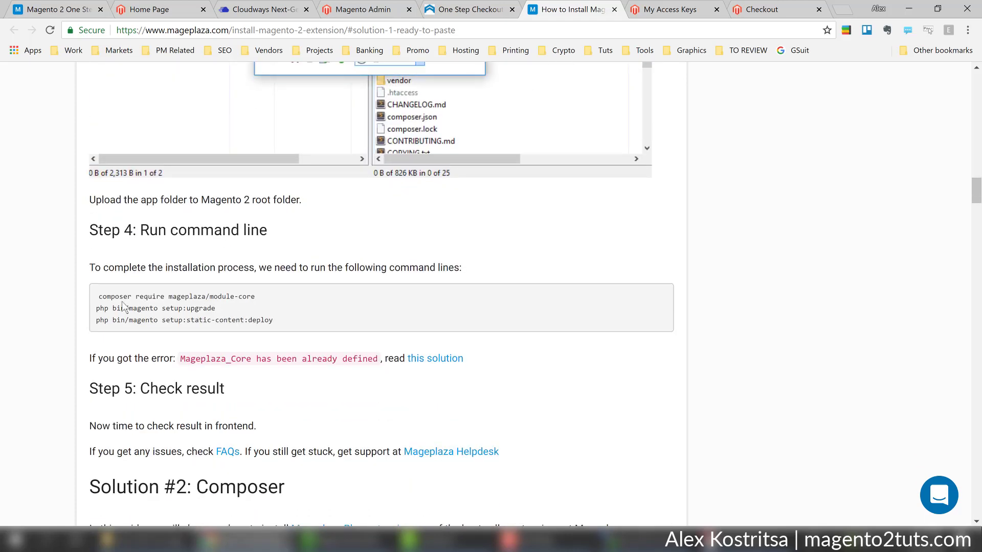
pyautogui.moveTo(97, 296); pyautogui.dragTo(271, 314)
pyautogui.click(271, 314)
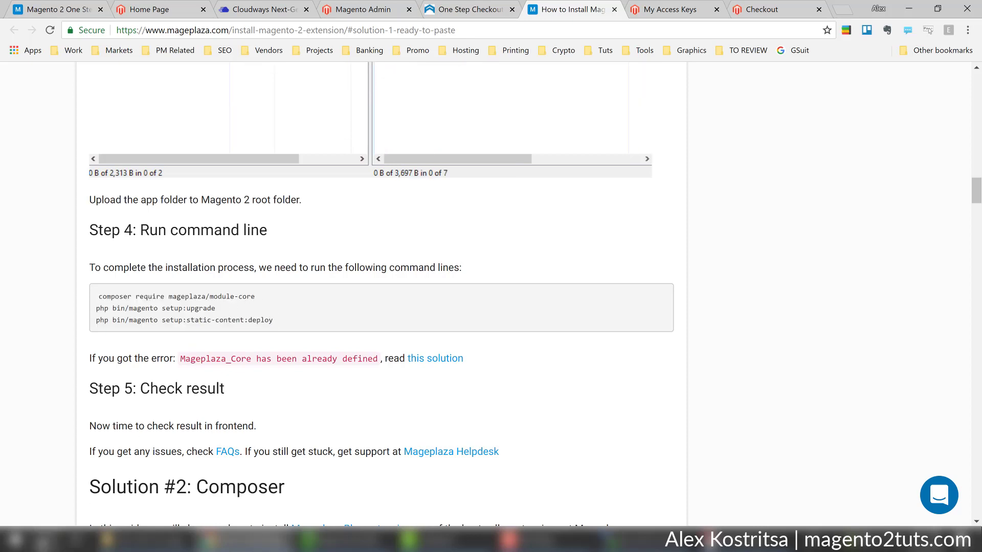
# Launch PuTTY and open an SSH connection to the Cloudways server's public IP
pyautogui.press('super+s')
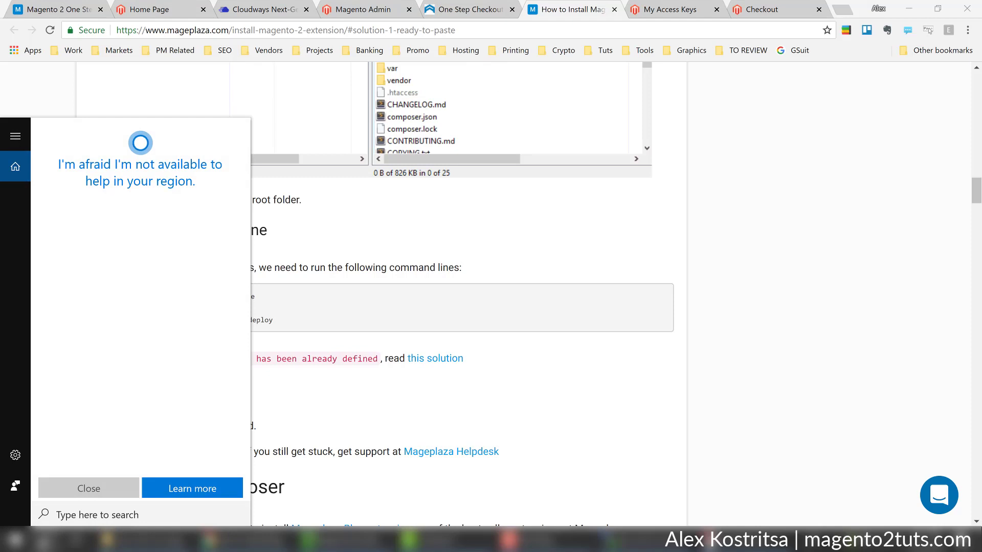
pyautogui.write('putt')
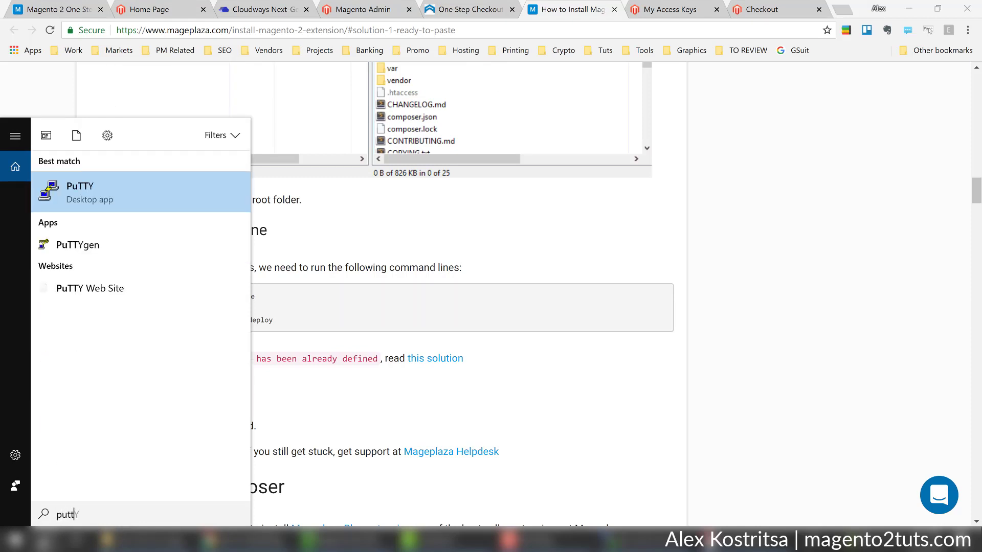
pyautogui.press('Return')
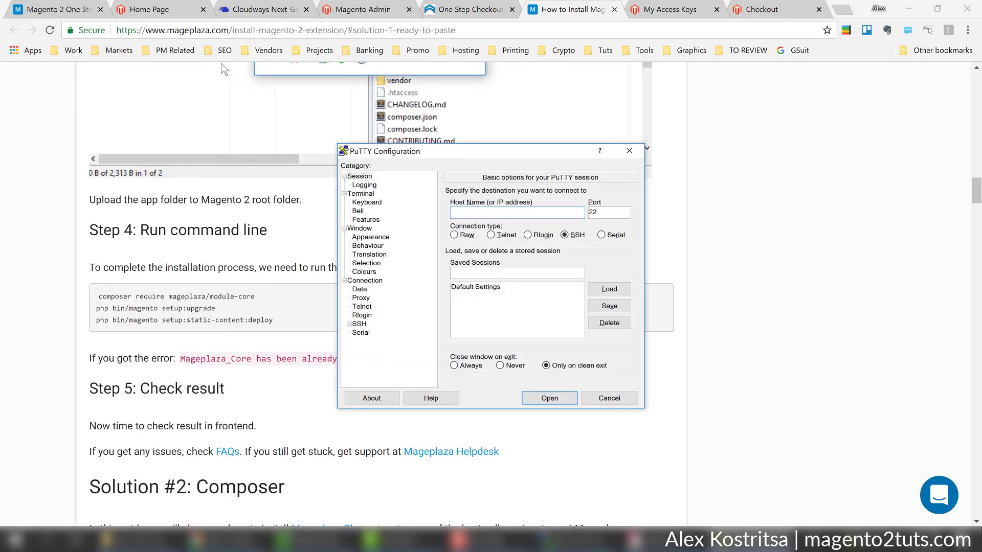
pyautogui.click(255, 11)
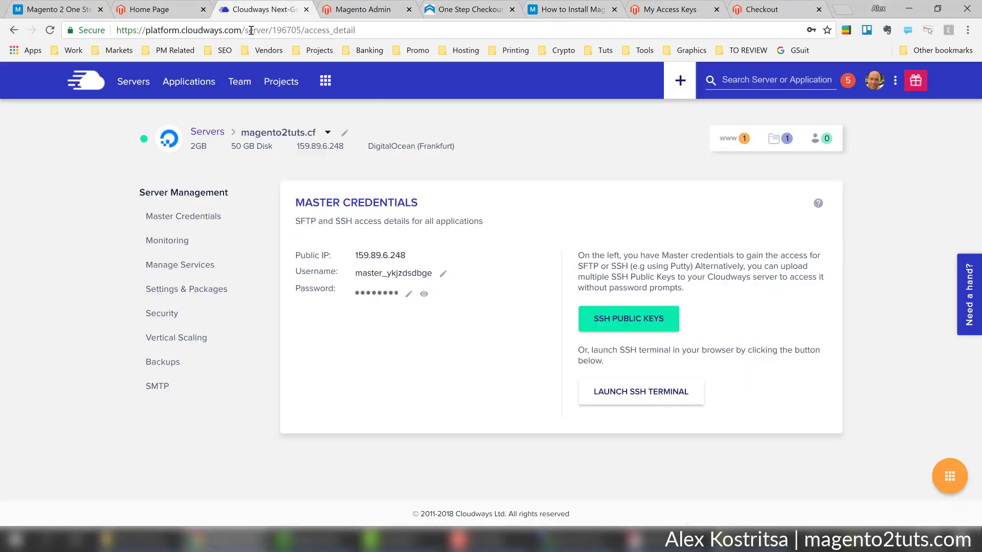
pyautogui.click(387, 259)
pyautogui.click(751, 540)
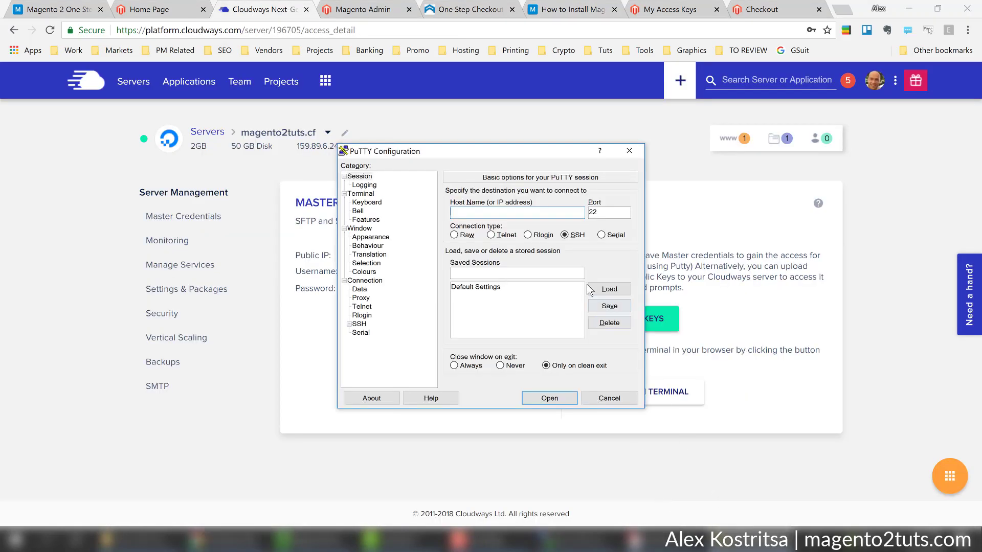
pyautogui.hotkey('ctrl', 'v')
pyautogui.click(549, 397)
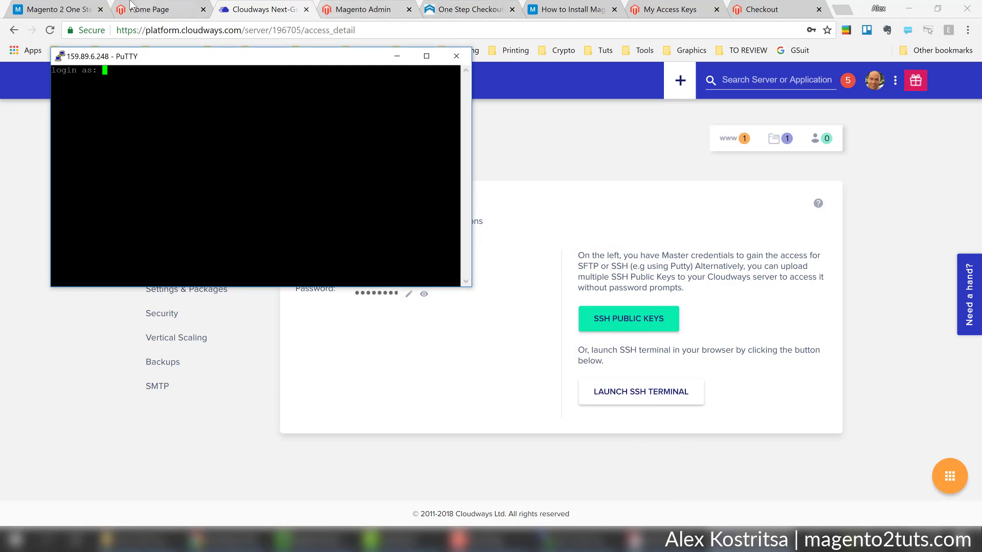
# Log in with the server username and password copied from Cloudways
pyautogui.click(567, 151)
pyautogui.click(401, 274)
pyautogui.click(750, 543)
pyautogui.press('shift+Insert')
pyautogui.press('Return')
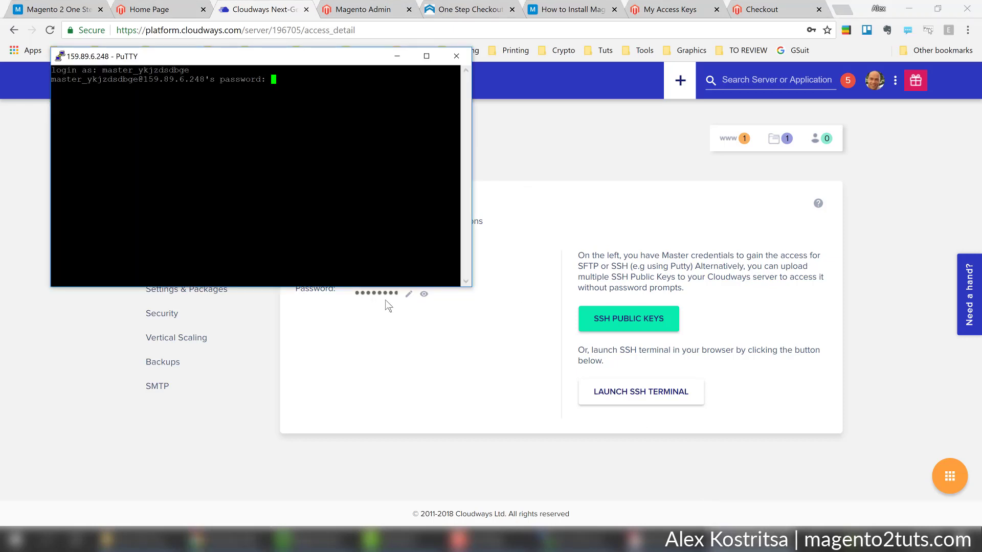
pyautogui.click(380, 296)
pyautogui.click(381, 294)
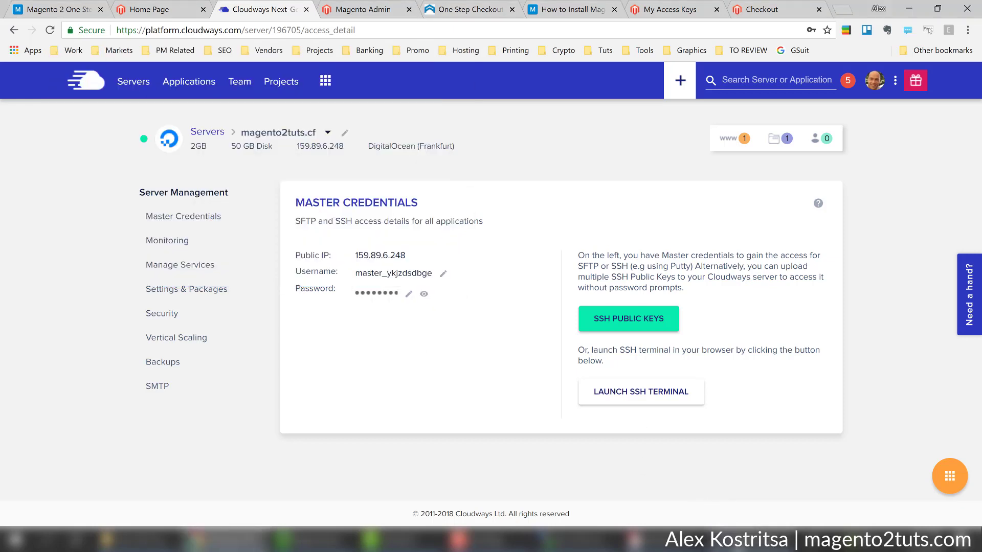
pyautogui.click(749, 542)
pyautogui.press('shift+Insert')
pyautogui.press('Return')
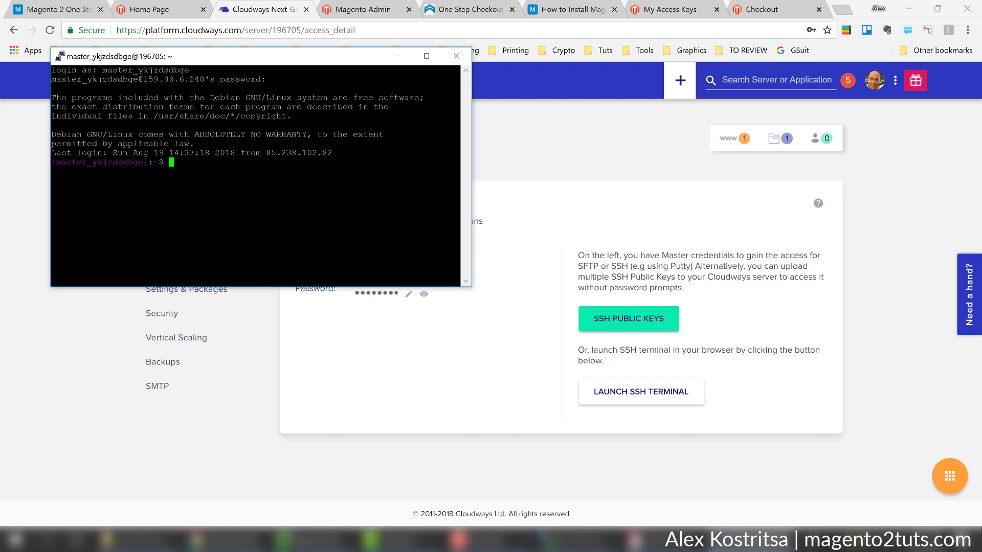
# Change into applications/ckyardsrbn/public_html and list its files with ls
pyautogui.write('cd')
pyautogui.press('Tab')
pyautogui.press('Tab')
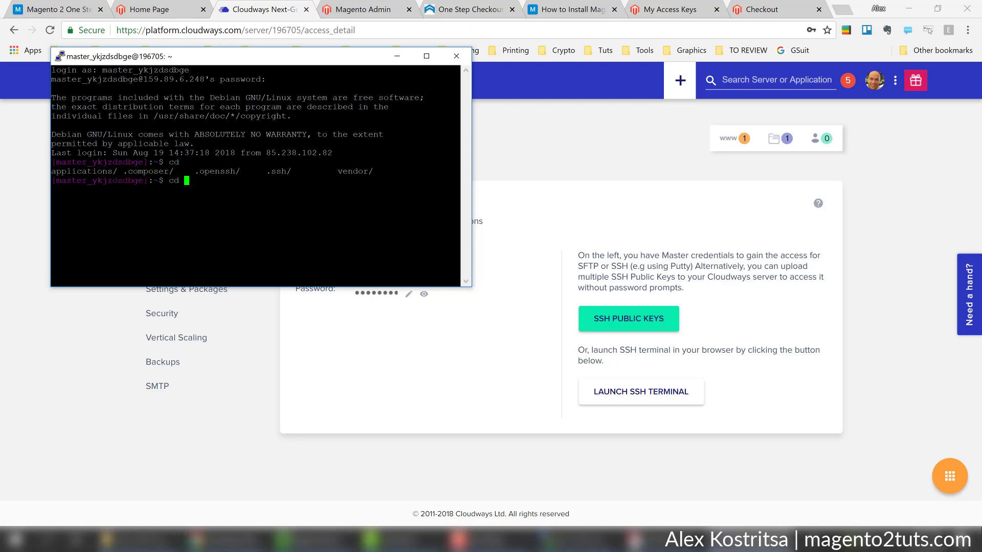
pyautogui.write('applications')
pyautogui.press('Tab')
pyautogui.press('Tab')
pyautogui.press('Tab')
pyautogui.press('Tab')
pyautogui.write('pu')
pyautogui.press('Tab')
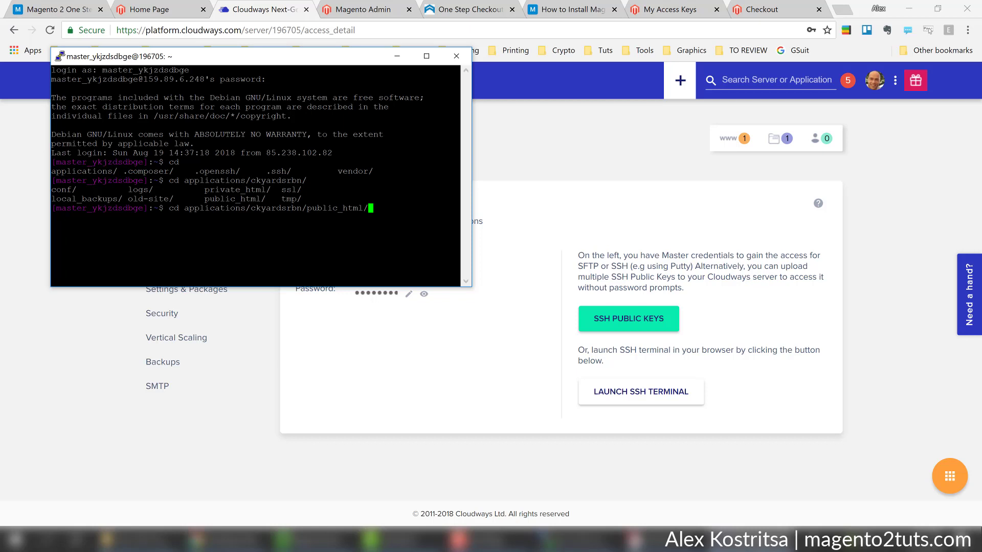
pyautogui.press('Return')
pyautogui.write('ls')
pyautogui.press('Return')
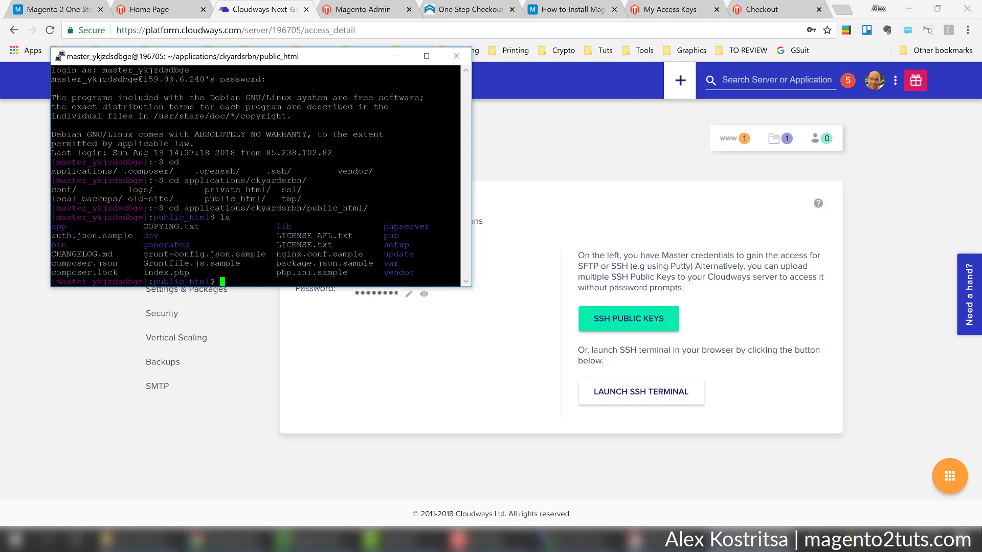
# Maximize PuTTY and run 'composer require mageplaza/module-core', copied from the Mageplaza install guide
pyautogui.click(426, 56)
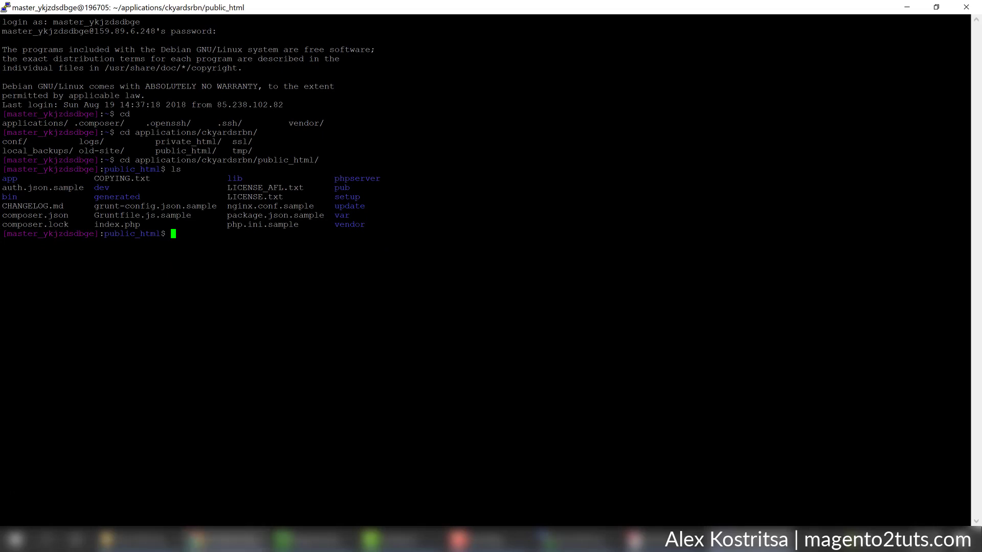
pyautogui.click(240, 539)
pyautogui.click(481, 6)
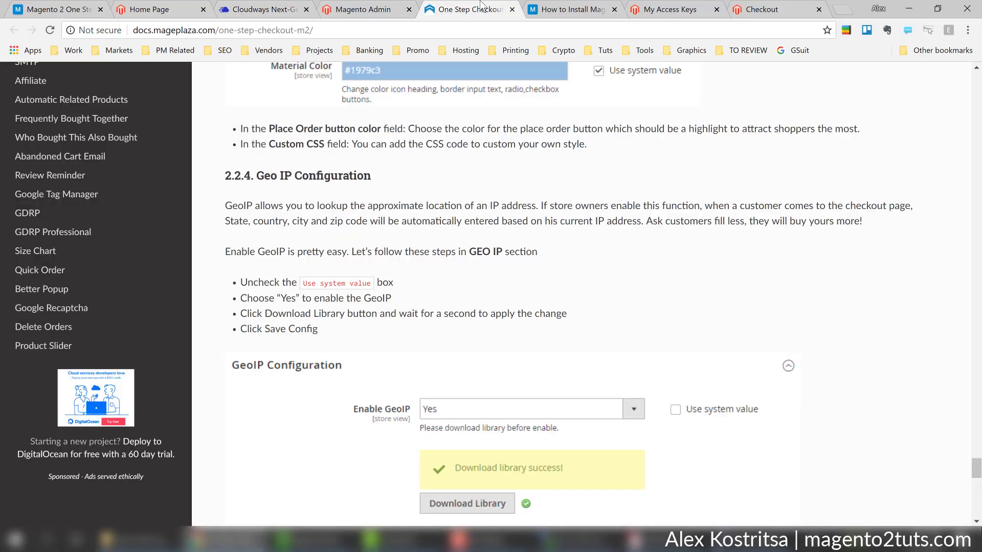
pyautogui.click(544, 8)
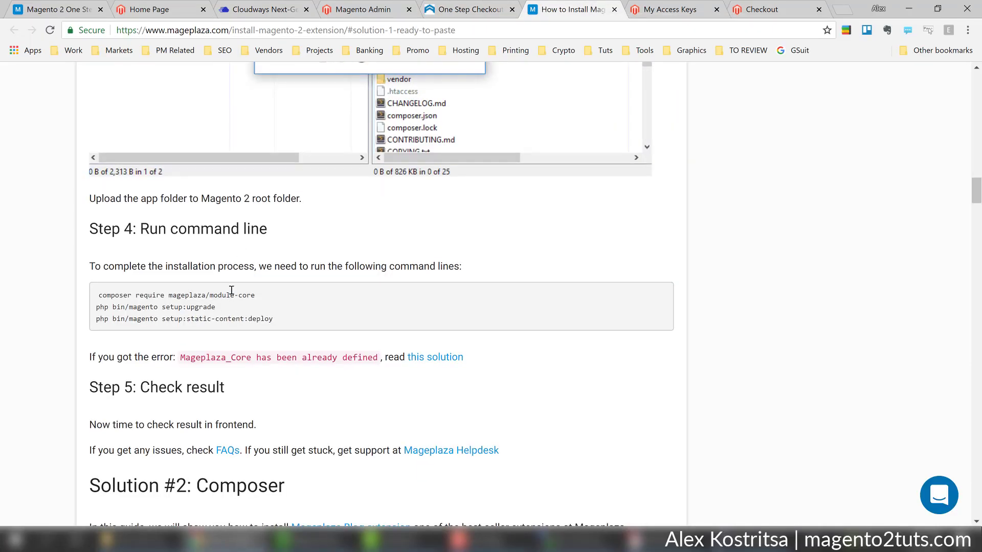
pyautogui.scroll(-1, 240, 265)
pyautogui.moveTo(255, 233); pyautogui.dragTo(98, 232)
pyautogui.hotkey('ctrl', 'c')
pyautogui.click(742, 540)
pyautogui.press('shift+Insert')
pyautogui.press('Return')
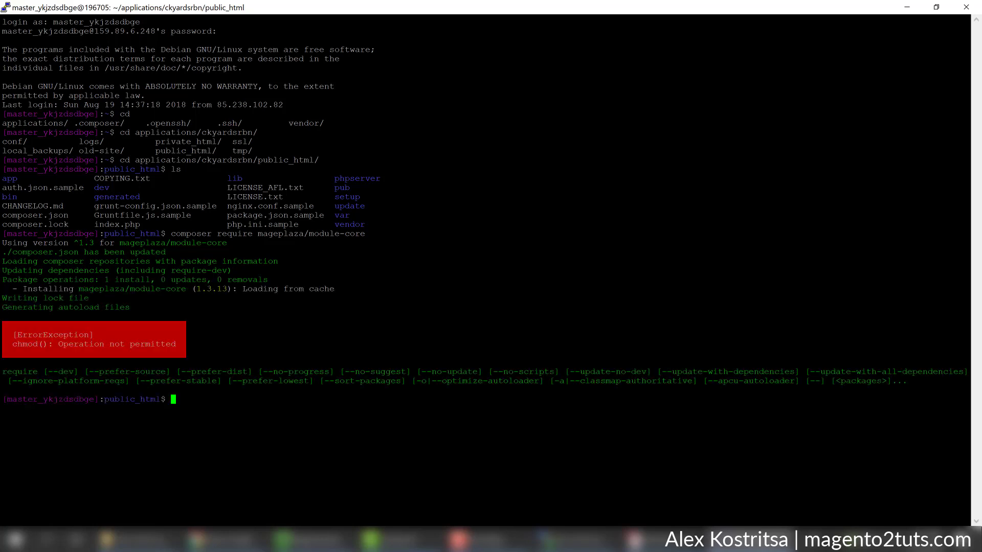
# Run 'php bin/magento setup:upgrade', copied from the install guide, in PuTTY
pyautogui.click(215, 540)
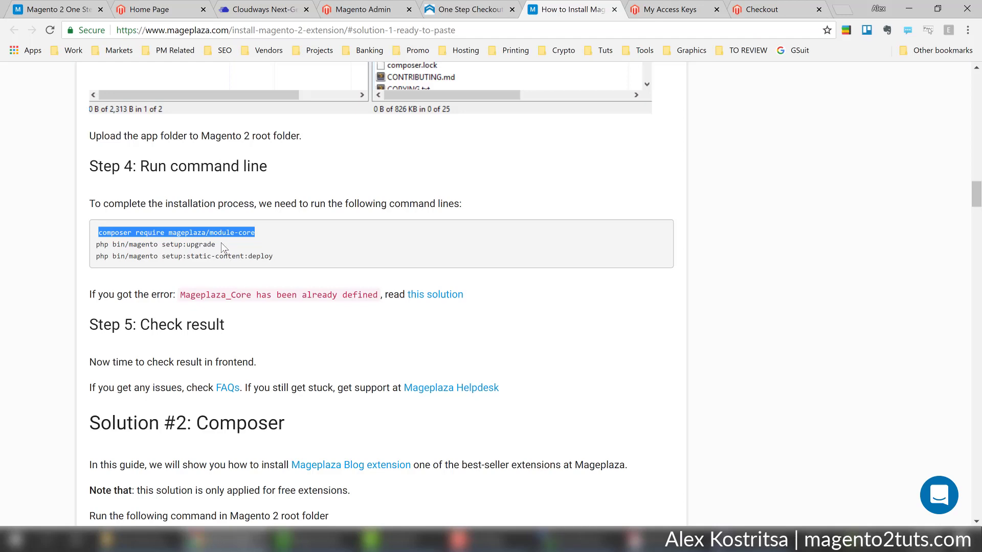
pyautogui.moveTo(221, 245); pyautogui.dragTo(95, 245)
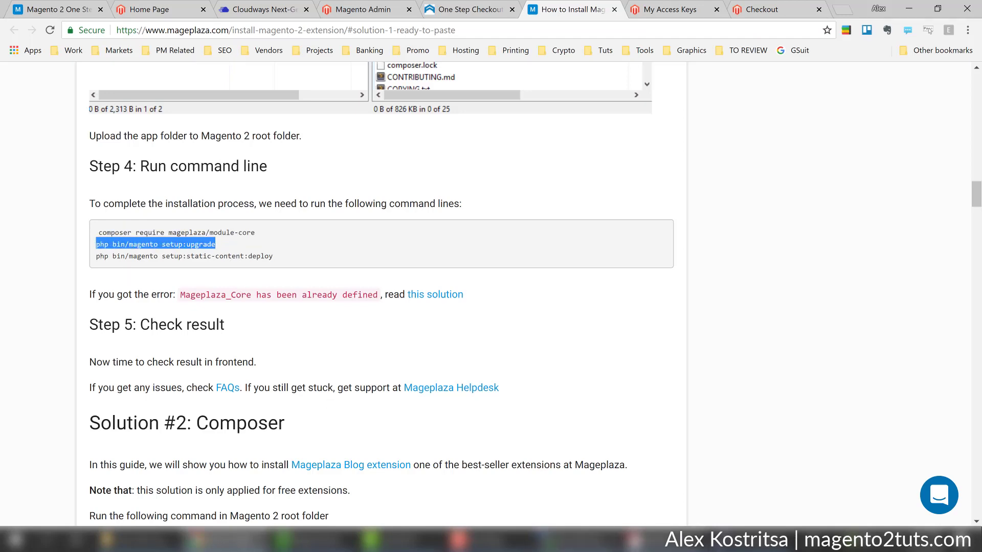
pyautogui.hotkey('ctrl', 'c')
pyautogui.hotkey('alt', 'Tab')
pyautogui.press('shift+Insert')
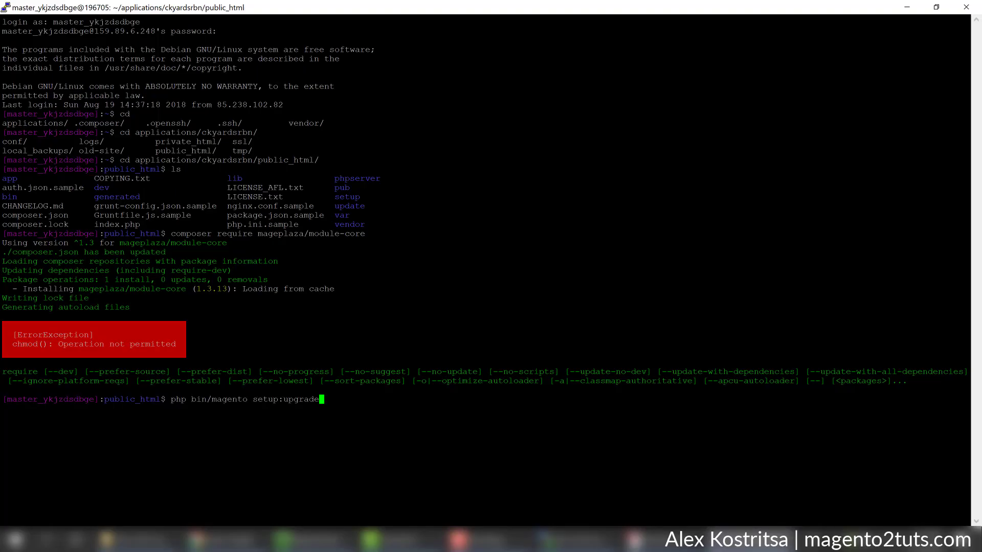
pyautogui.press('Return')
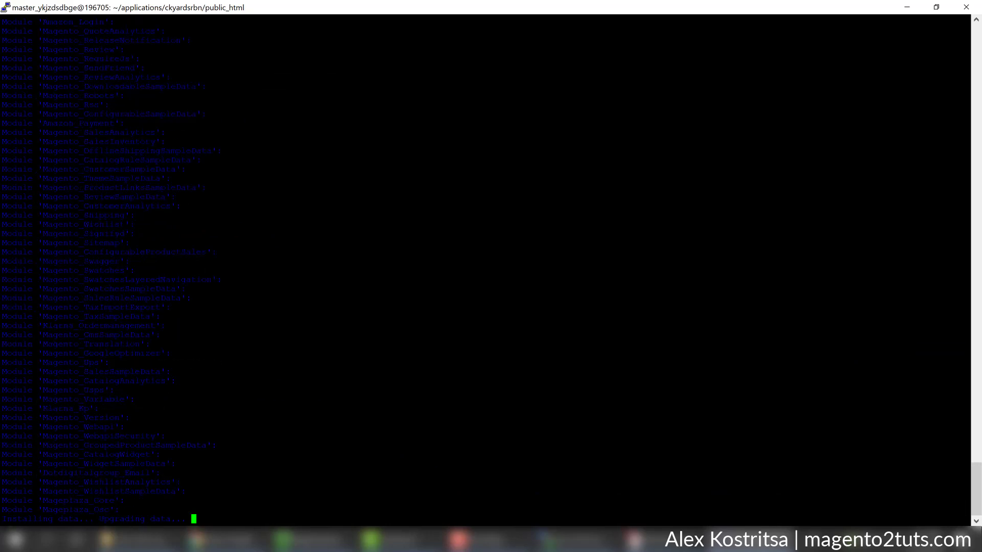
# Run the static-content:deploy command, then return to the guide's Step 4
pyautogui.click(205, 539)
pyautogui.moveTo(273, 256); pyautogui.dragTo(96, 256)
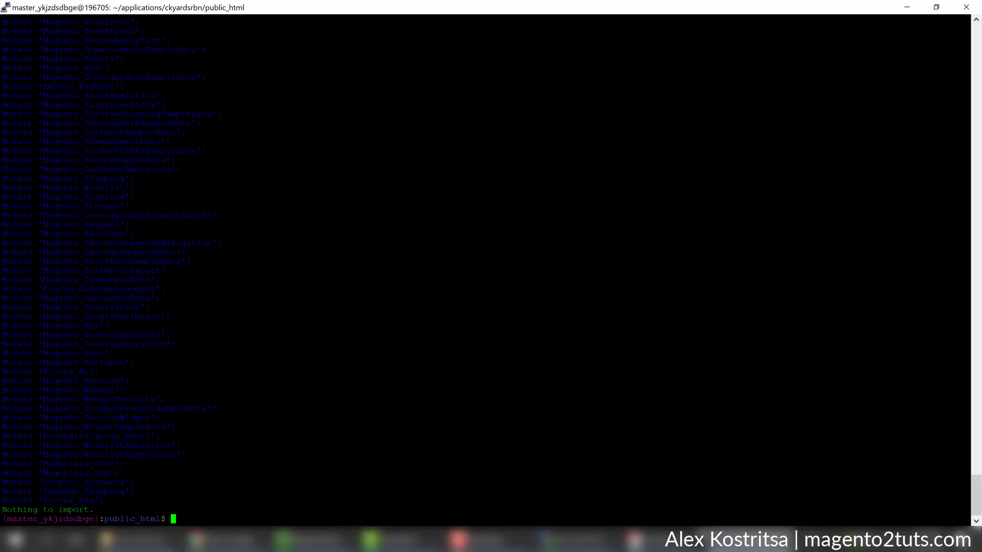
pyautogui.click(742, 540)
pyautogui.press('shift+Insert')
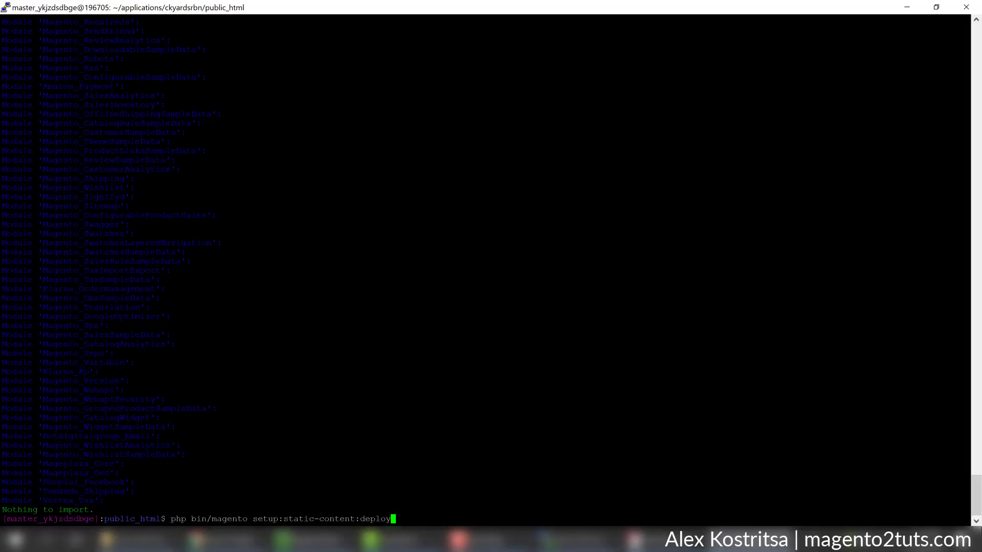
pyautogui.press('Return')
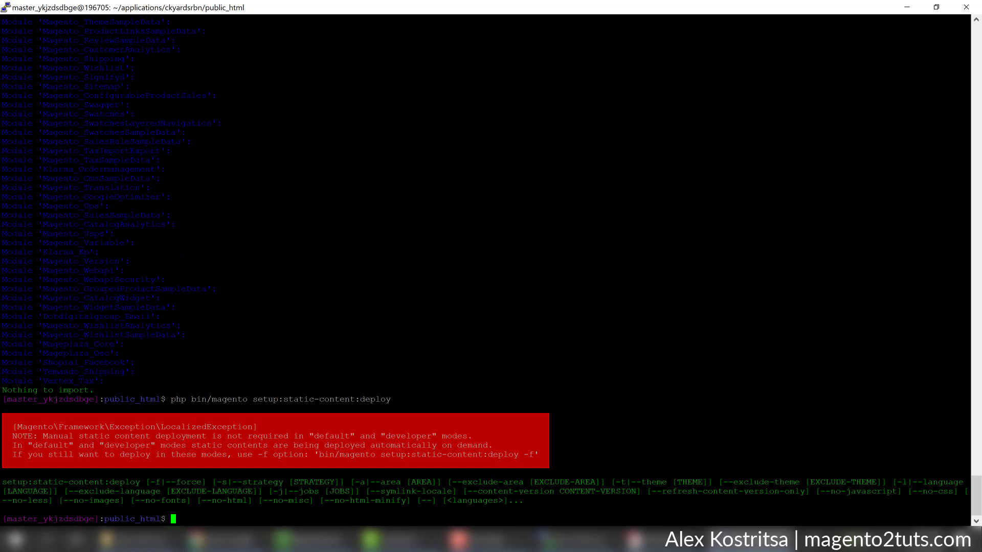
pyautogui.click(907, 7)
pyautogui.scroll(6, 681, 251)
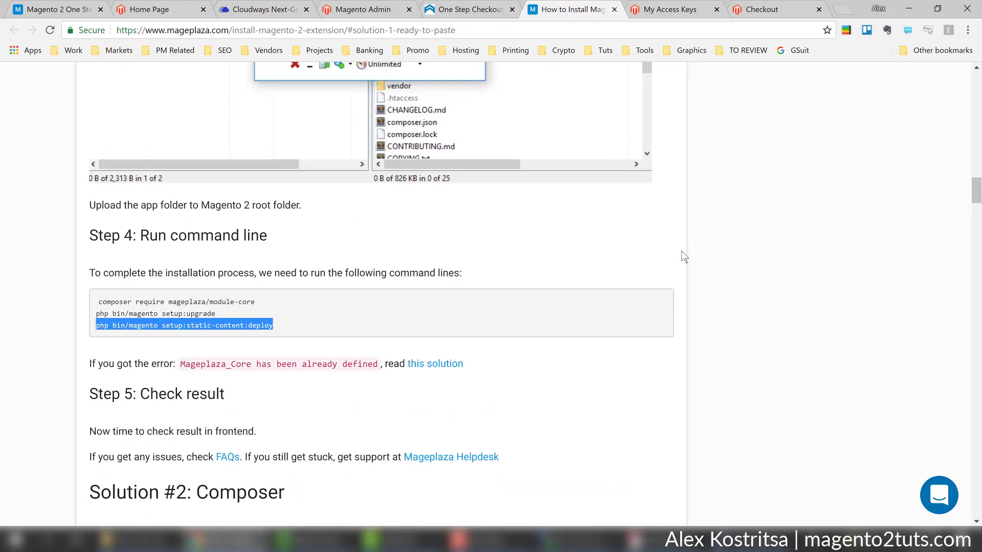
pyautogui.scroll(-5, 681, 250)
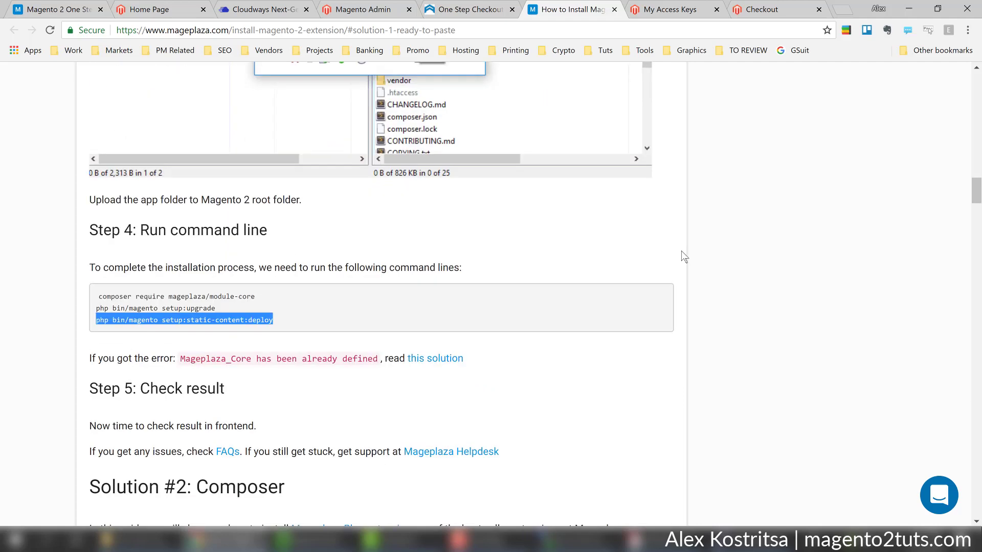
pyautogui.scroll(-1, 681, 251)
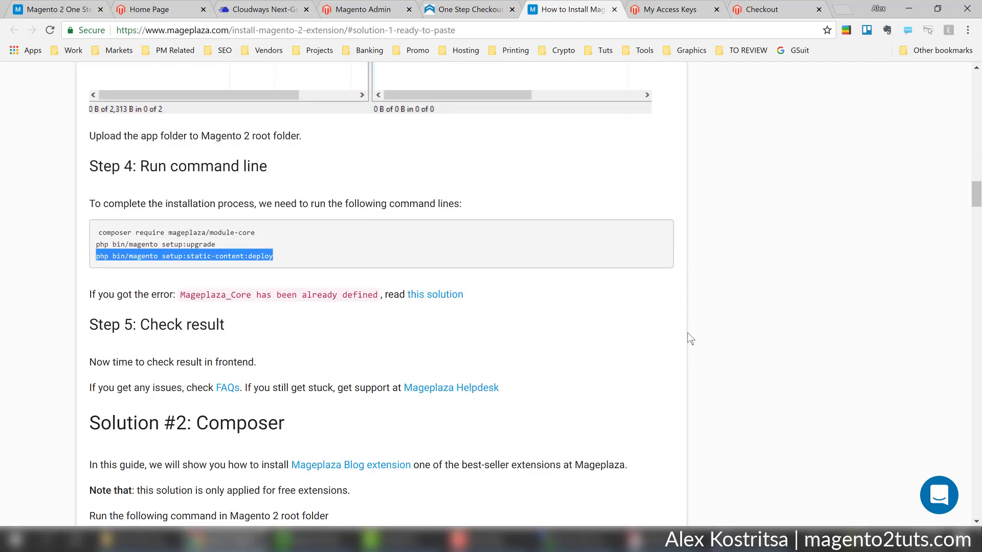
# Open the magento2tuts.cf application's Access Details and launch its Admin Panel URL
pyautogui.click(250, 10)
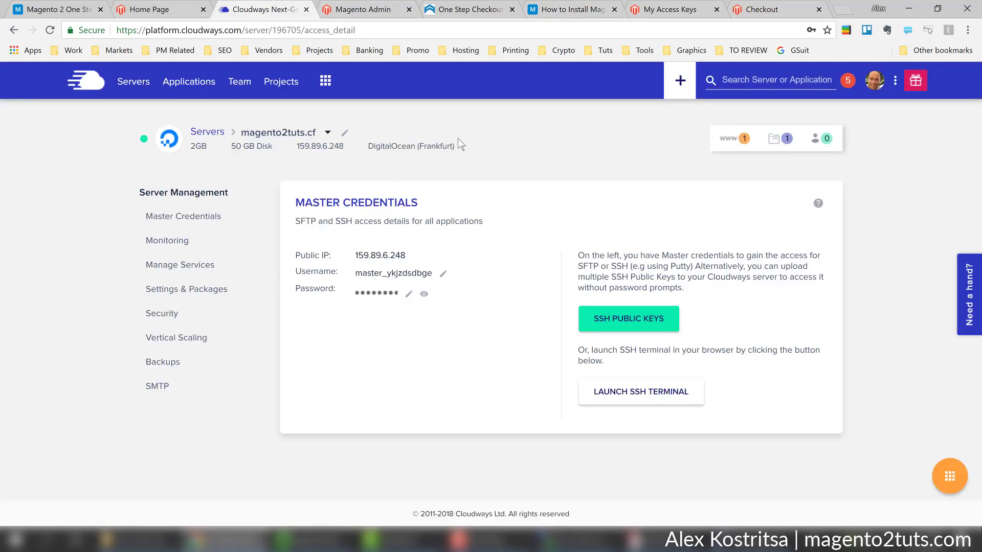
pyautogui.click(735, 138)
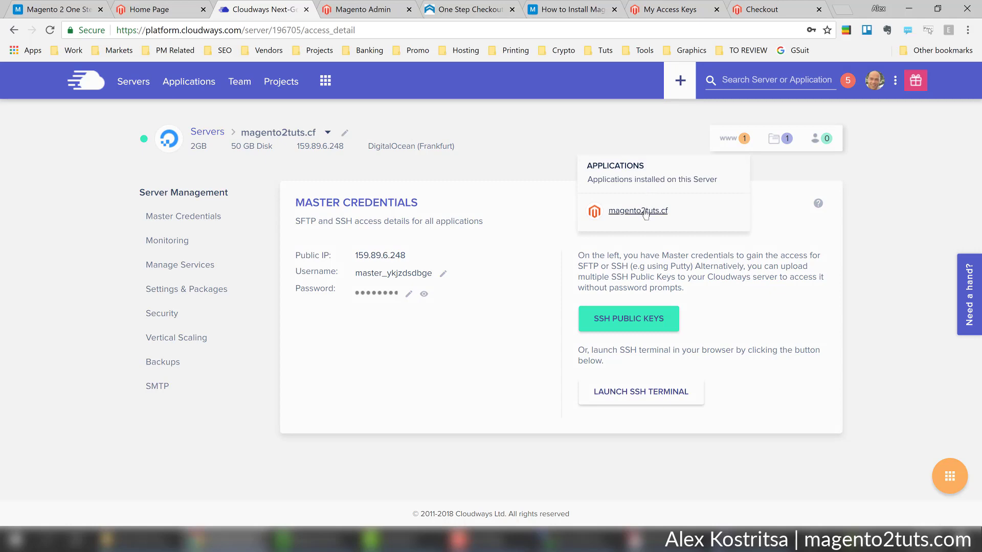
pyautogui.click(645, 214)
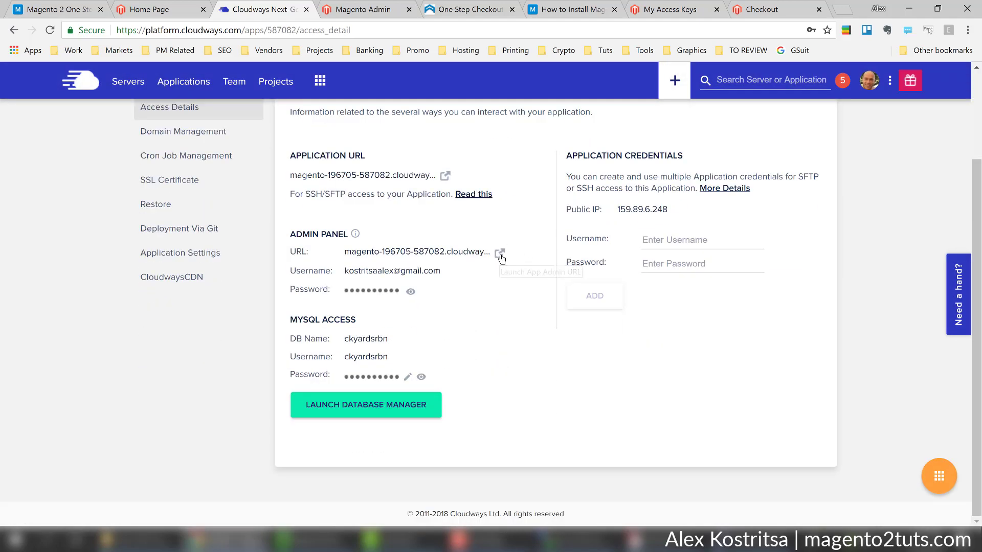
pyautogui.click(499, 254)
# Sign in to the Magento admin with the Cloudways admin username and password
pyautogui.click(242, 10)
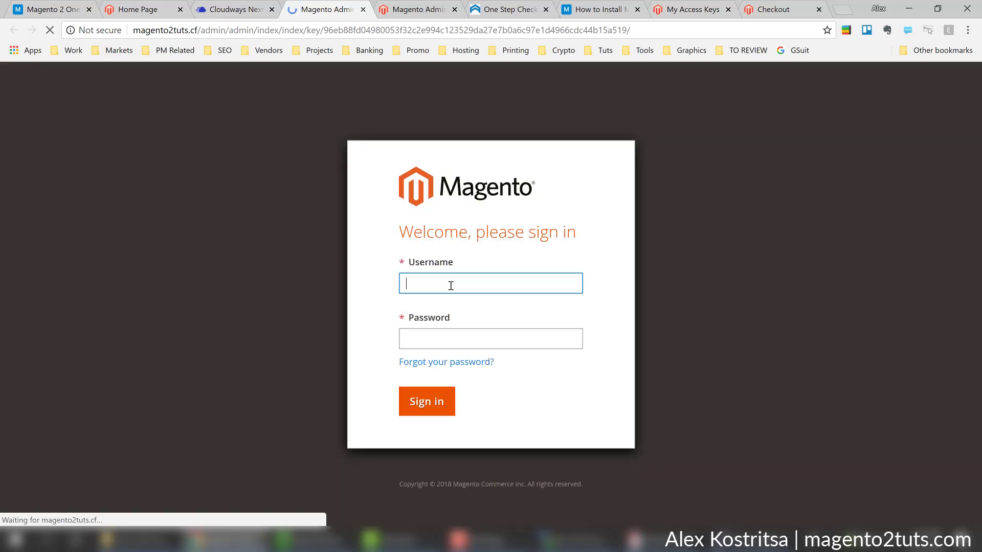
pyautogui.hotkey('ctrl', 'v')
pyautogui.click(235, 8)
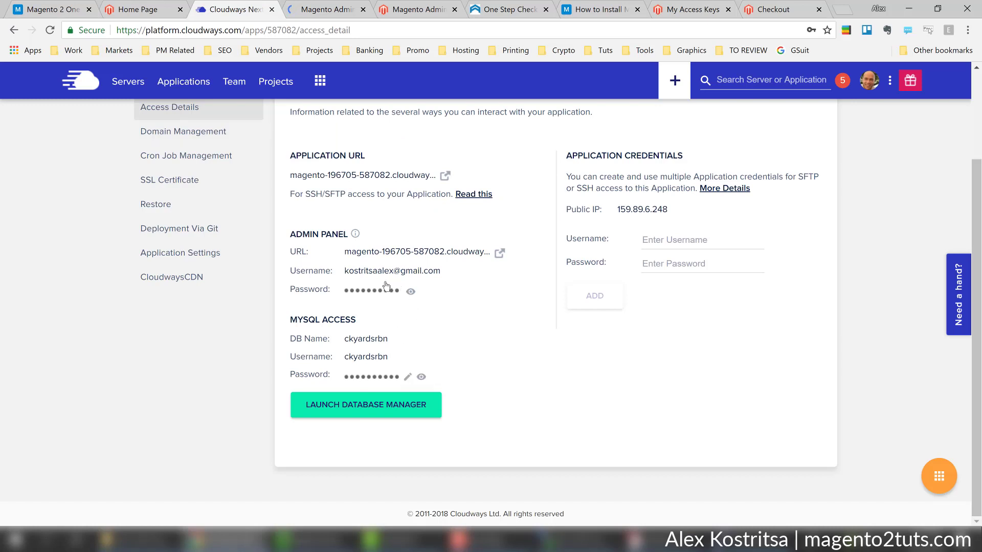
pyautogui.click(374, 254)
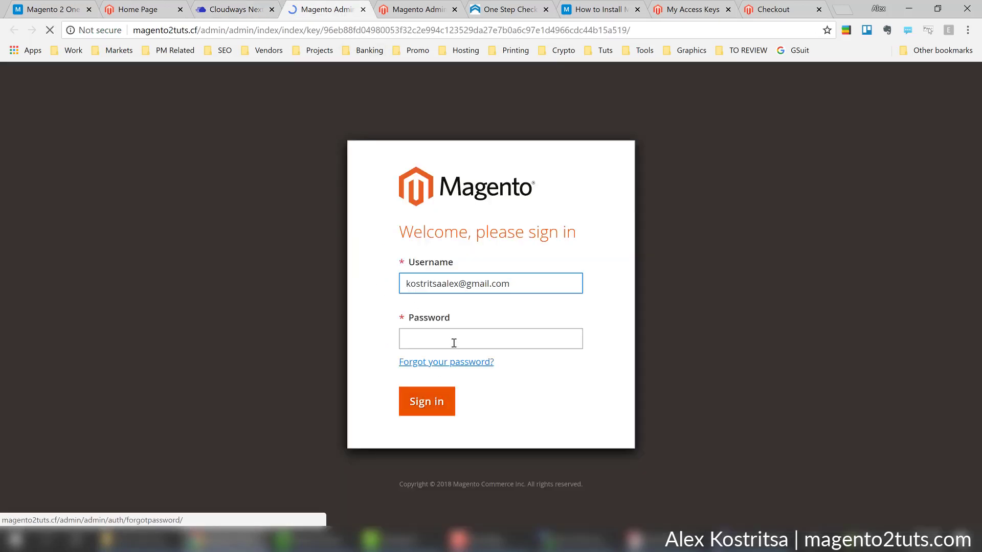
pyautogui.click(453, 339)
pyautogui.hotkey('ctrl', 'v')
pyautogui.click(434, 406)
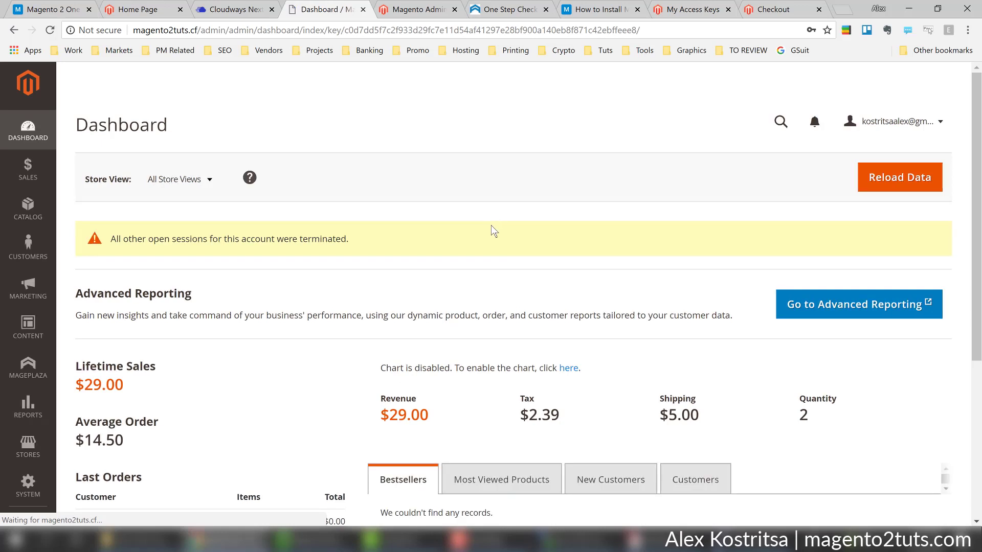
# Scroll the Dashboard and open the Stores menu showing One Step Checkout Manage Fields
pyautogui.scroll(-2, 491, 225)
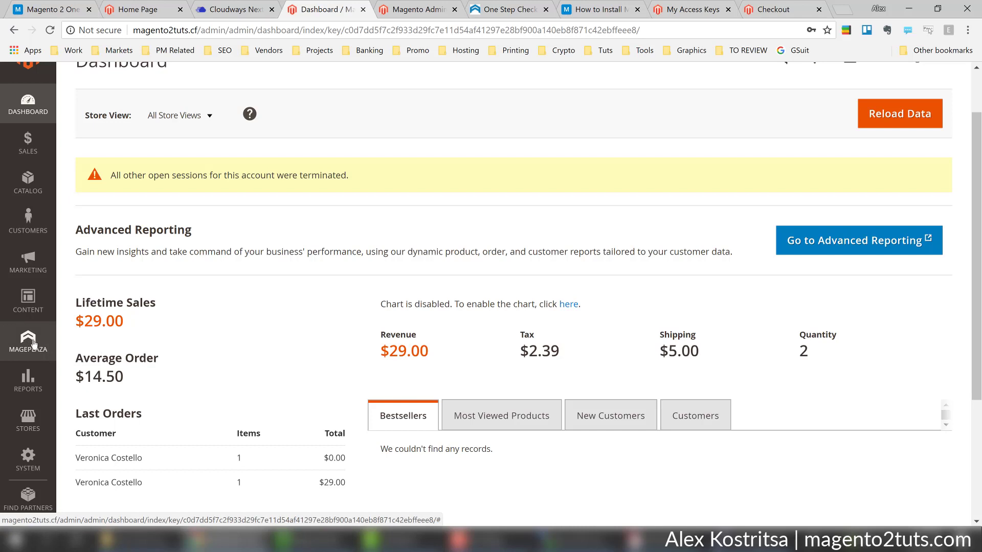
pyautogui.scroll(-3, 143, 328)
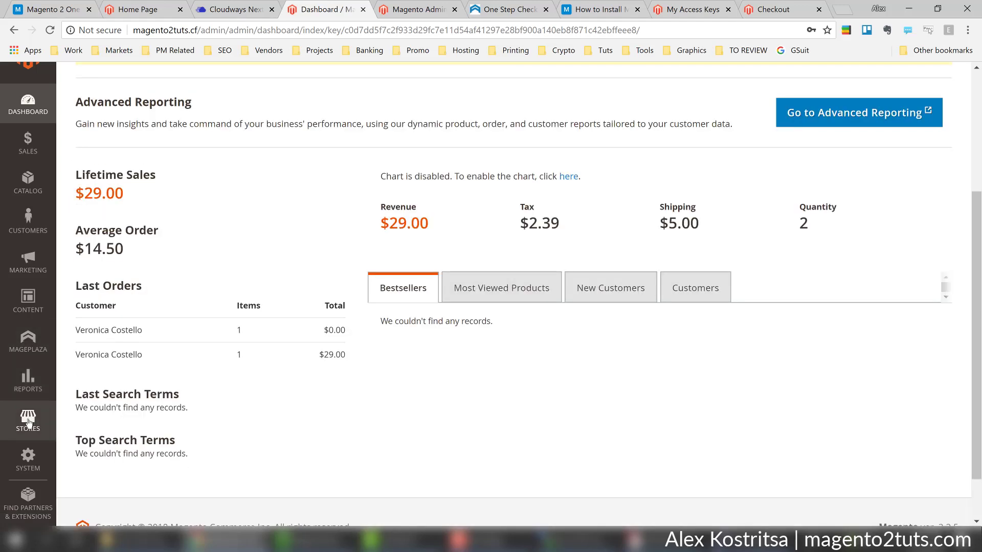
pyautogui.click(41, 418)
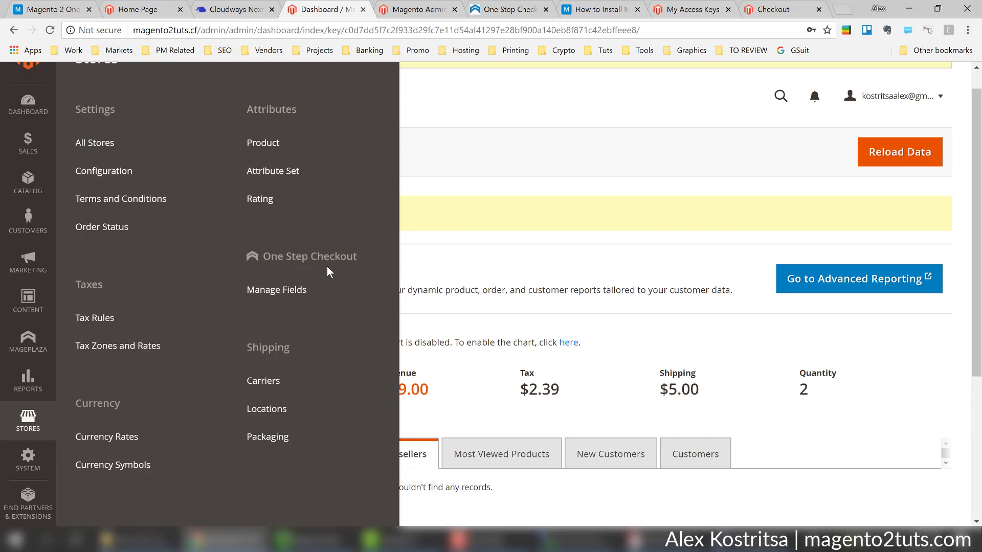
# Open Stores > Configuration > Mageplaza Extensions > One Step Checkout
pyautogui.click(104, 173)
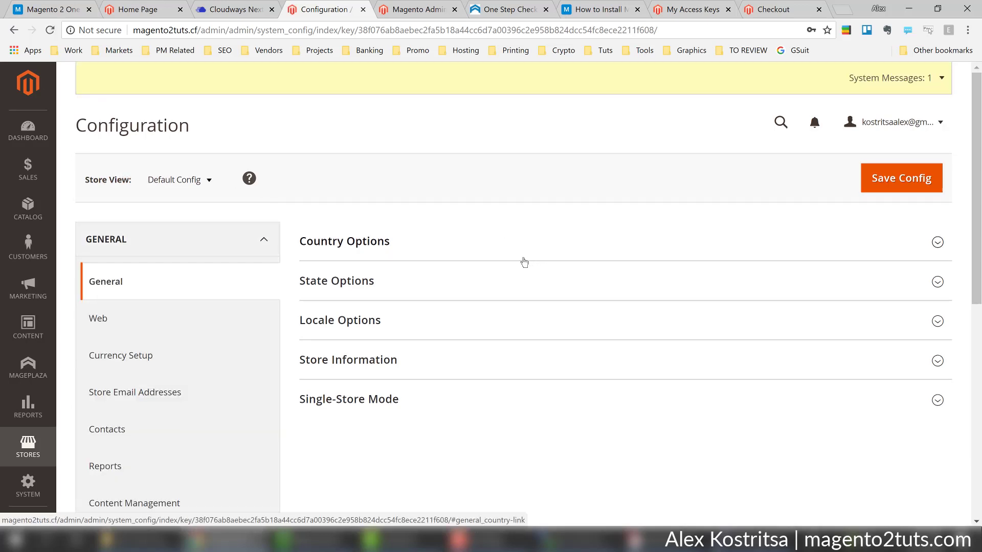
pyautogui.scroll(-7, 460, 281)
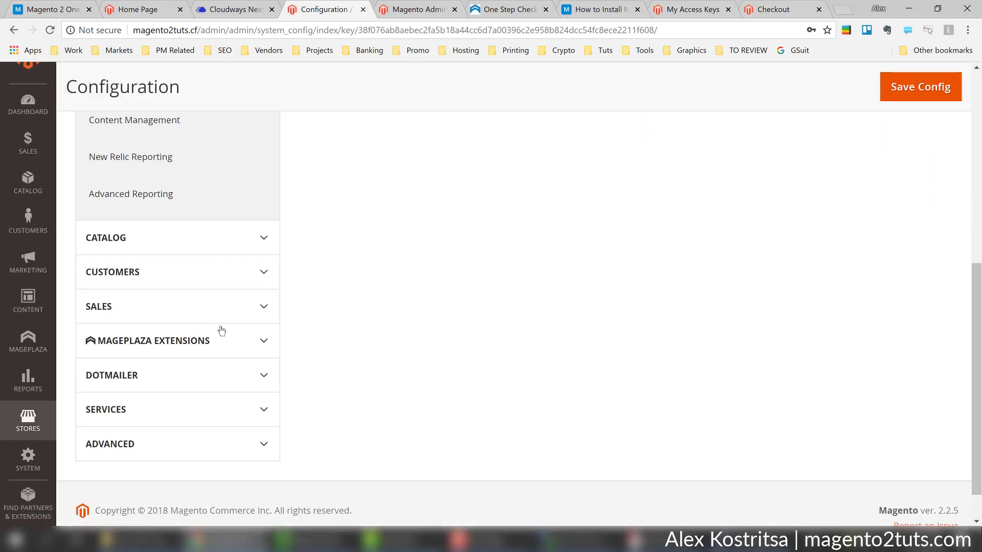
pyautogui.click(197, 341)
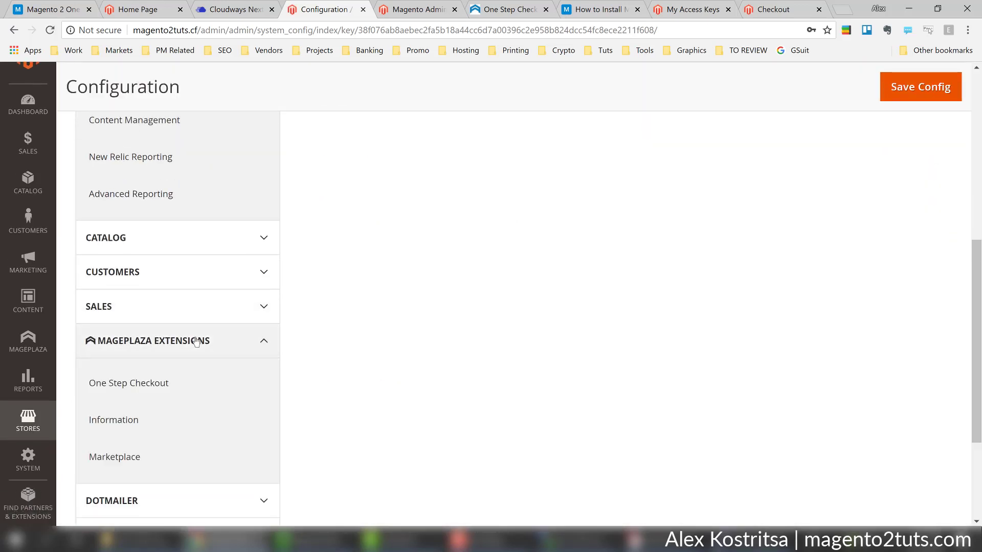
pyautogui.scroll(-1, 306, 343)
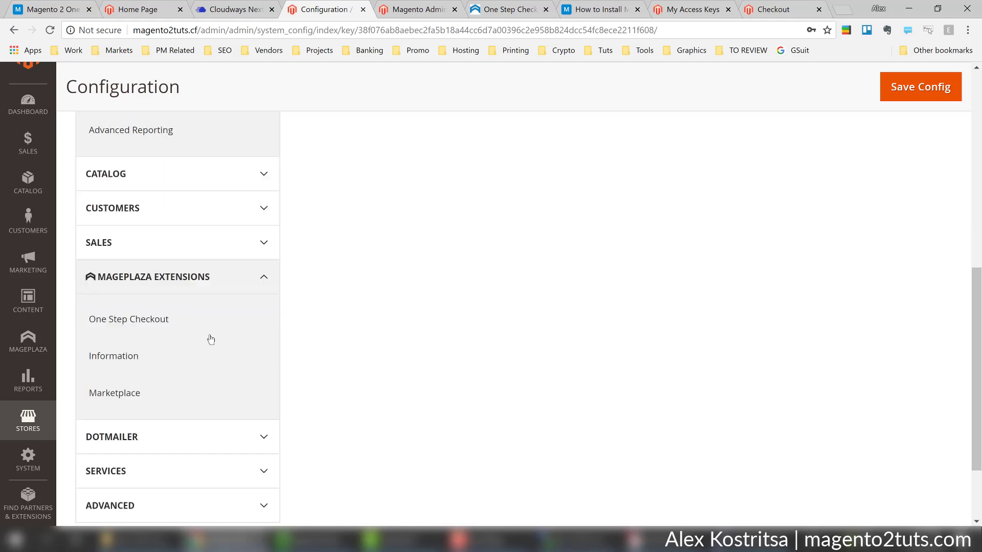
pyautogui.click(132, 322)
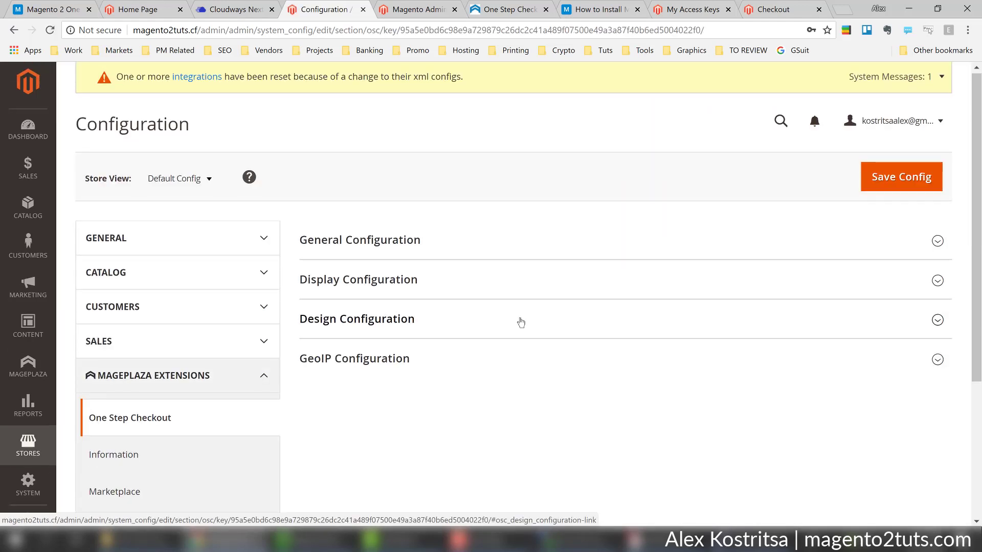
pyautogui.scroll(-1, 522, 327)
pyautogui.scroll(2, 522, 327)
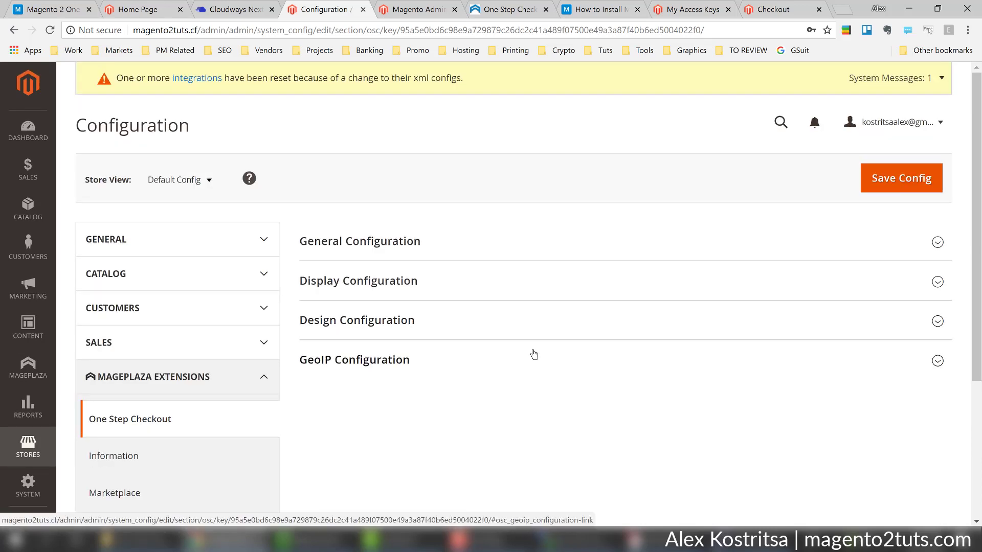
# Set Enable One Step Checkout to Yes, default shipping Flat Rate - Fixed, default payment Check / Money order
pyautogui.click(411, 245)
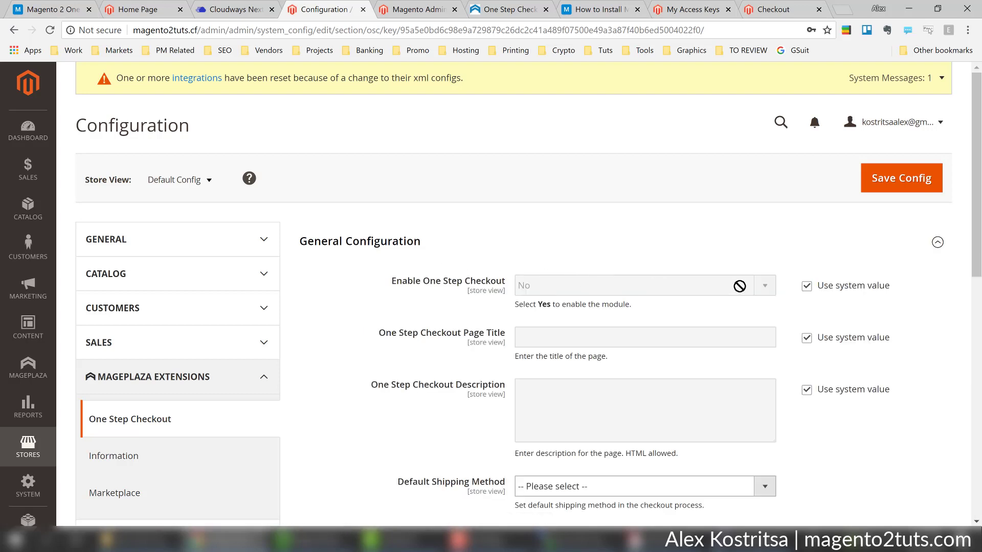
pyautogui.scroll(-1, 780, 257)
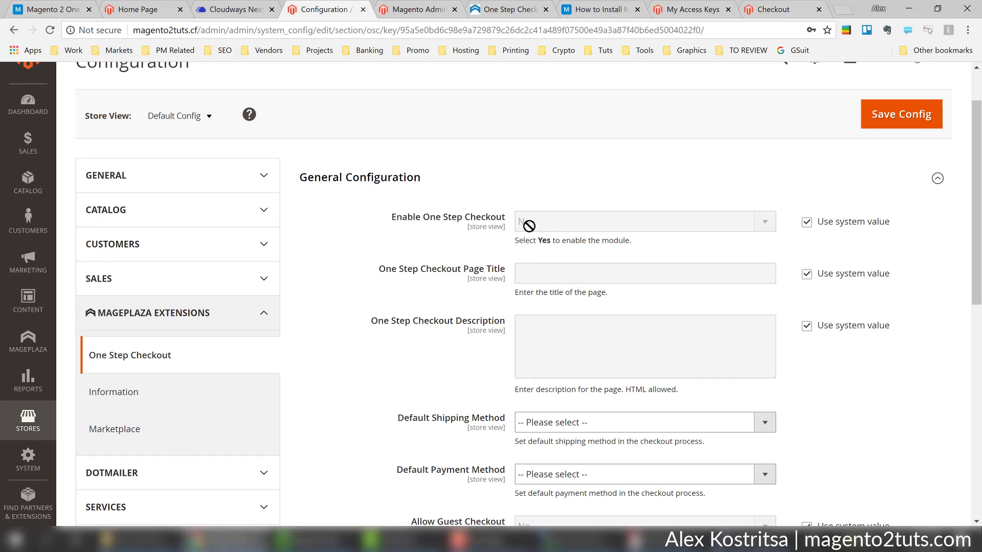
pyautogui.click(806, 224)
pyautogui.click(761, 221)
pyautogui.click(735, 236)
pyautogui.scroll(-1, 808, 294)
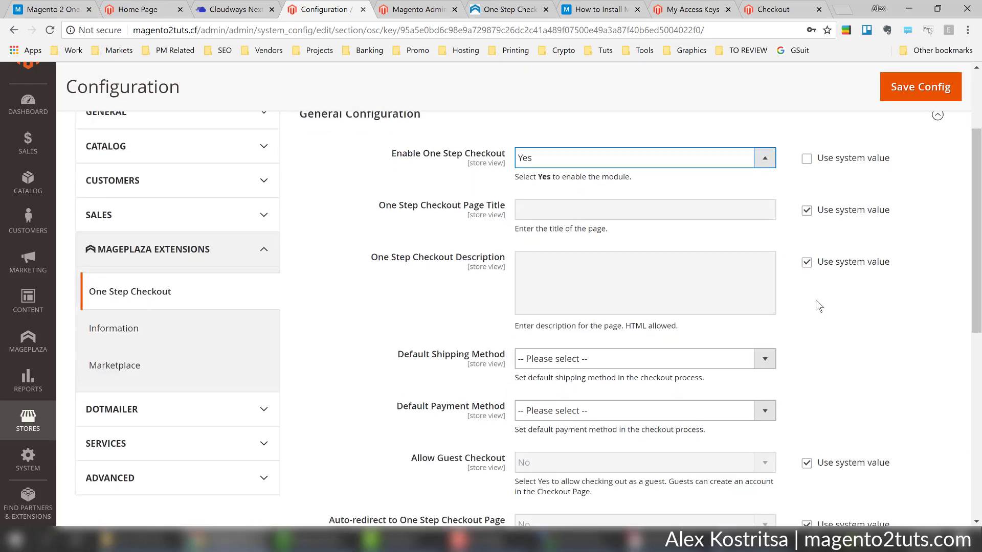
pyautogui.scroll(-1, 815, 301)
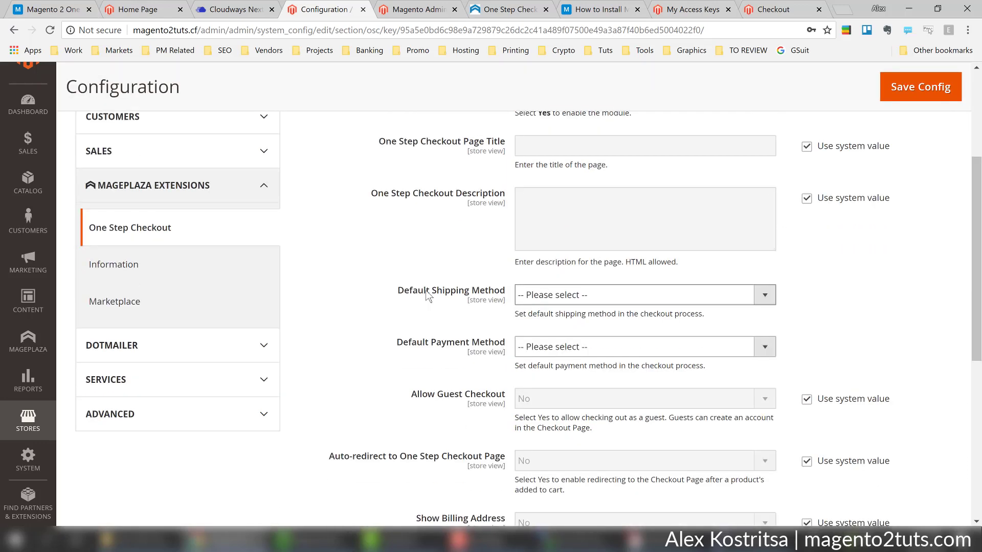
pyautogui.click(569, 297)
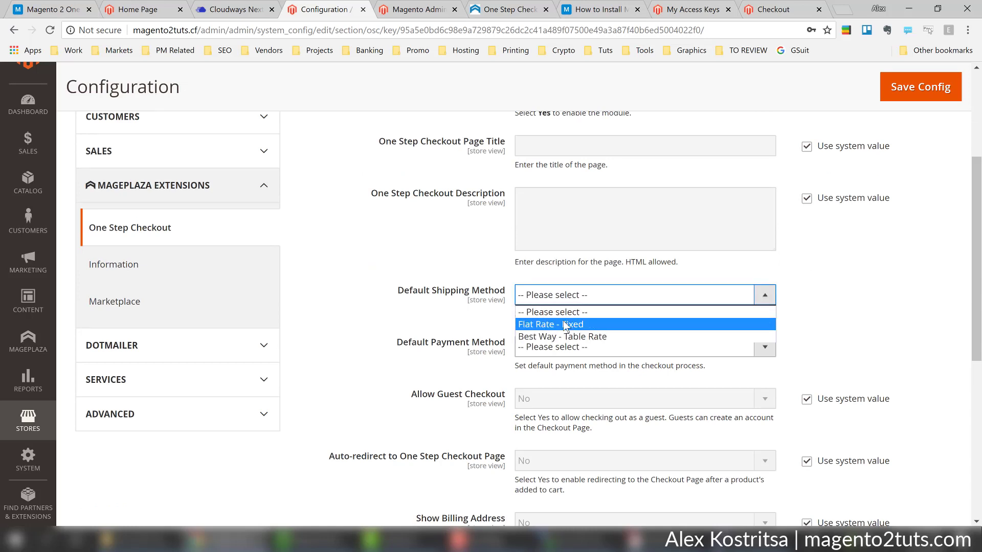
pyautogui.click(564, 322)
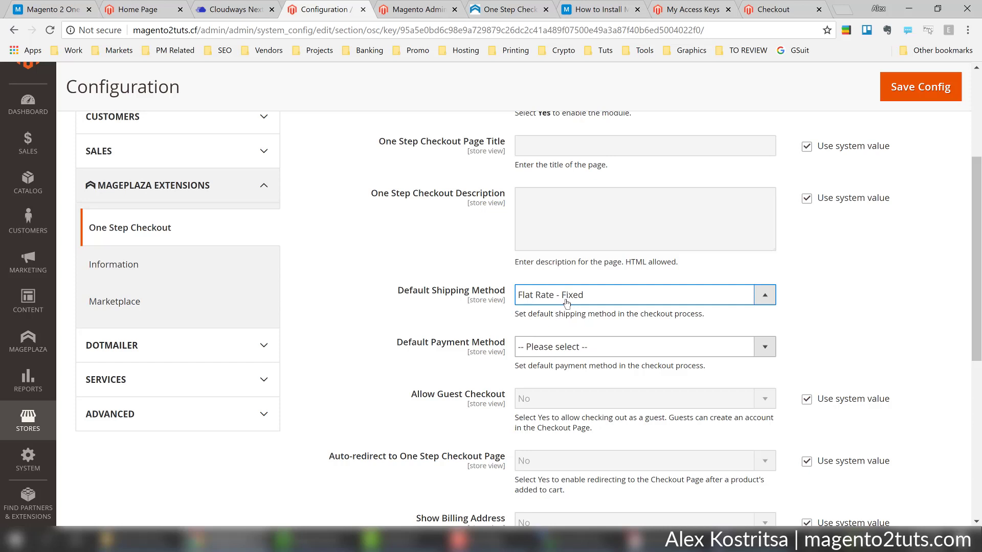
pyautogui.click(582, 350)
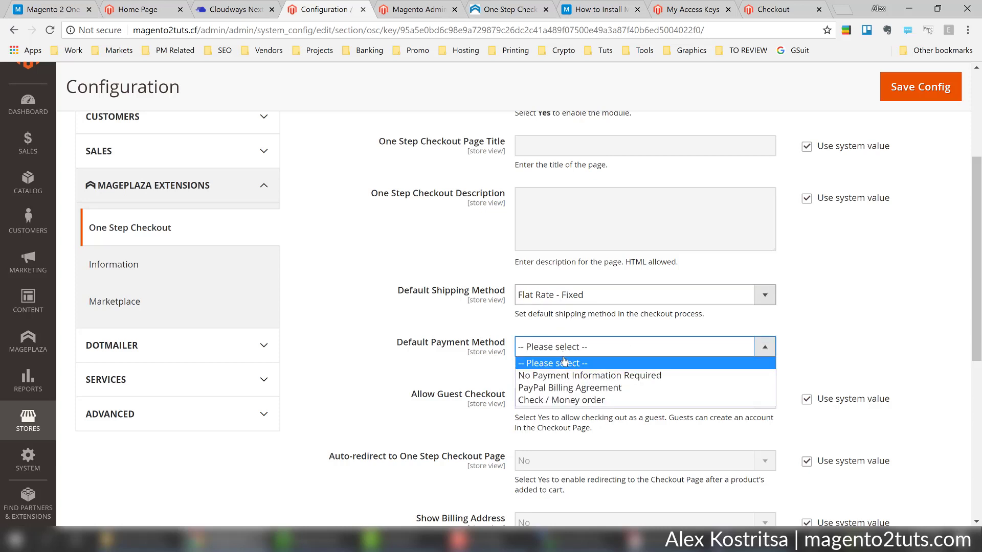
pyautogui.click(566, 402)
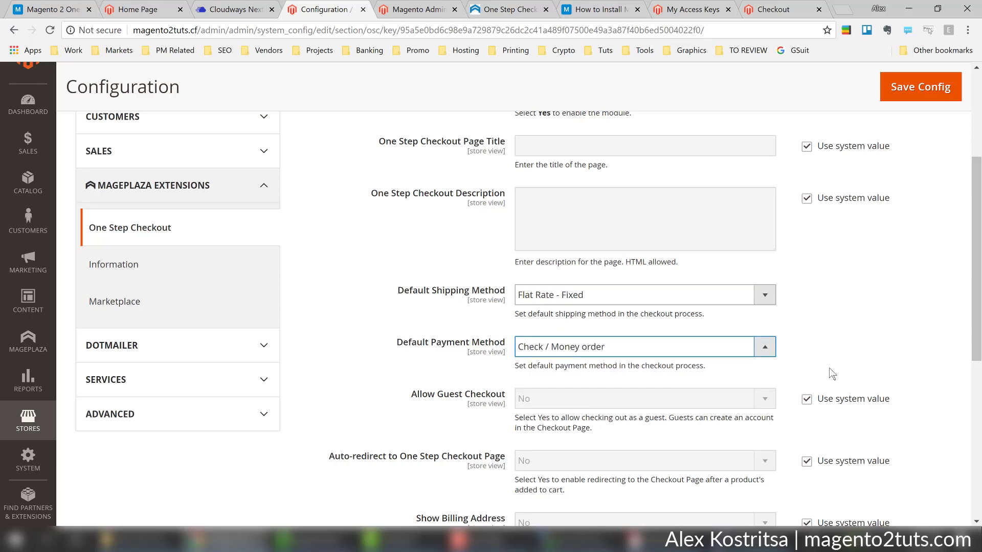
pyautogui.scroll(-1, 833, 353)
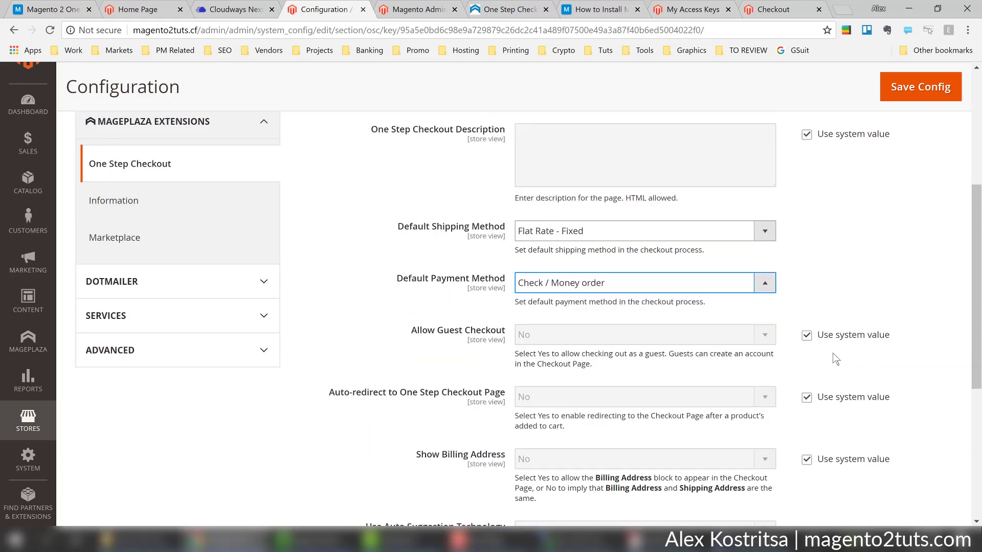
# Expand the Display, Design and GeoIP Configuration groups
pyautogui.scroll(-4, 834, 358)
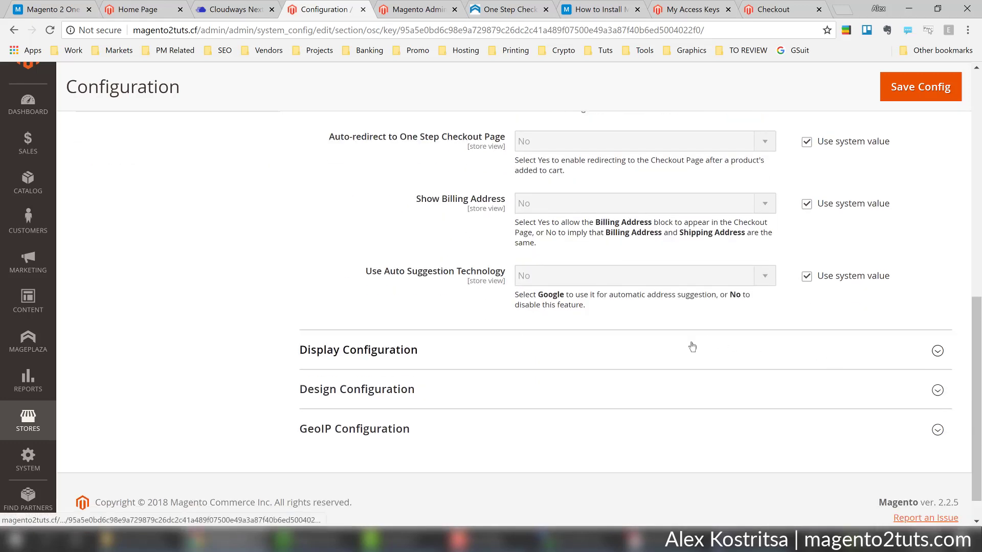
pyautogui.click(688, 351)
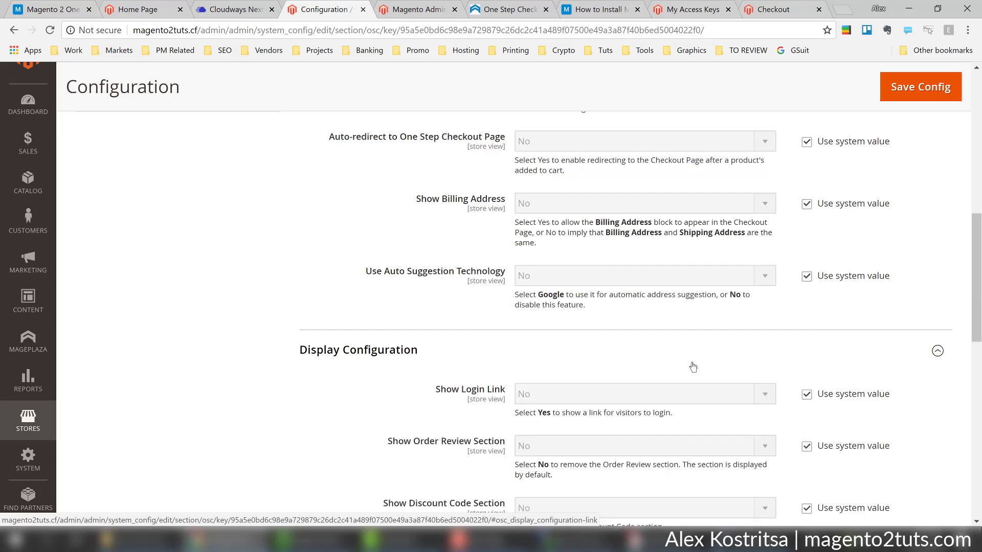
pyautogui.scroll(-2, 687, 358)
pyautogui.scroll(-3, 610, 336)
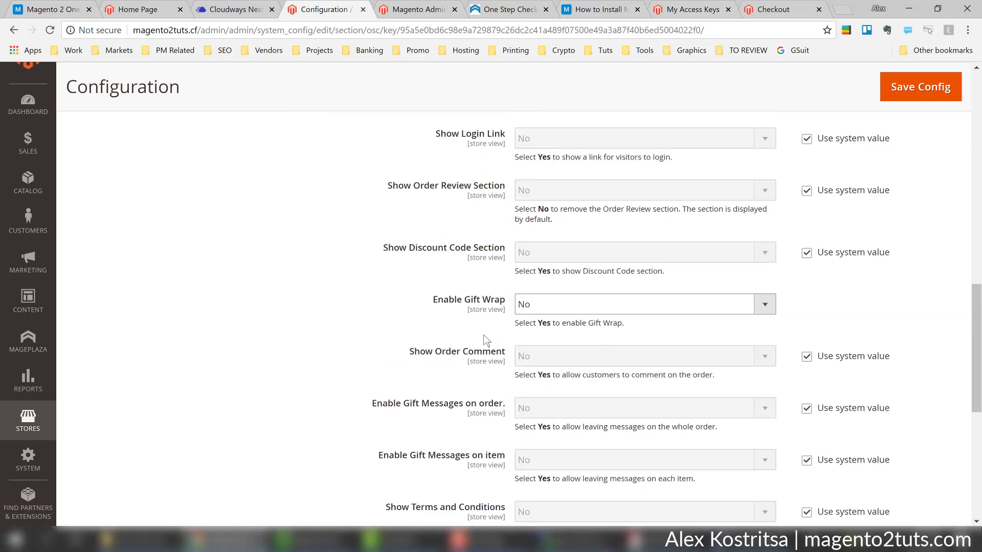
pyautogui.scroll(-1, 470, 287)
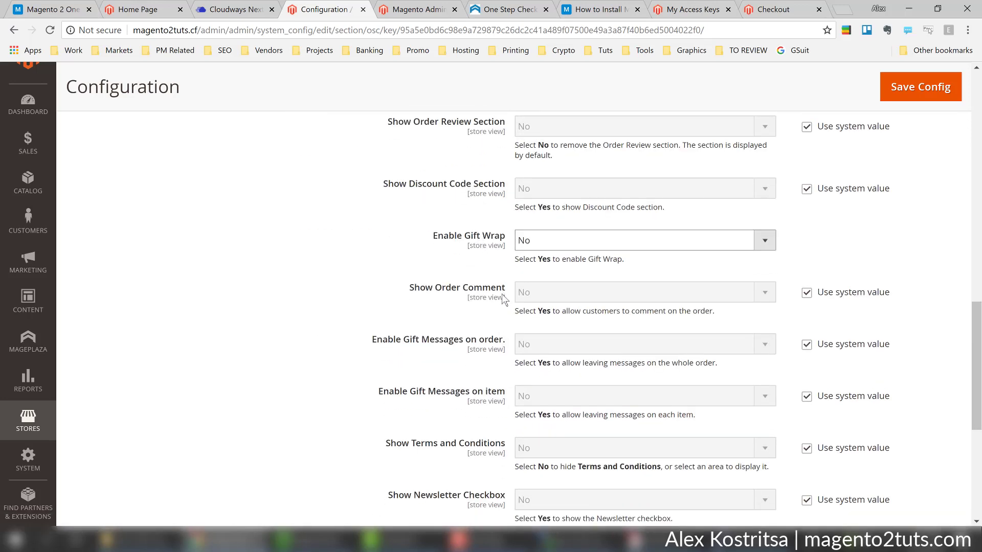
pyautogui.scroll(-5, 503, 299)
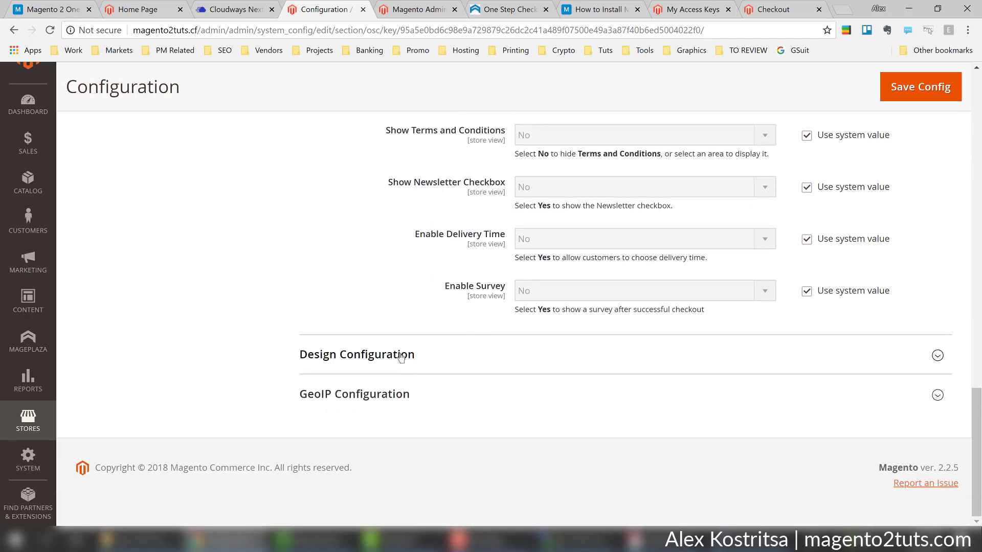
pyautogui.click(420, 356)
pyautogui.scroll(-1, 544, 371)
pyautogui.scroll(-3, 543, 368)
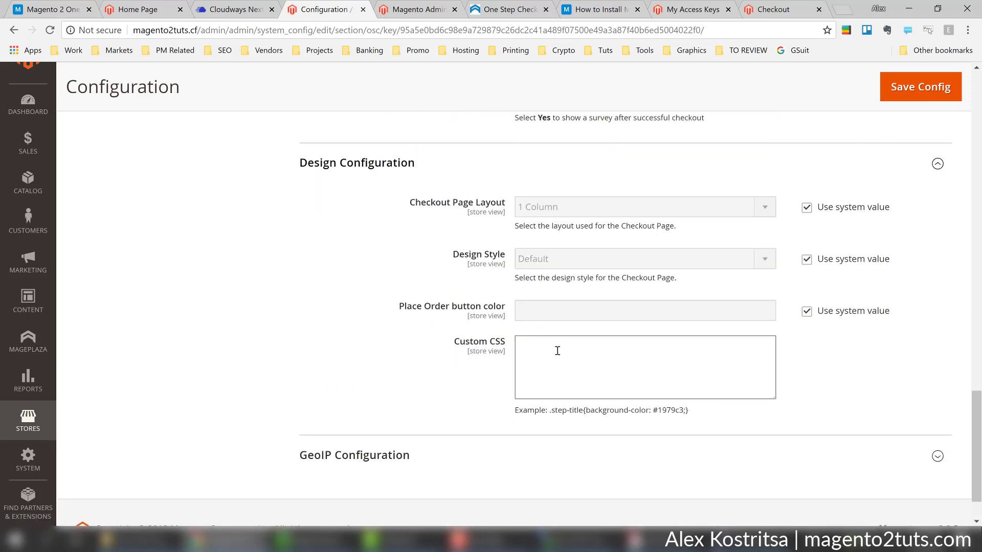
pyautogui.scroll(-2, 556, 351)
pyautogui.click(354, 412)
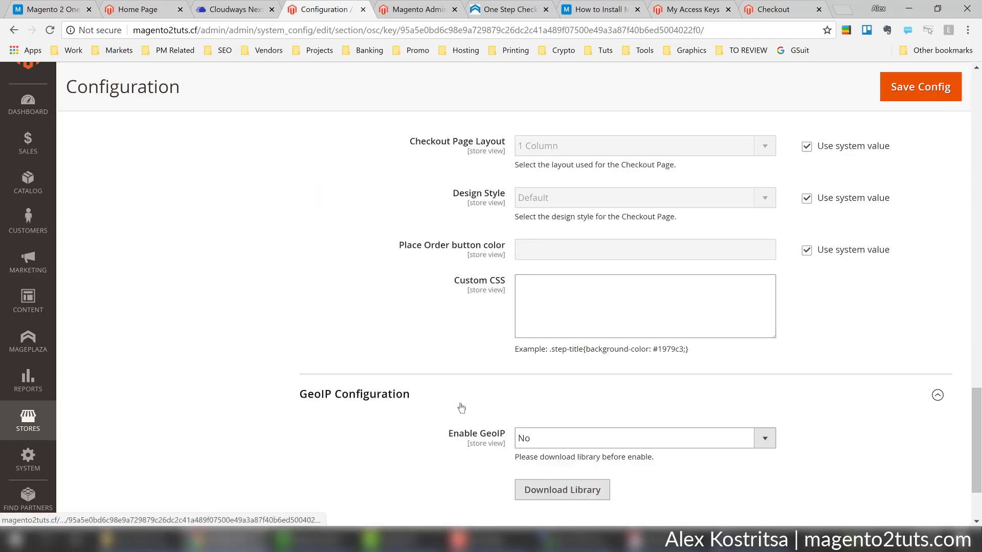
pyautogui.scroll(-2, 349, 366)
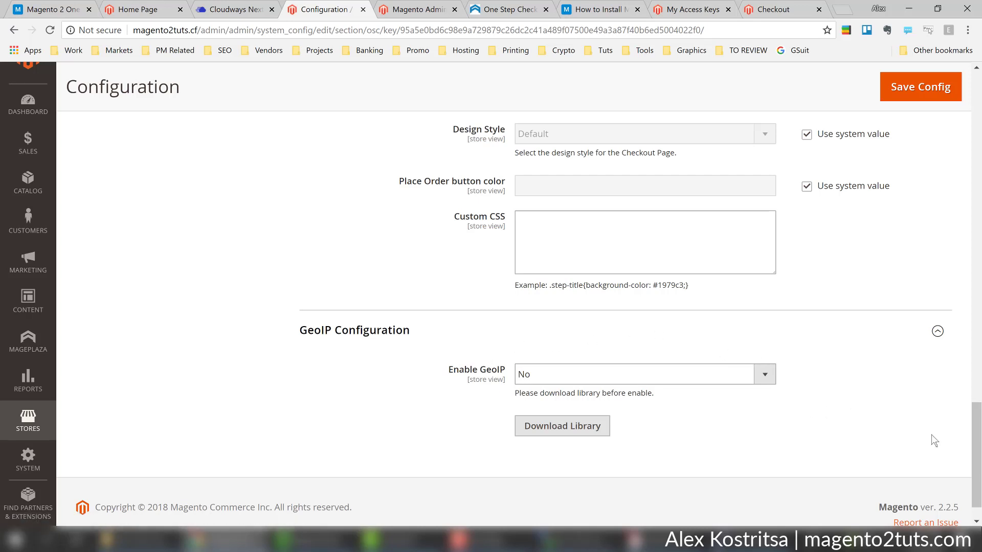
# Scroll through the expanded One Step Checkout settings to review them
pyautogui.moveTo(974, 411); pyautogui.dragTo(979, 161)
pyautogui.scroll(2, 929, 258)
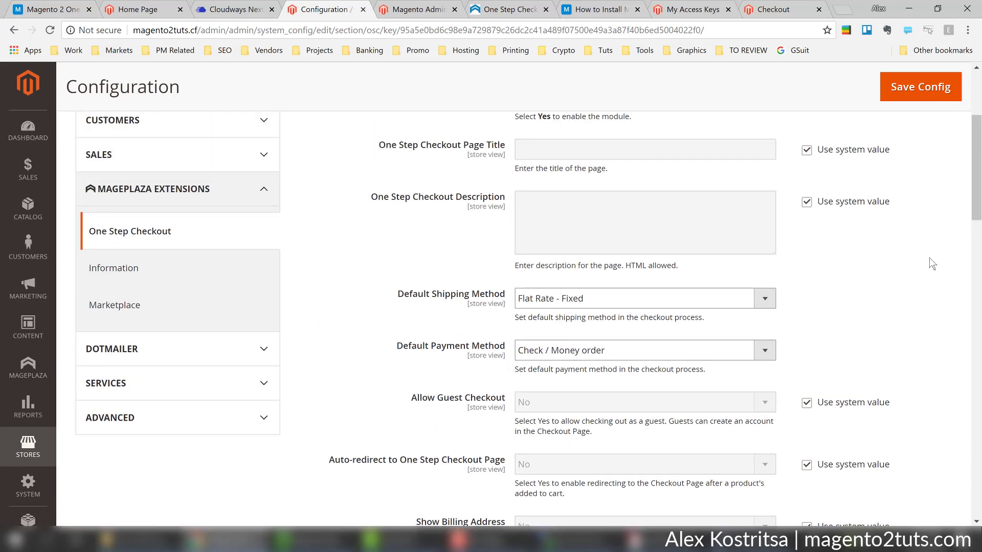
pyautogui.scroll(2, 931, 259)
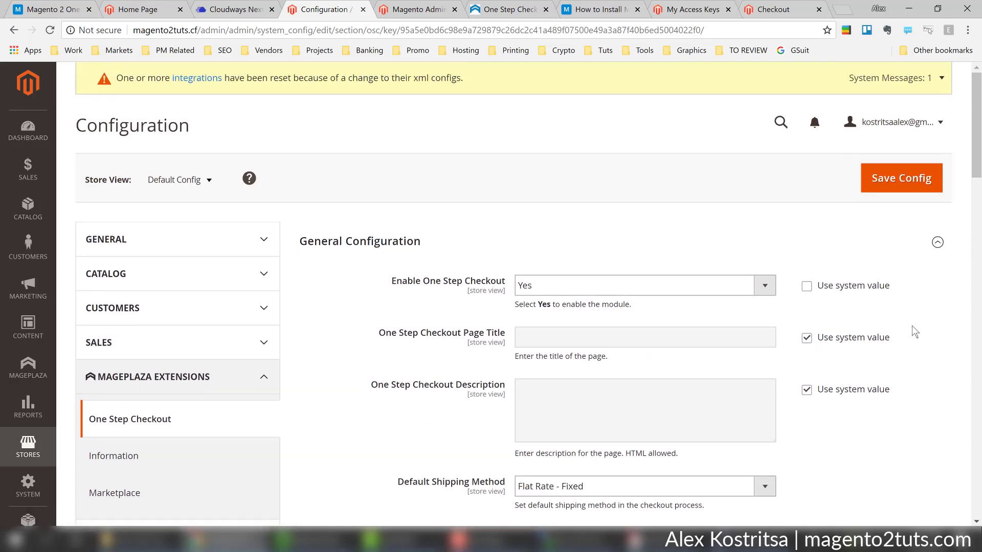
pyautogui.scroll(-2, 913, 328)
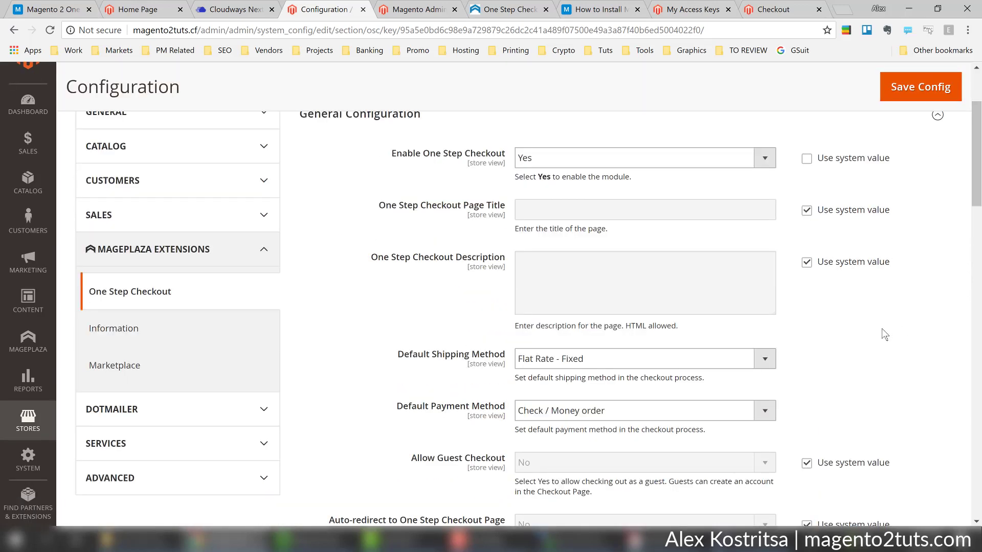
pyautogui.scroll(-6, 882, 328)
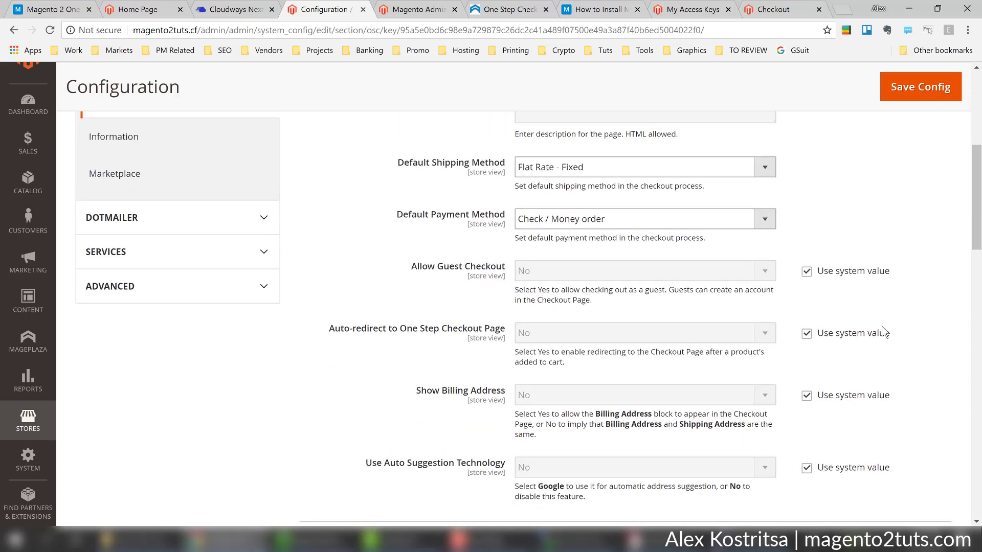
pyautogui.scroll(-5, 879, 327)
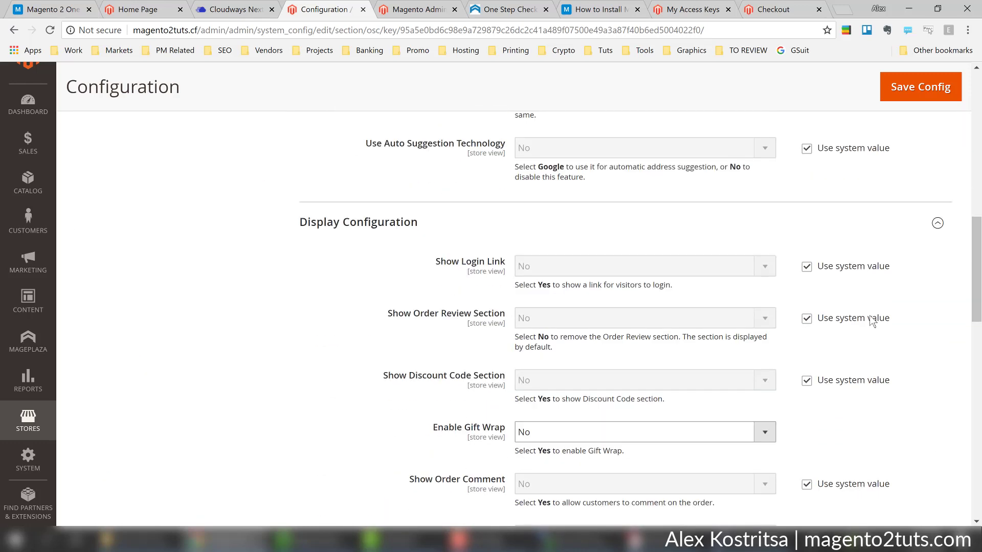
pyautogui.scroll(-1, 872, 321)
pyautogui.scroll(12, 871, 321)
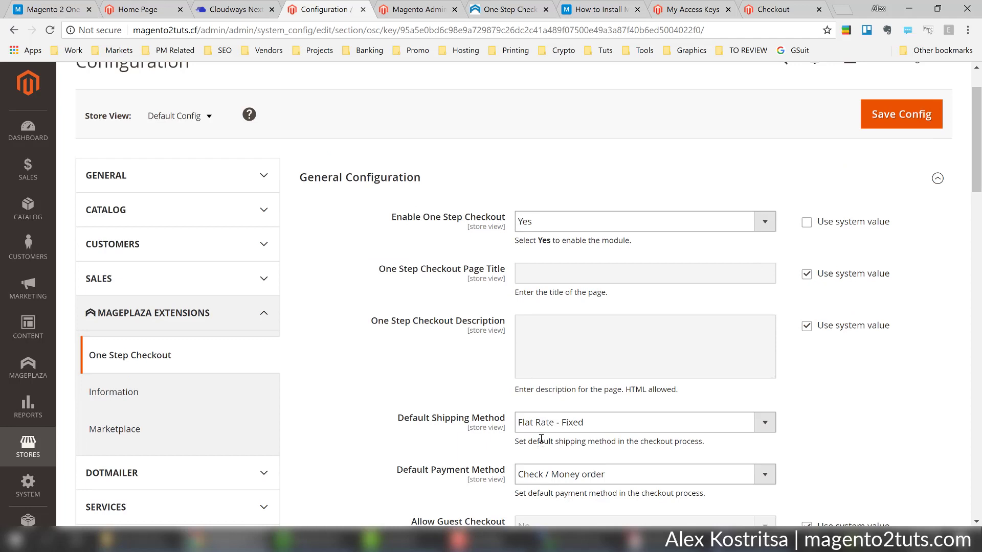
pyautogui.scroll(-1, 541, 442)
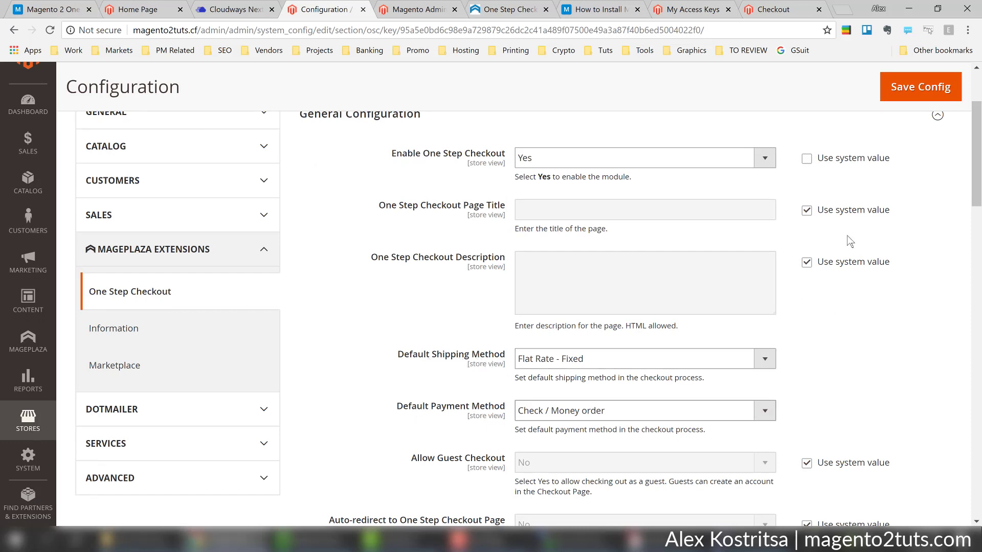
# Save the One Step Checkout config and open a Chrome Guest window
pyautogui.click(895, 96)
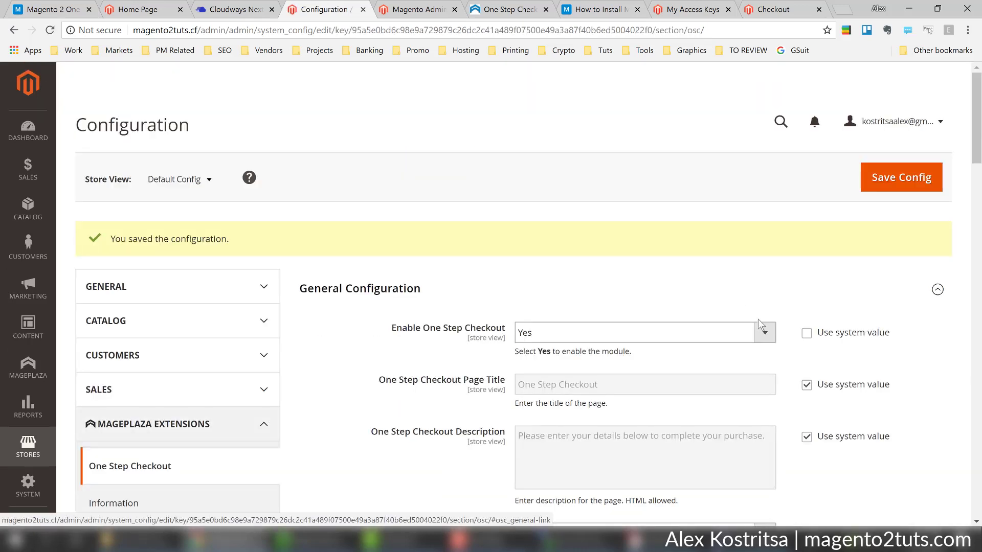
pyautogui.click(878, 8)
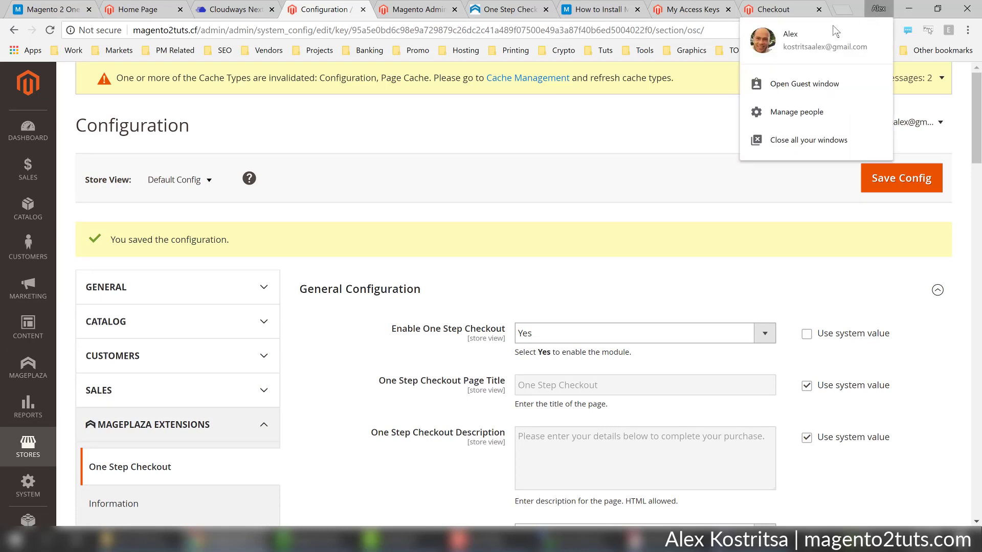
pyautogui.click(791, 83)
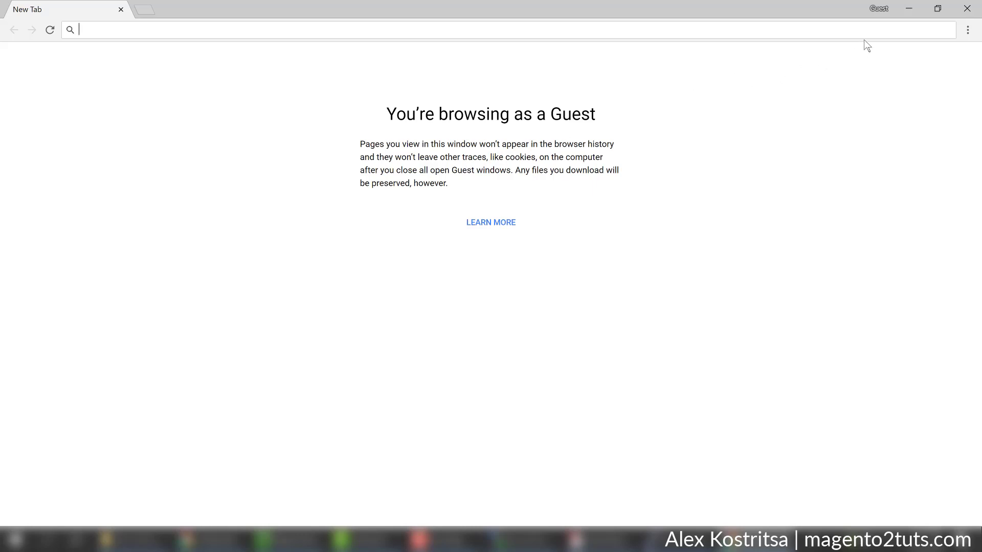
# Minimize the Guest window and flush the Magento cache from Cache Management
pyautogui.click(903, 8)
pyautogui.click(532, 79)
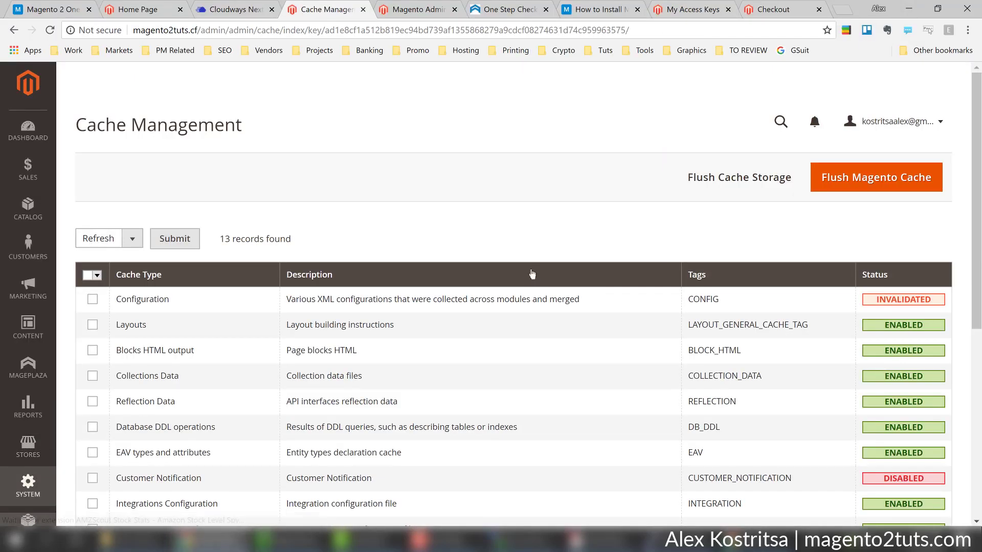
pyautogui.scroll(-1, 613, 220)
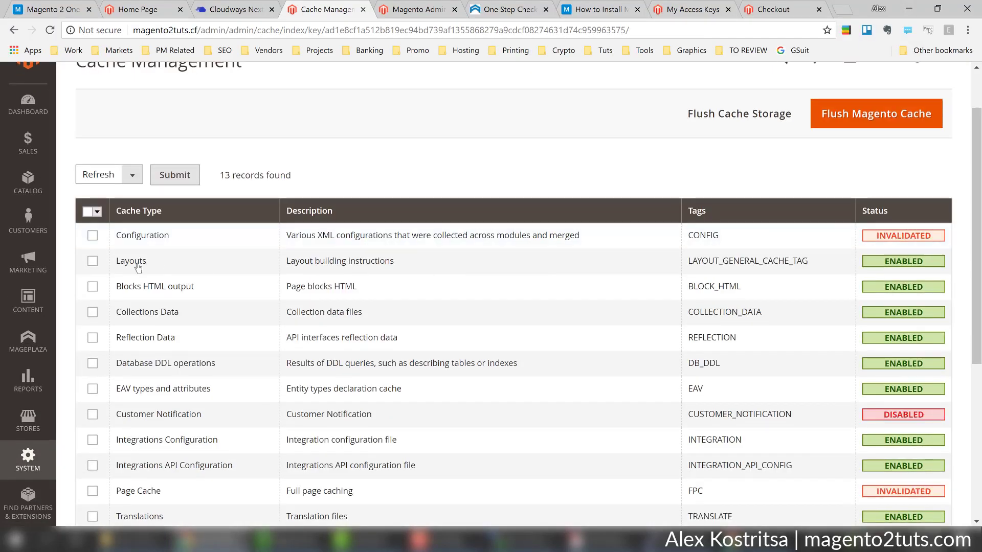
pyautogui.click(838, 125)
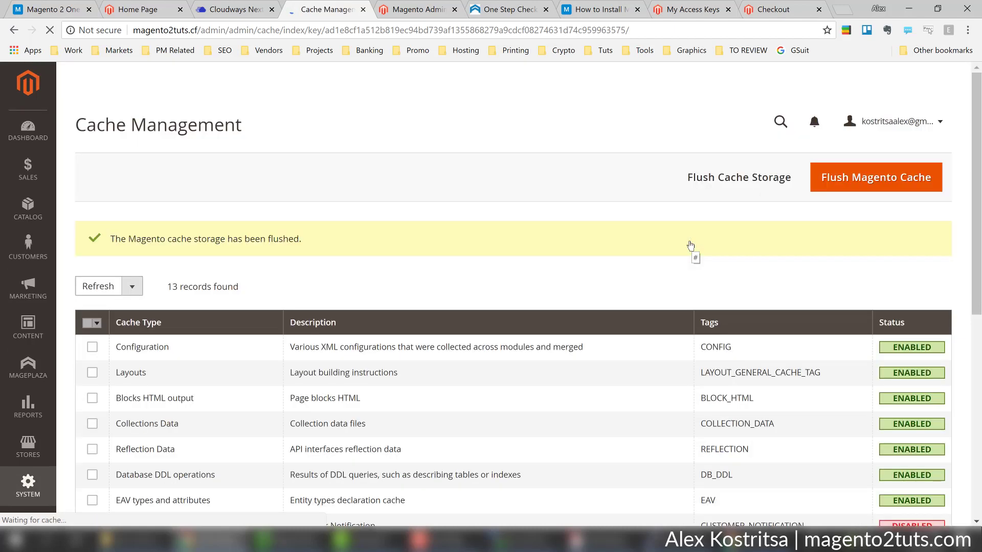
pyautogui.scroll(-3, 660, 310)
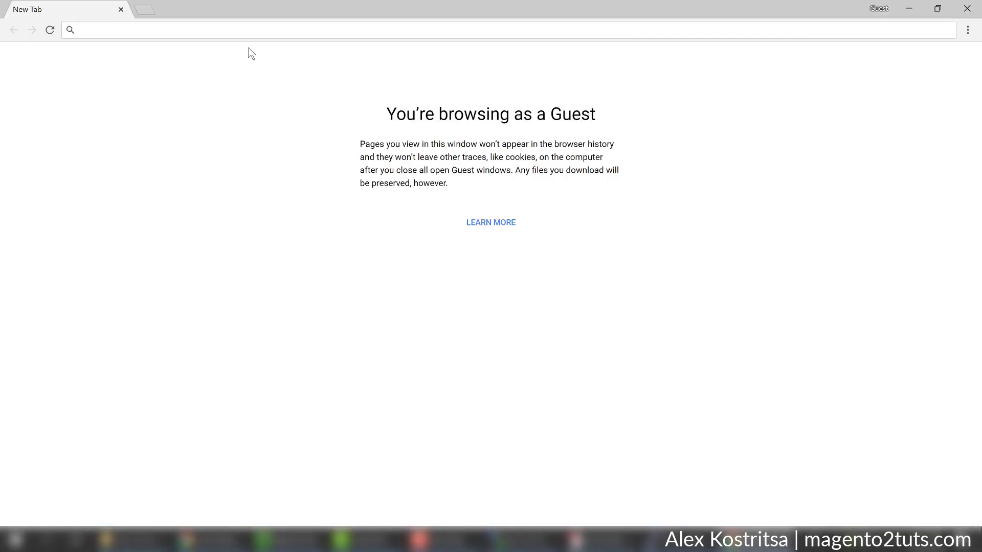
# Load the magento2tuts.cf storefront and open the New Luma Yoga Collection
pyautogui.write('magen')
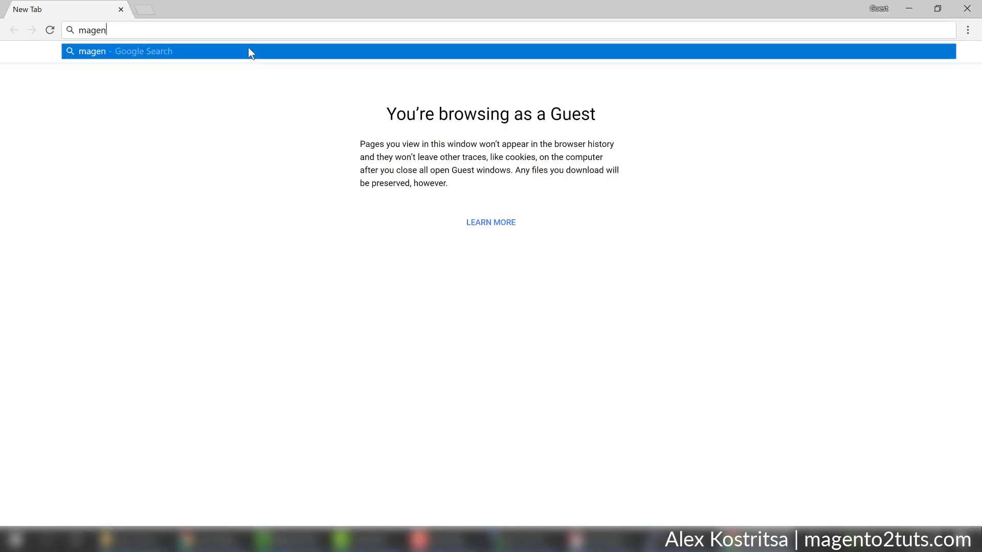
pyautogui.write('to2tuts.cf')
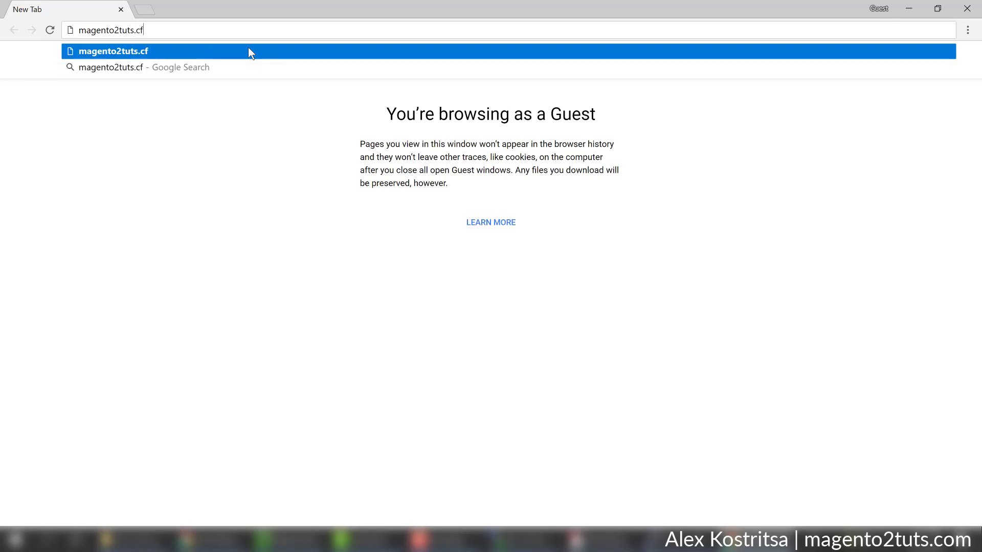
pyautogui.press('Return')
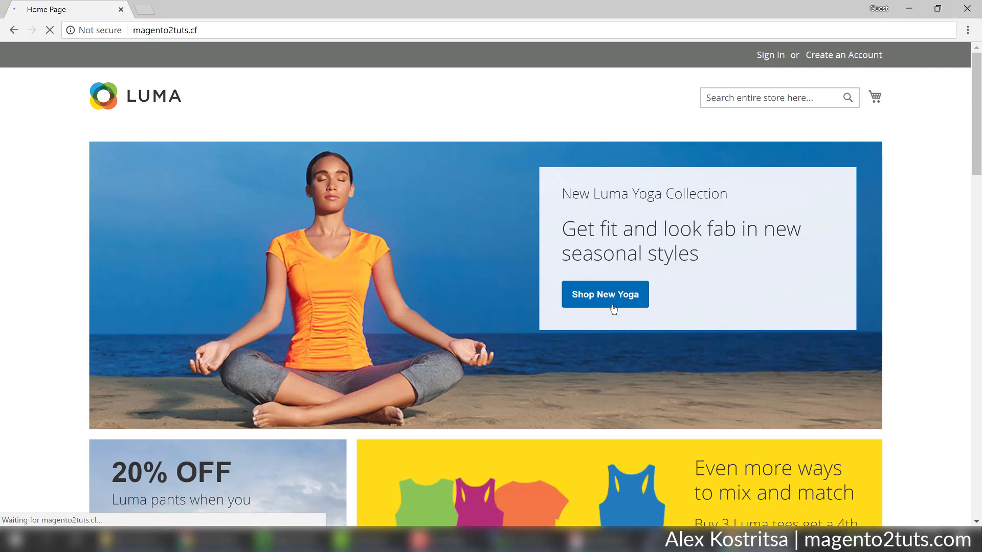
pyautogui.click(612, 305)
pyautogui.scroll(-1, 603, 271)
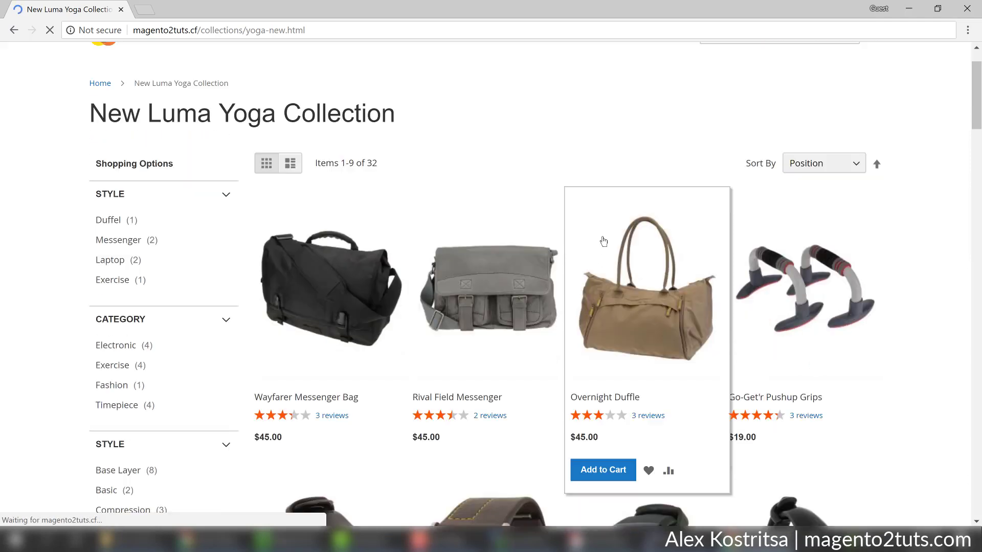
pyautogui.scroll(-6, 603, 240)
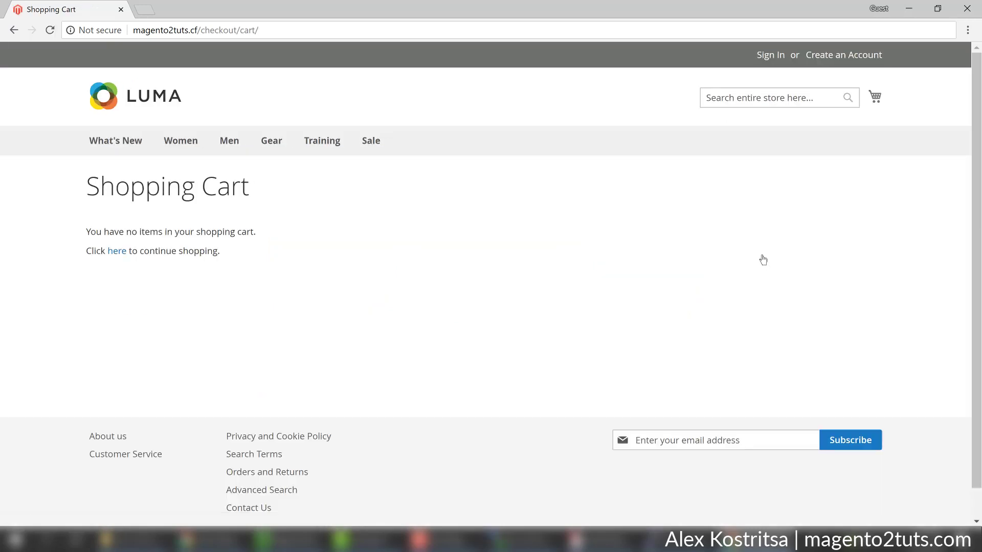
# Add the $45.00 Rival Field Messenger to the cart and proceed to checkout from the minicart
pyautogui.click(14, 29)
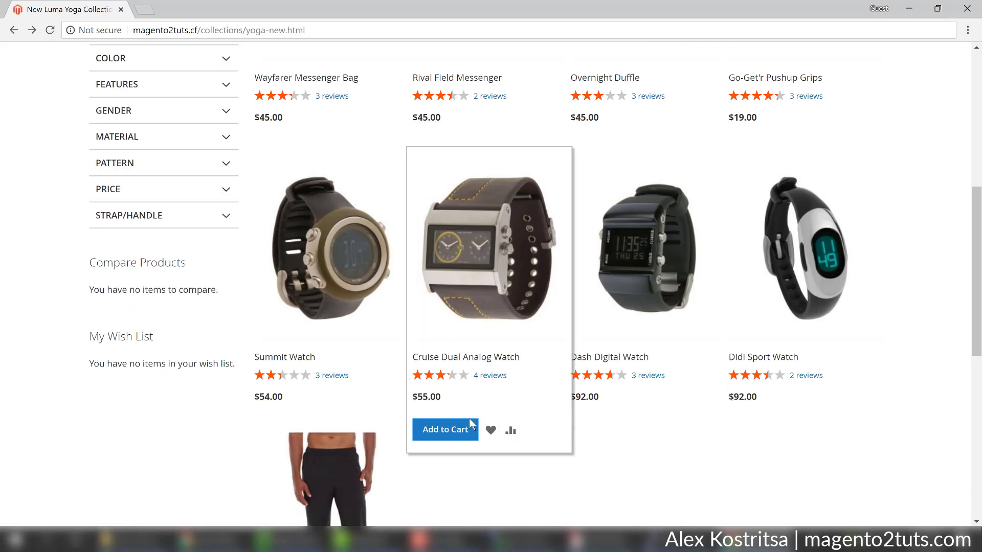
pyautogui.scroll(4, 477, 416)
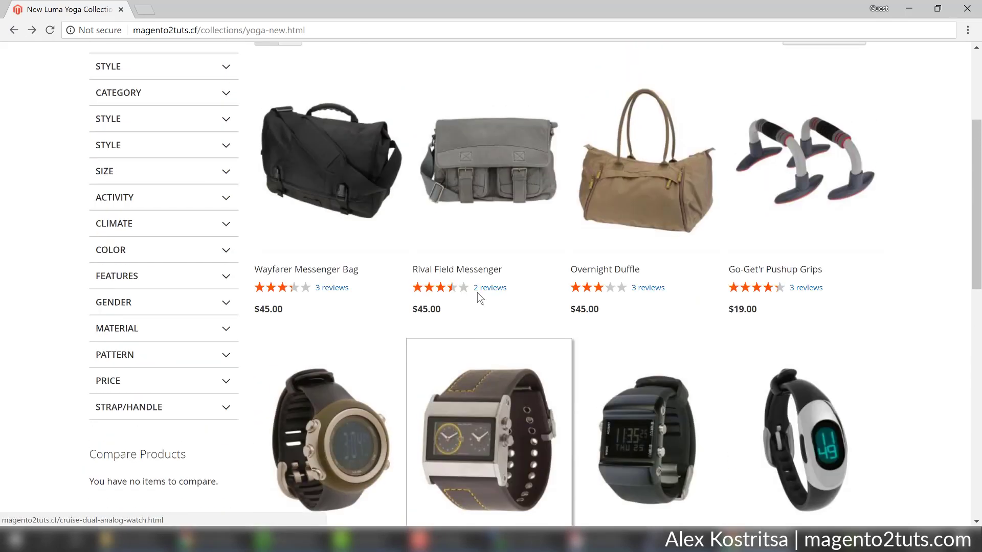
pyautogui.scroll(2, 469, 330)
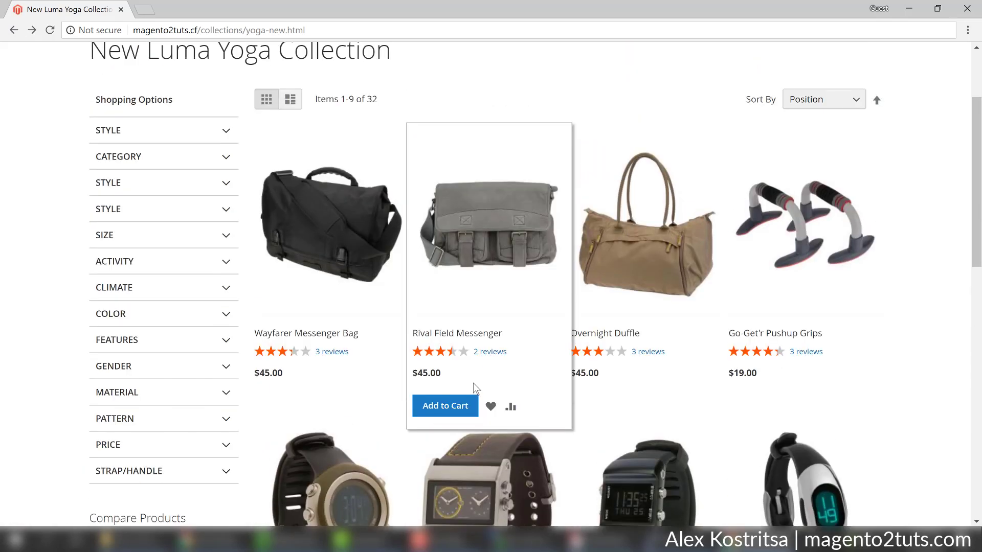
pyautogui.click(448, 409)
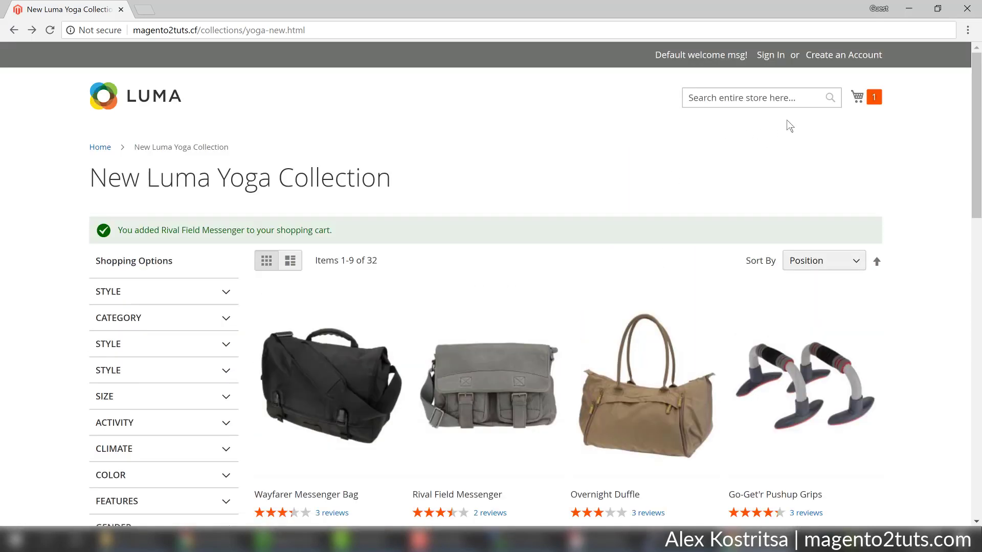
pyautogui.click(860, 102)
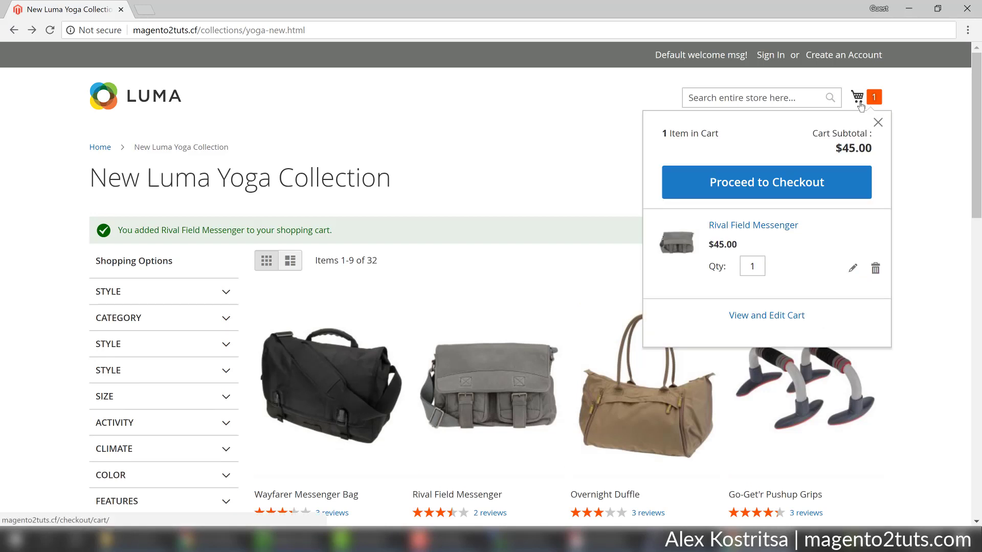
pyautogui.click(782, 190)
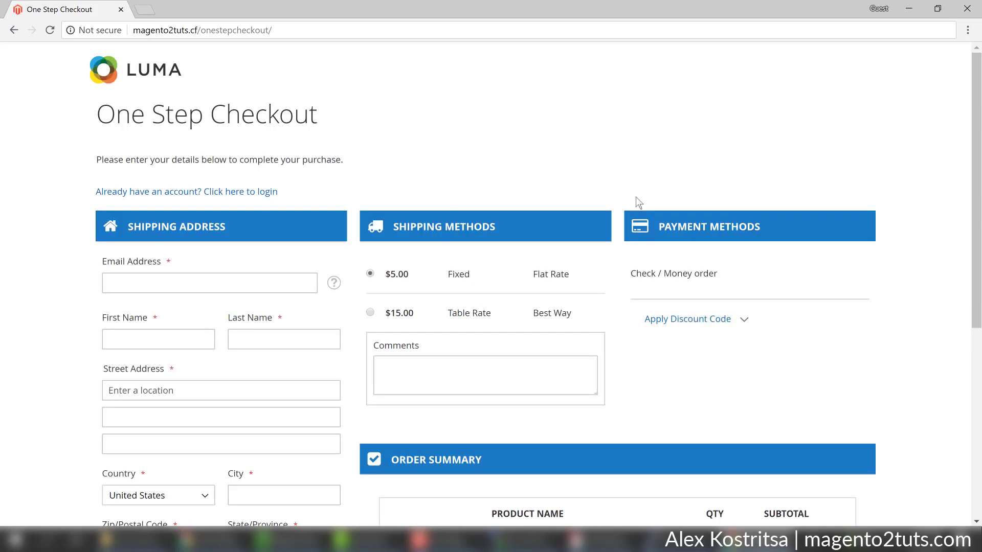
pyautogui.scroll(-2, 636, 197)
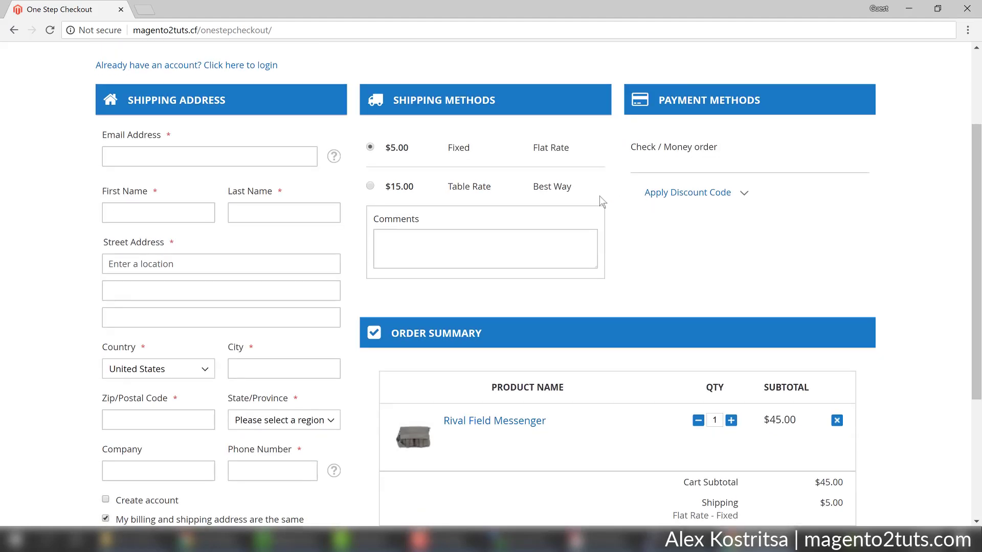
pyautogui.scroll(3, 581, 247)
pyautogui.scroll(-2, 418, 185)
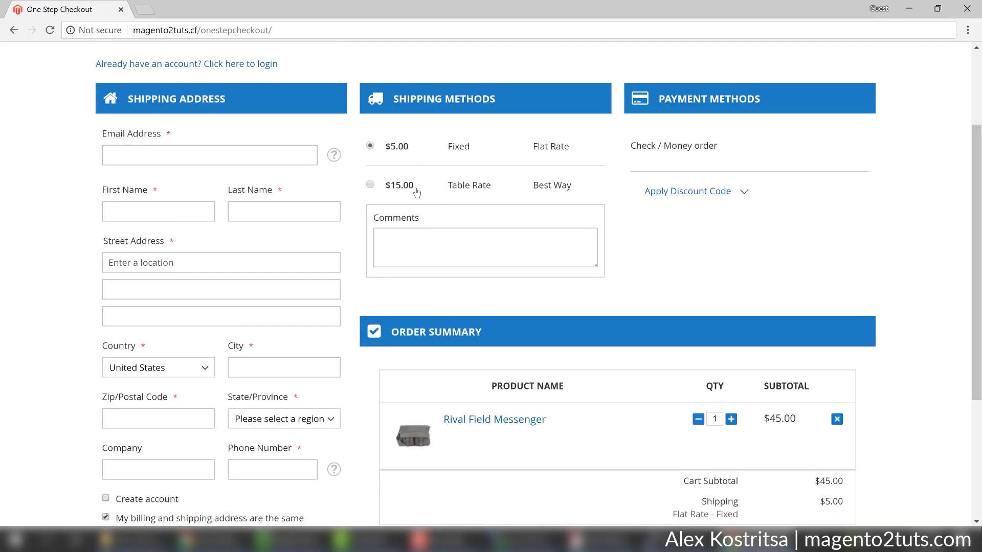
pyautogui.scroll(2, 430, 185)
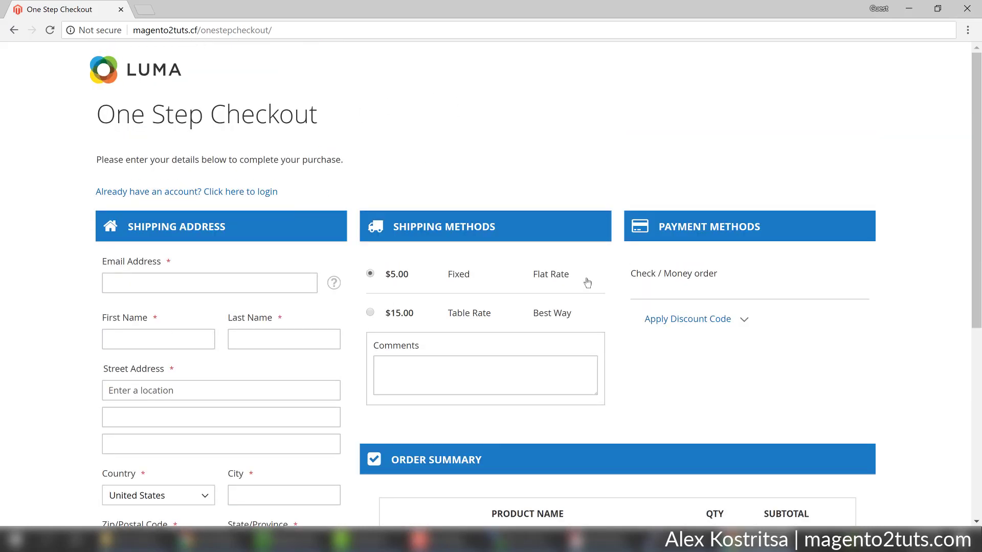
pyautogui.scroll(-1, 587, 283)
pyautogui.scroll(-1, 587, 283)
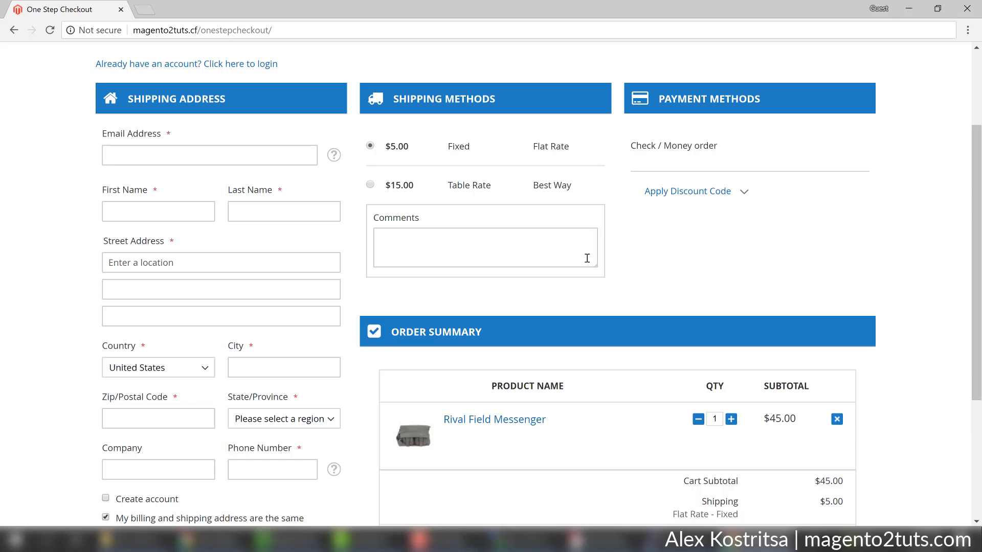
pyautogui.scroll(-4, 586, 257)
pyautogui.scroll(5, 586, 257)
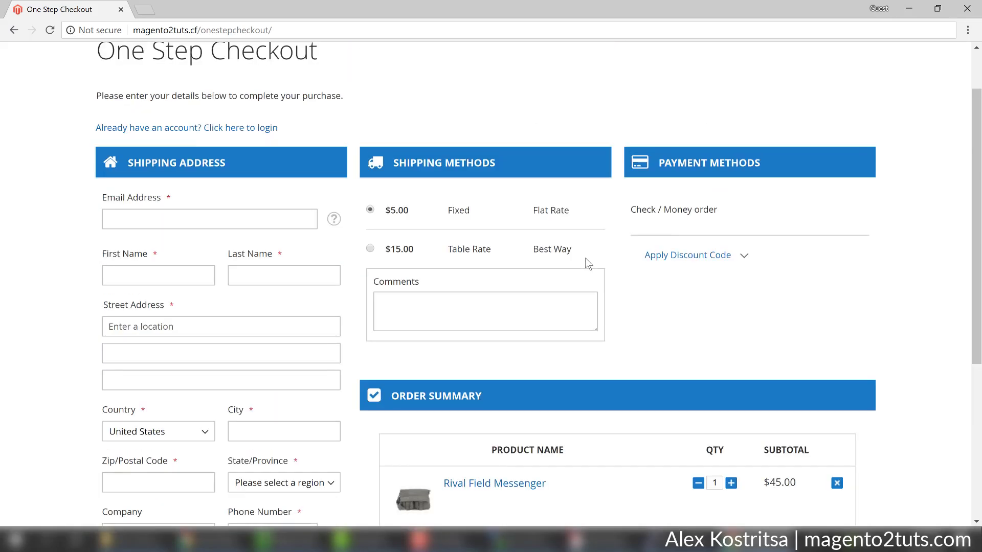
pyautogui.scroll(1, 588, 263)
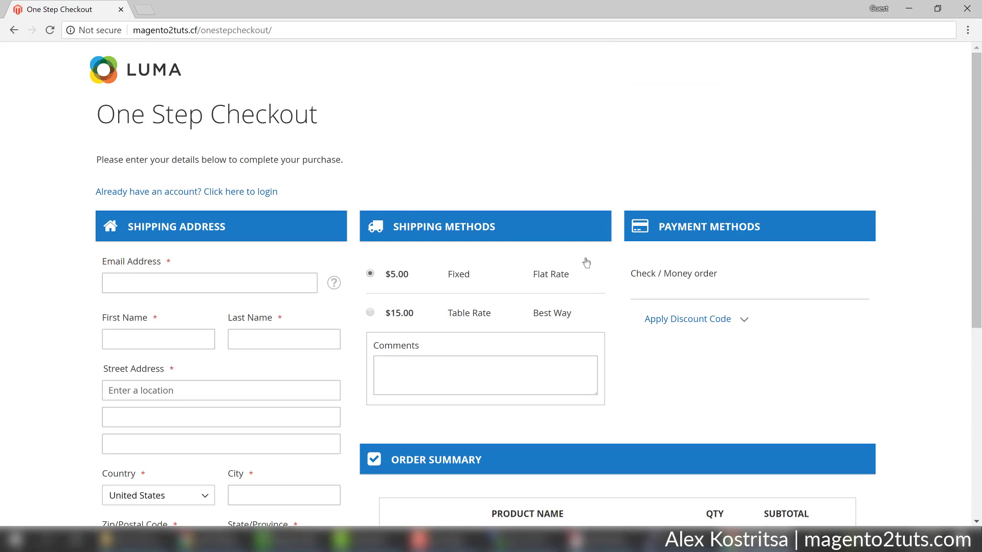
pyautogui.scroll(-5, 586, 262)
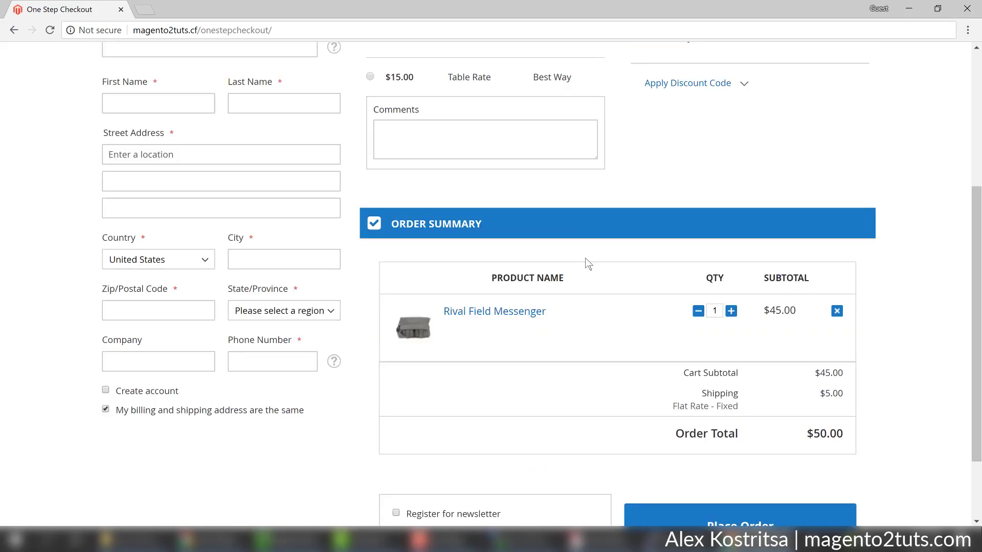
pyautogui.scroll(5, 586, 259)
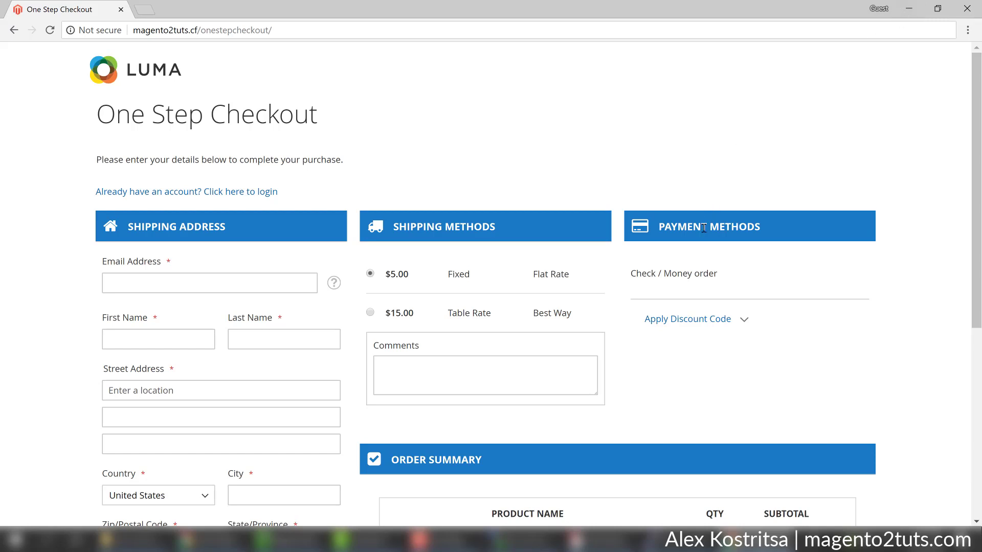
pyautogui.scroll(-3, 704, 231)
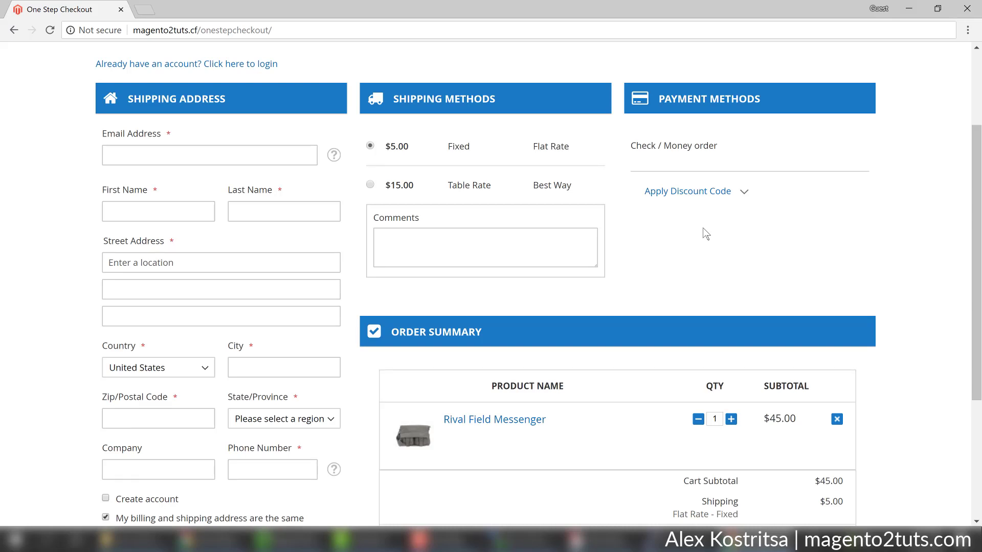
# Minimize the guest checkout window and close the Cache Management tab
pyautogui.click(909, 8)
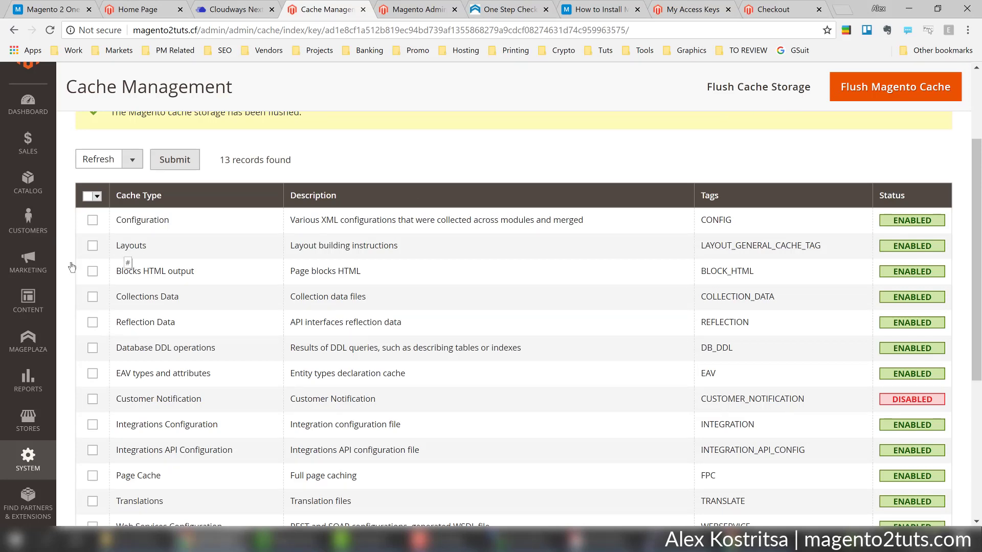
pyautogui.scroll(2, 28, 466)
pyautogui.click(28, 466)
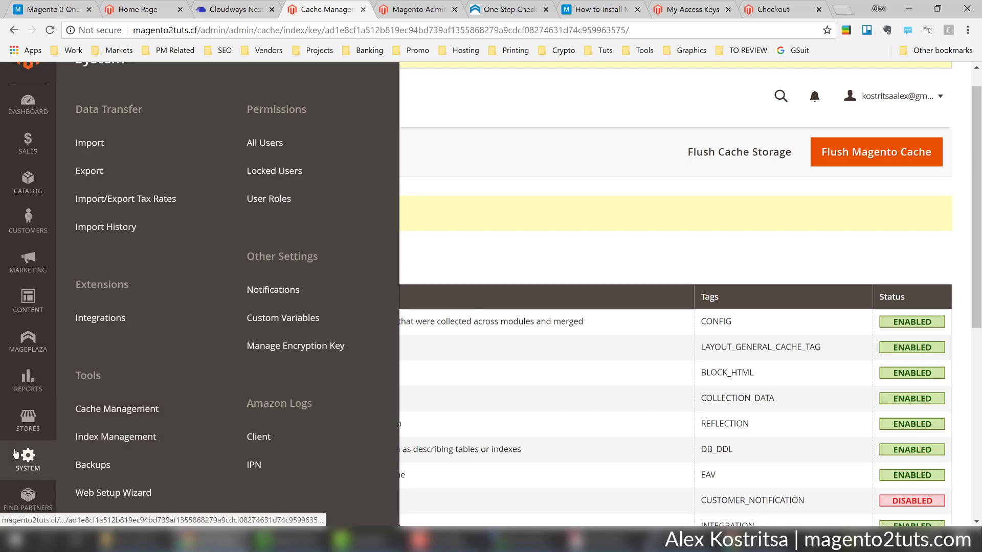
pyautogui.click(363, 9)
pyautogui.click(325, 10)
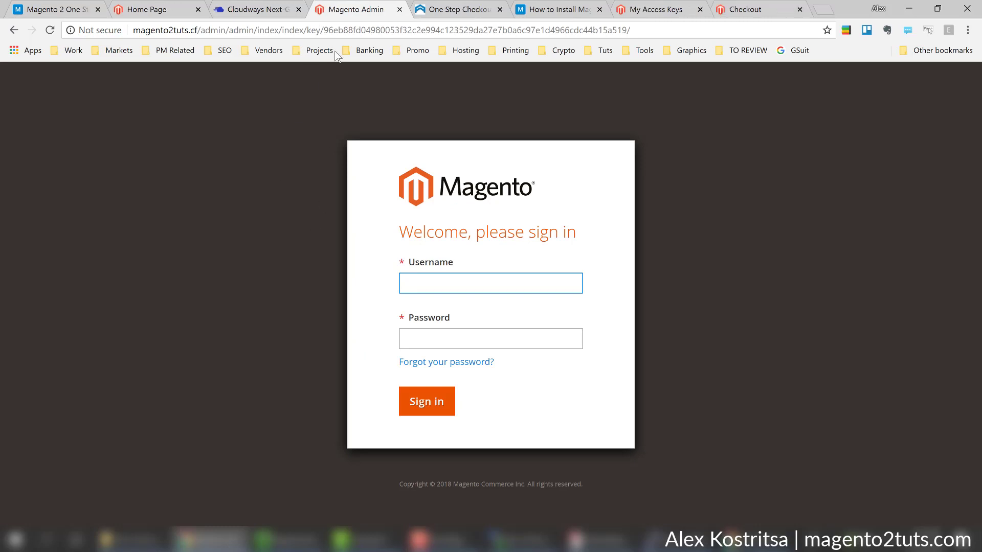
pyautogui.click(643, 5)
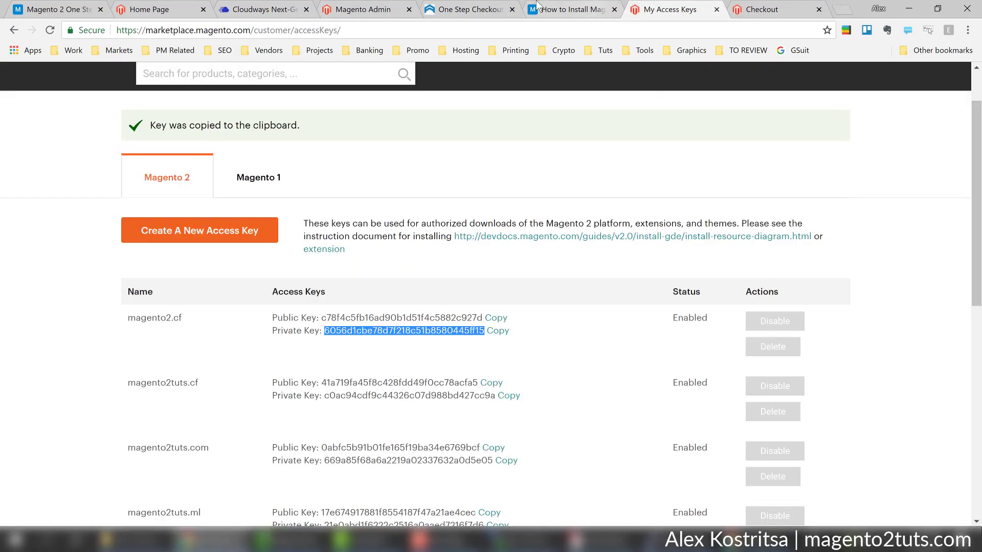
pyautogui.click(368, 9)
pyautogui.click(196, 8)
pyautogui.click(360, 9)
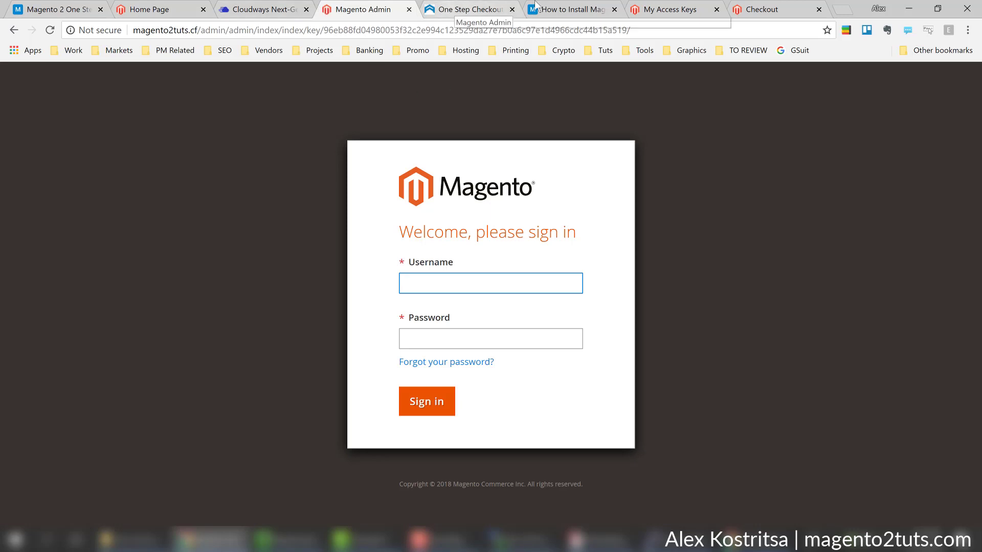
# Copy the admin username from Cloudways Access Details for magento2tuts.cf into the admin login
pyautogui.click(279, 7)
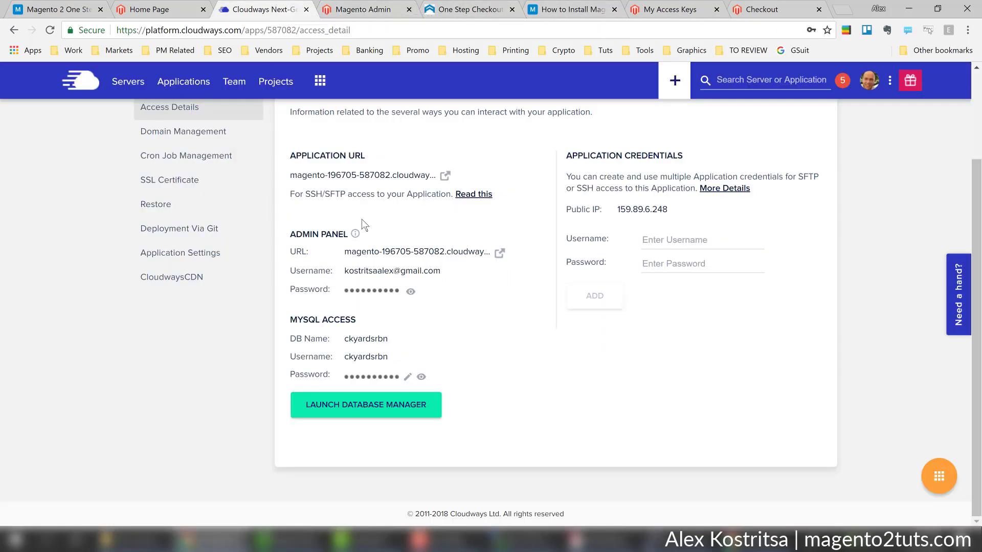
pyautogui.scroll(3, 170, 180)
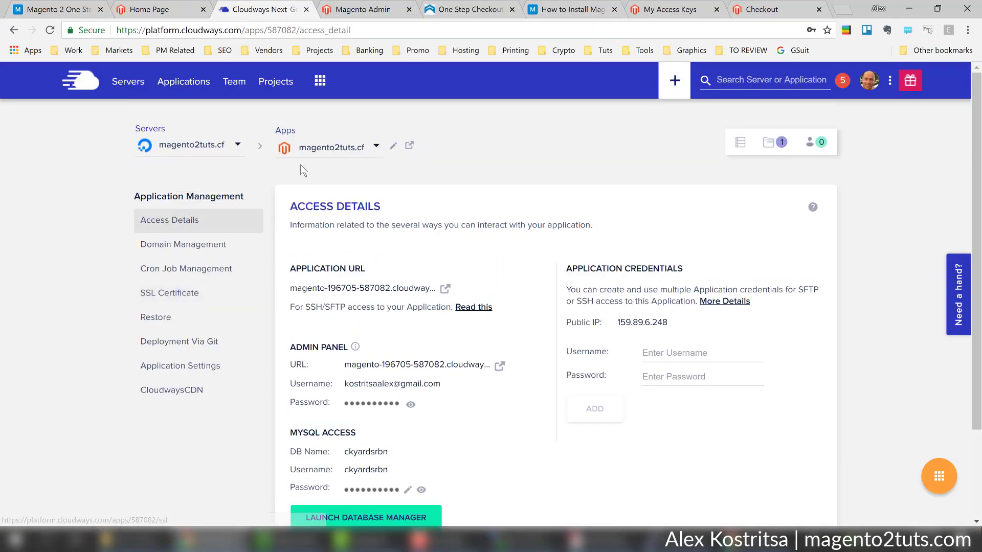
pyautogui.click(317, 145)
pyautogui.click(313, 146)
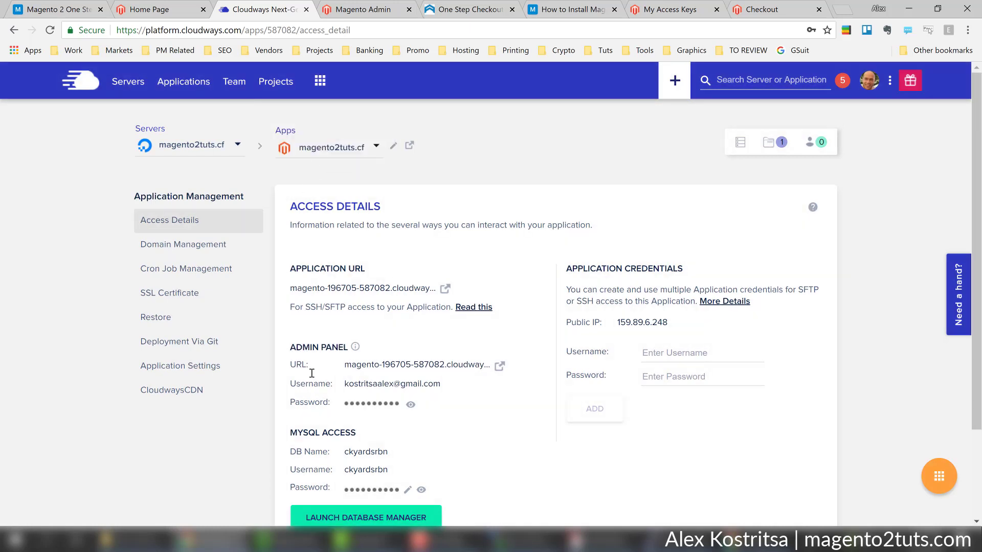
pyautogui.click(413, 384)
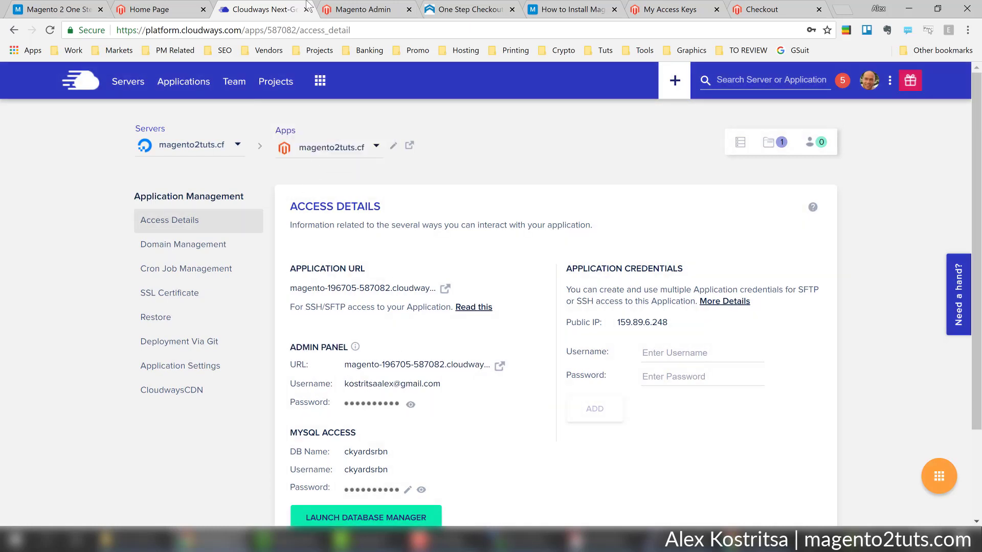
pyautogui.click(343, 10)
pyautogui.hotkey('ctrl', 'v')
# Paste the admin password from Cloudways and sign in to the Magento admin
pyautogui.click(275, 4)
pyautogui.hotkey('ctrl', 'Tab')
pyautogui.click(424, 338)
pyautogui.hotkey('ctrl', 'v')
pyautogui.click(439, 403)
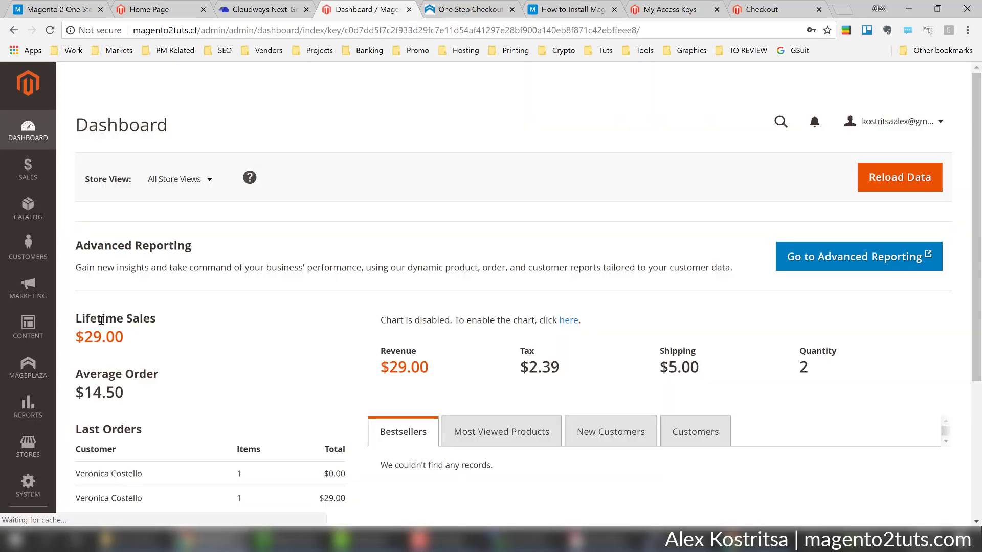
# In Stores > One Step Checkout > Manage Fields, drag Company to Available Fields and save positions
pyautogui.scroll(-1, 67, 399)
pyautogui.click(21, 423)
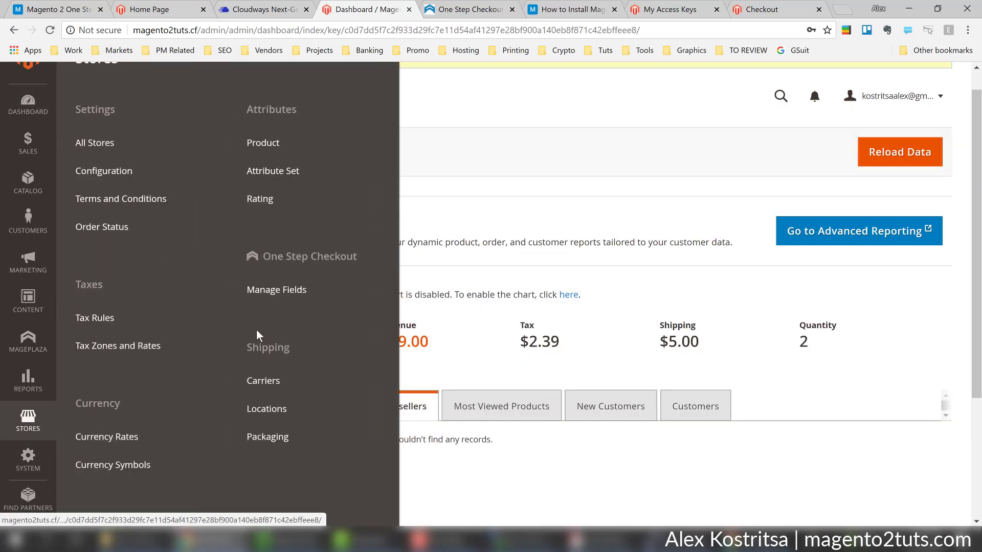
pyautogui.click(264, 292)
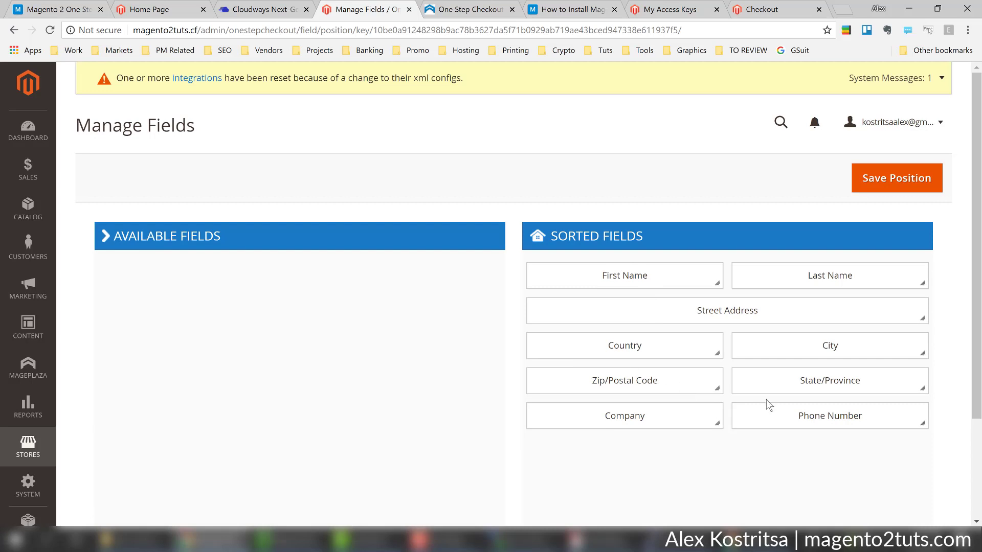
pyautogui.scroll(-1, 800, 427)
pyautogui.scroll(1, 799, 425)
pyautogui.moveTo(624, 416); pyautogui.dragTo(280, 412)
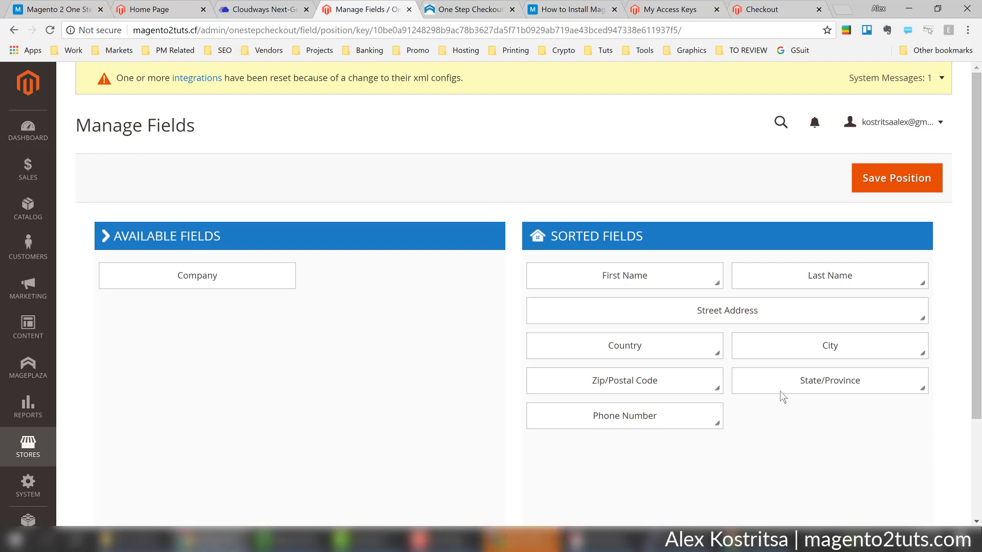
pyautogui.click(885, 185)
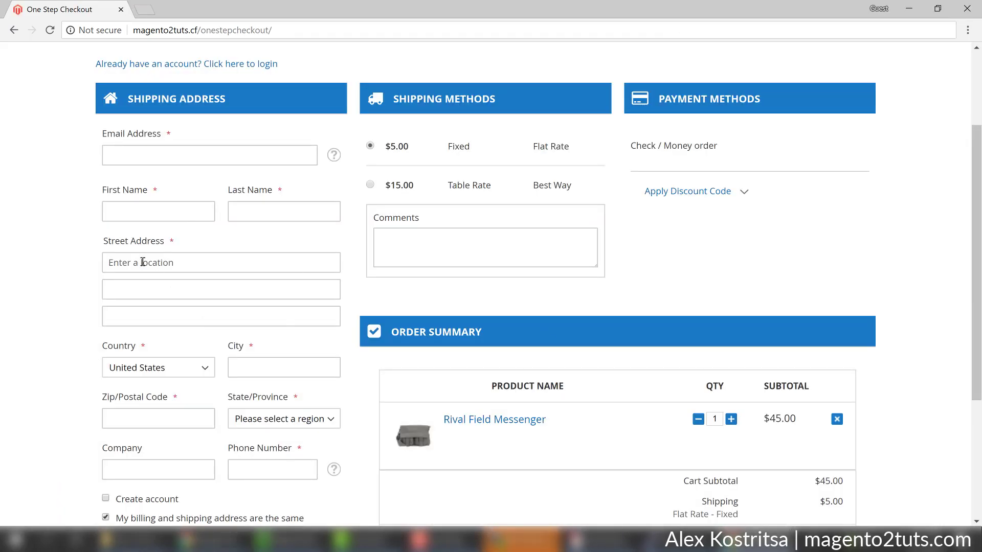
# Reload the guest checkout and check that Phone Number now follows Zip/Postal Code without Company
pyautogui.scroll(-2, 152, 385)
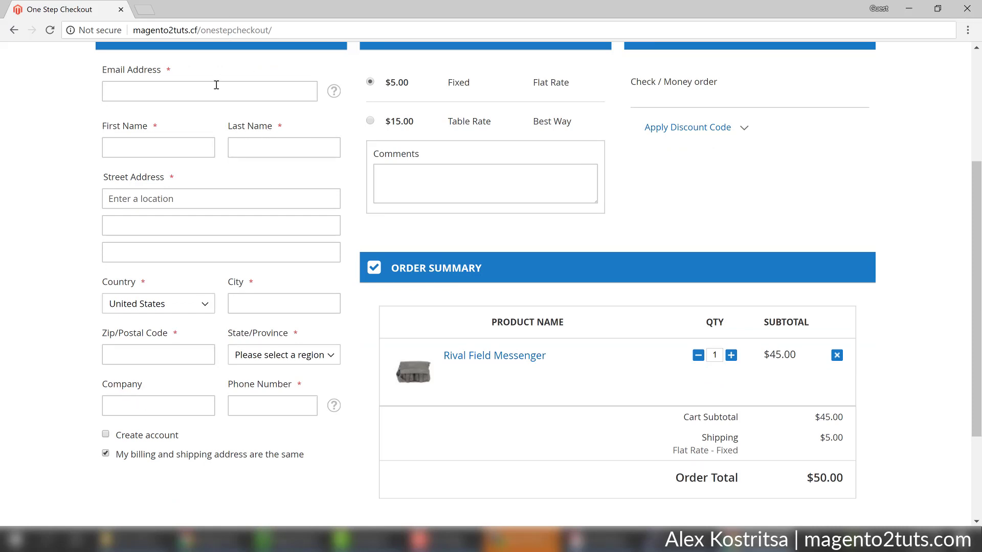
pyautogui.press('F5')
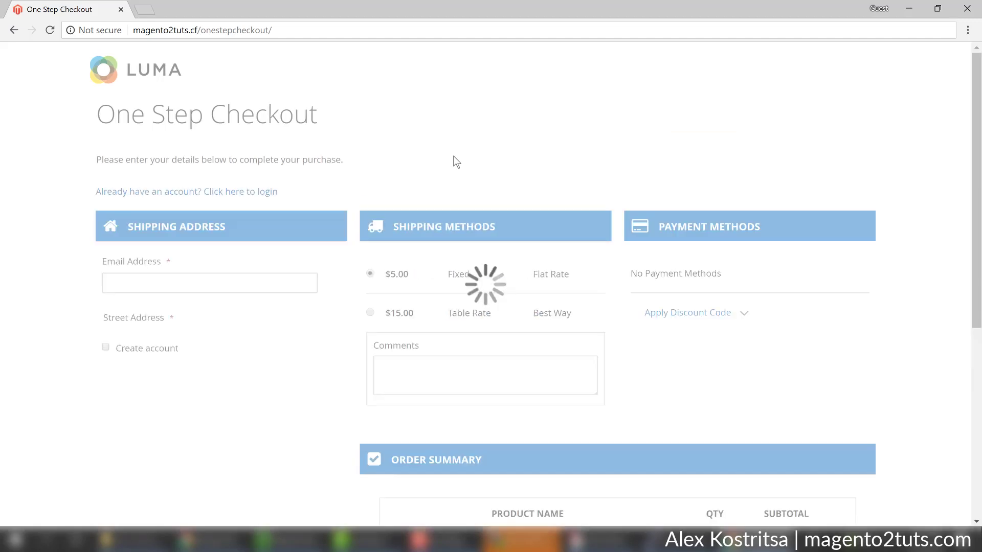
pyautogui.scroll(-4, 466, 261)
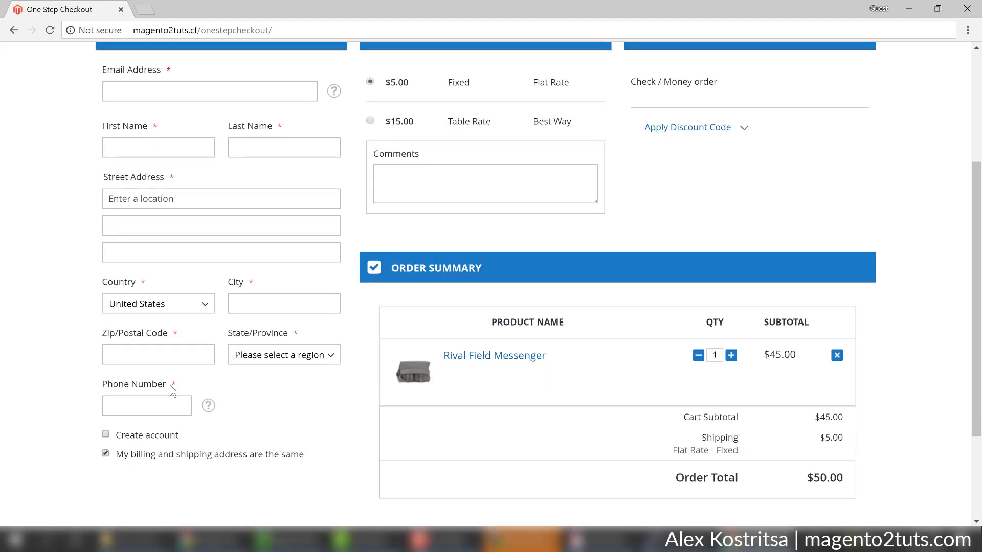
pyautogui.scroll(3, 540, 317)
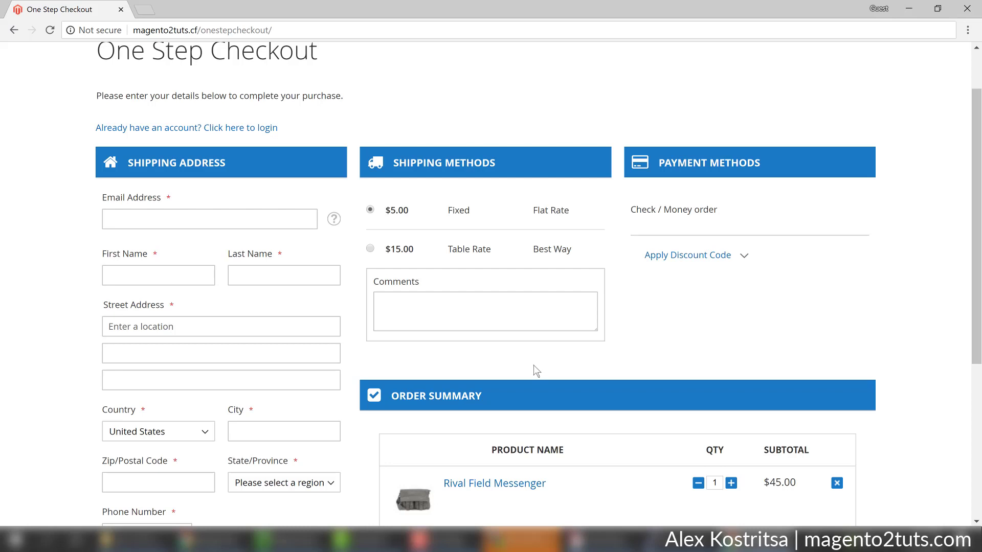
pyautogui.scroll(1, 208, 272)
pyautogui.scroll(-2, 197, 254)
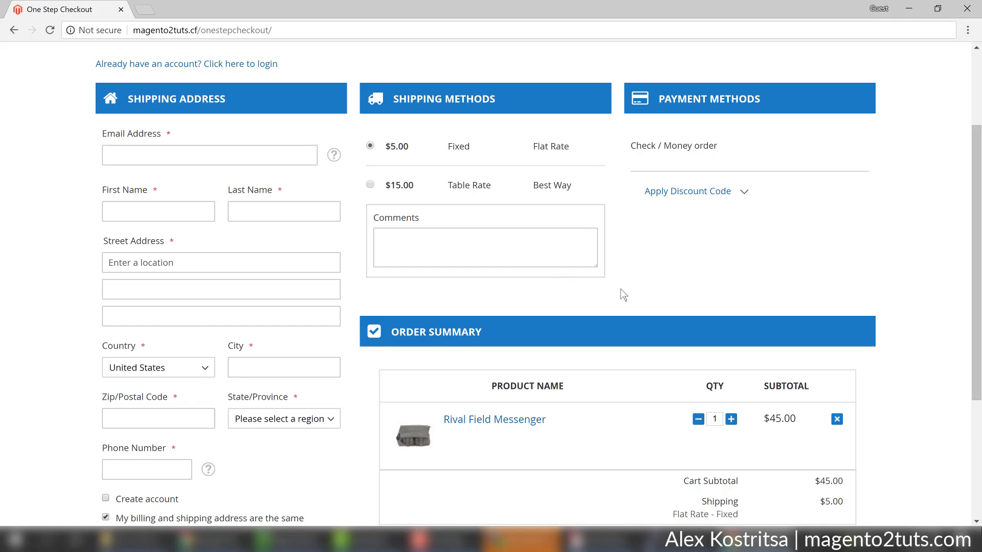
pyautogui.scroll(1, 623, 295)
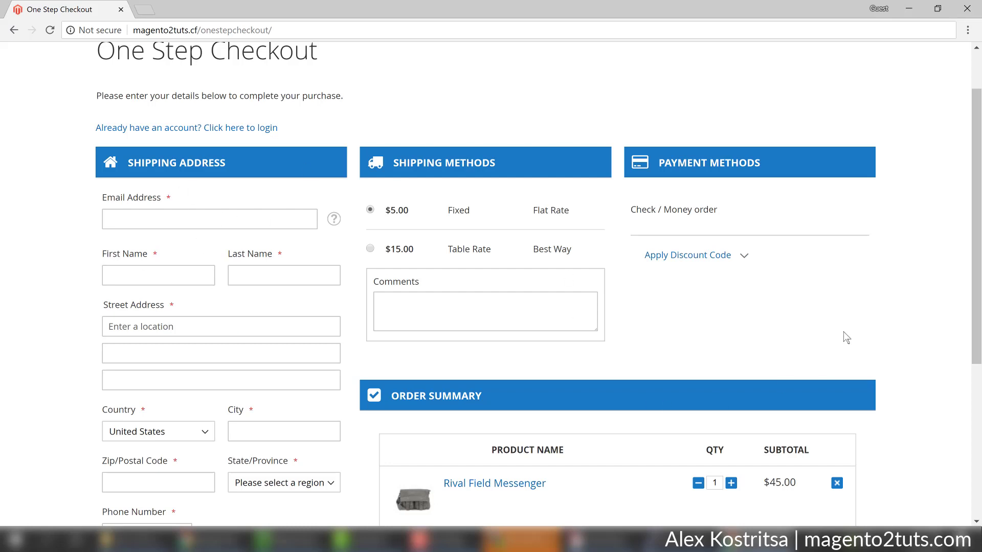
pyautogui.scroll(-5, 679, 386)
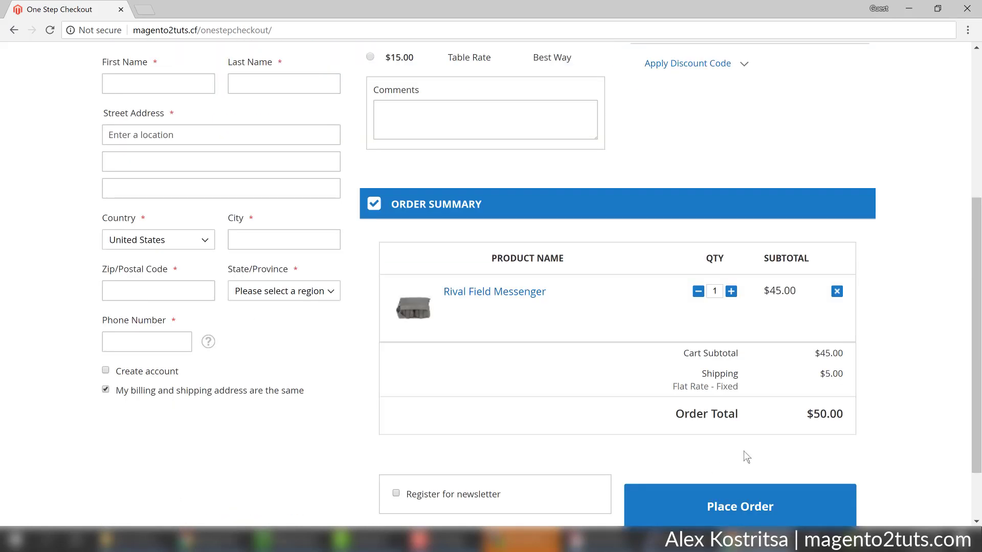
pyautogui.scroll(1, 563, 276)
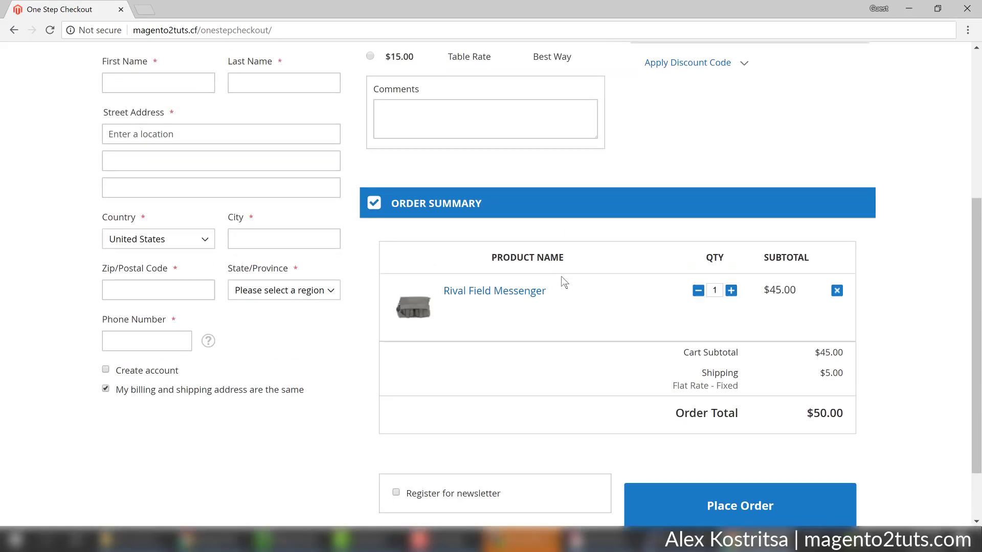